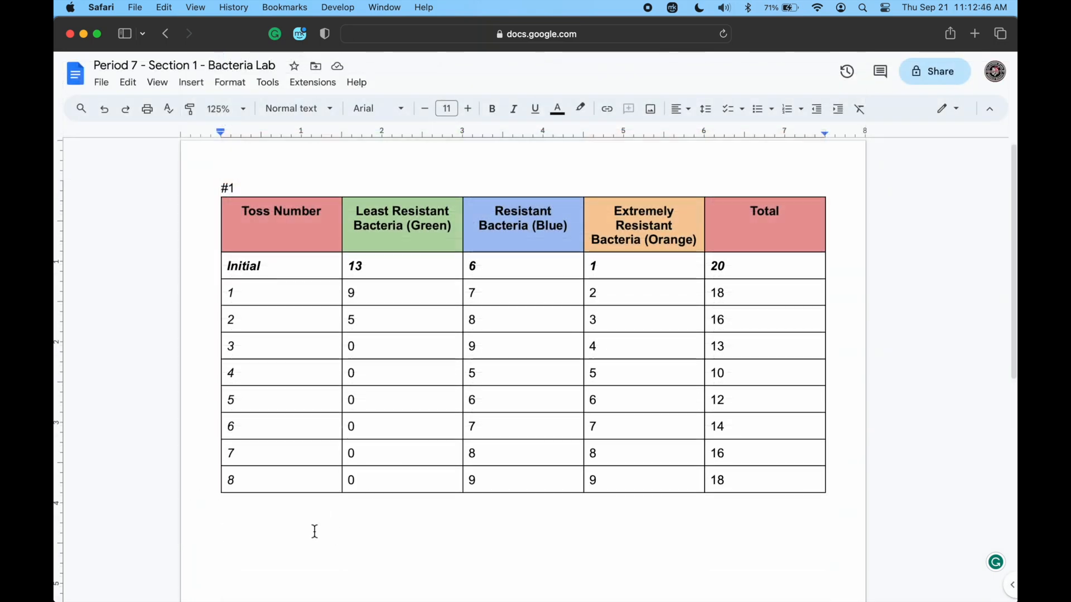
Insert a line chart into the document below the bacteria data table.
click(190, 84)
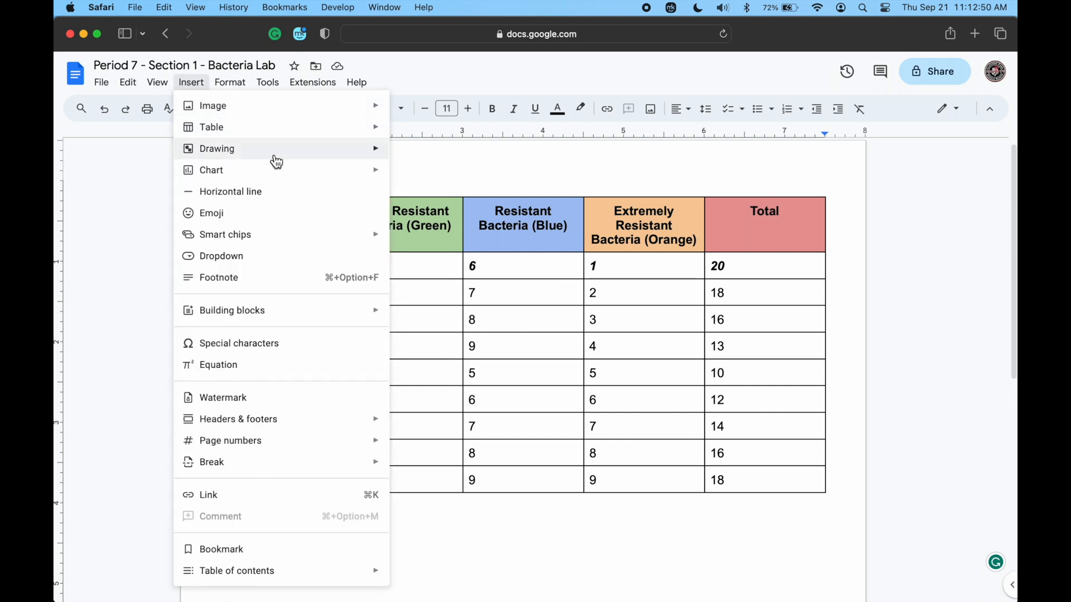
mouse_move(286, 180)
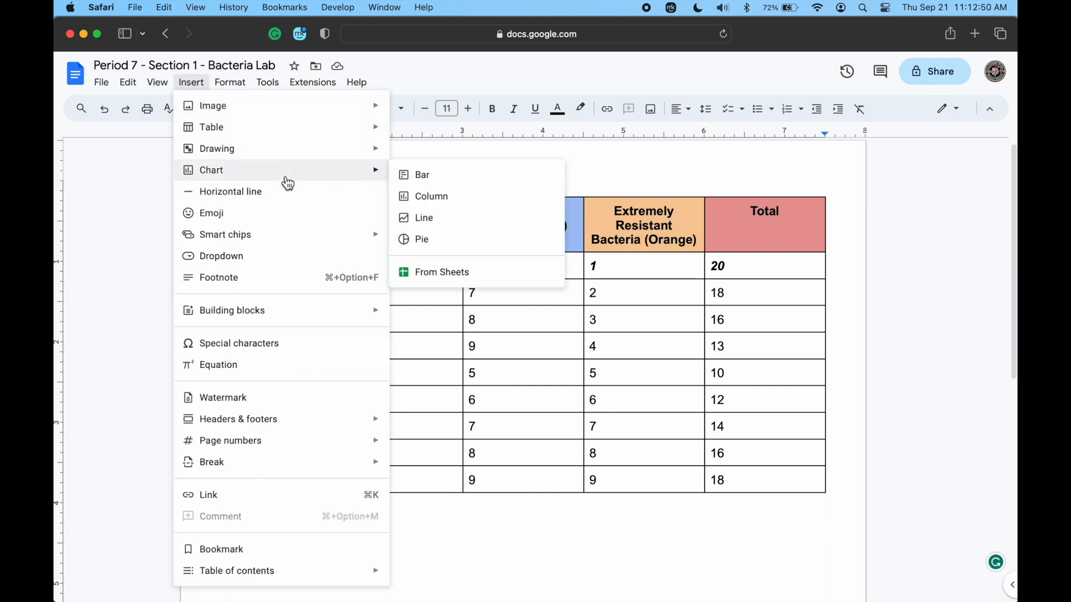
click(448, 226)
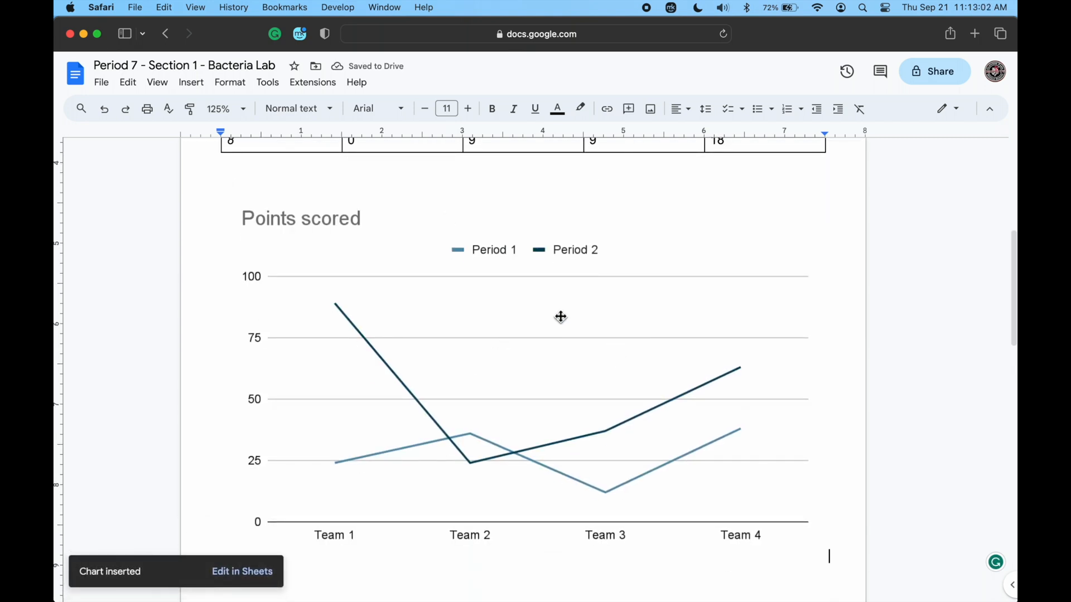
Open the source spreadsheet of the inserted "Points scored" line chart in Google Sheets.
click(562, 346)
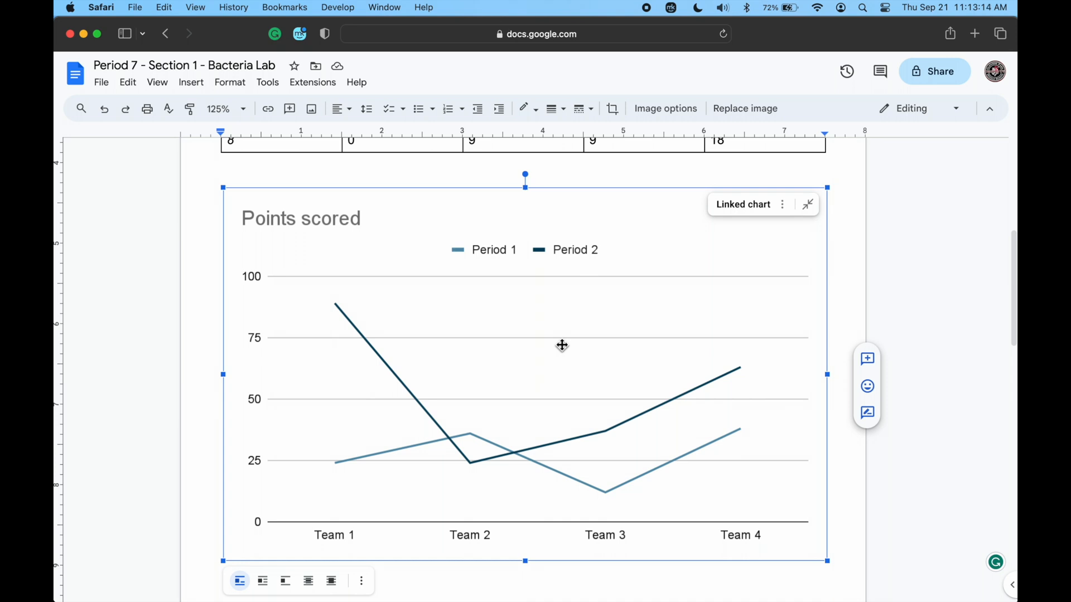
click(783, 205)
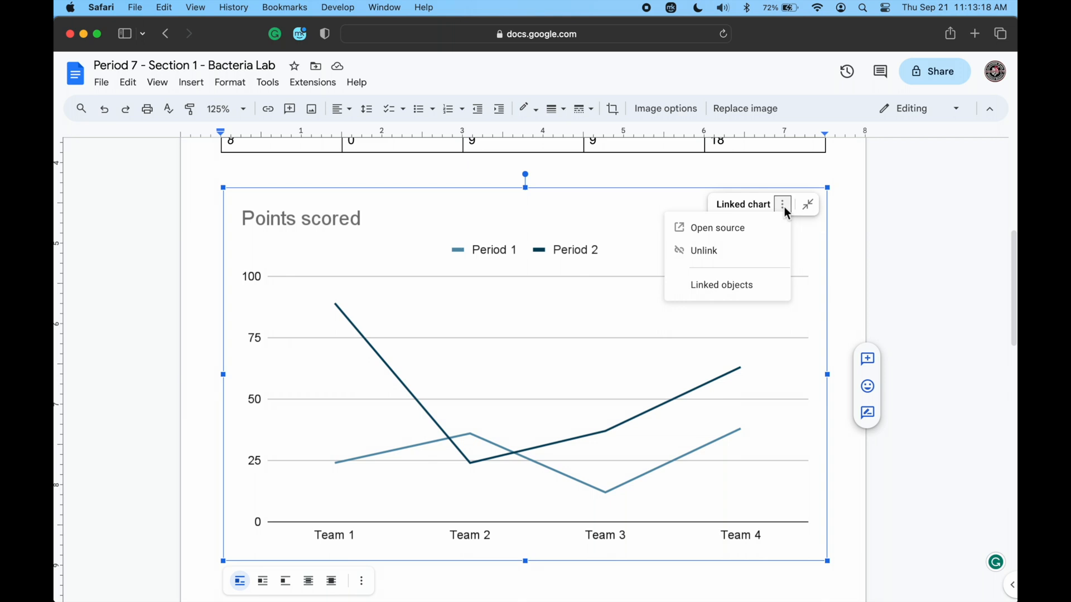
click(737, 235)
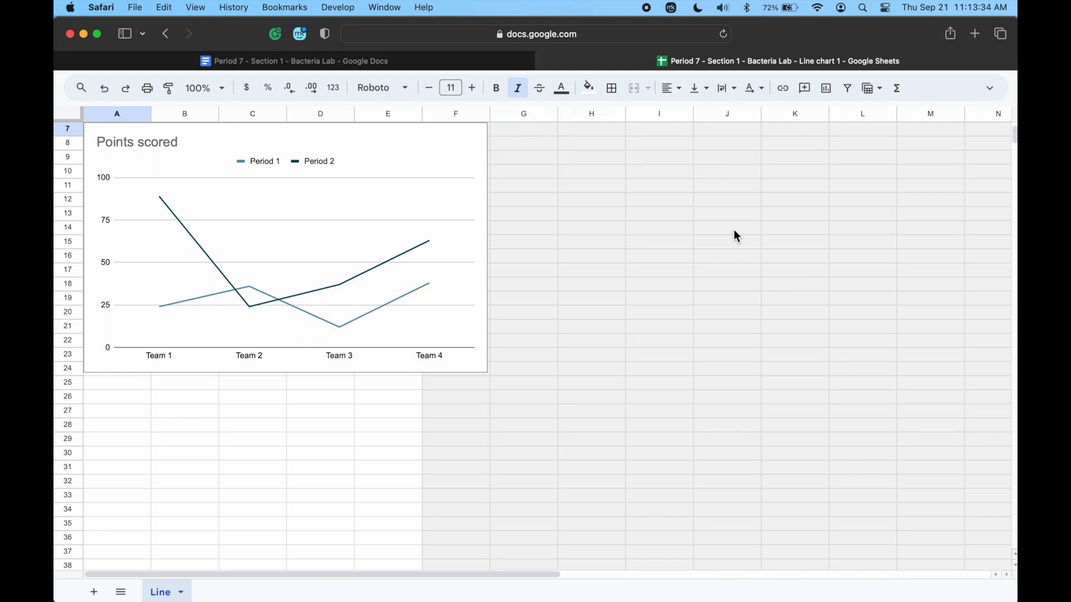
Move the "Points scored" chart beside the sample data so that columns A to D are clear.
click(297, 207)
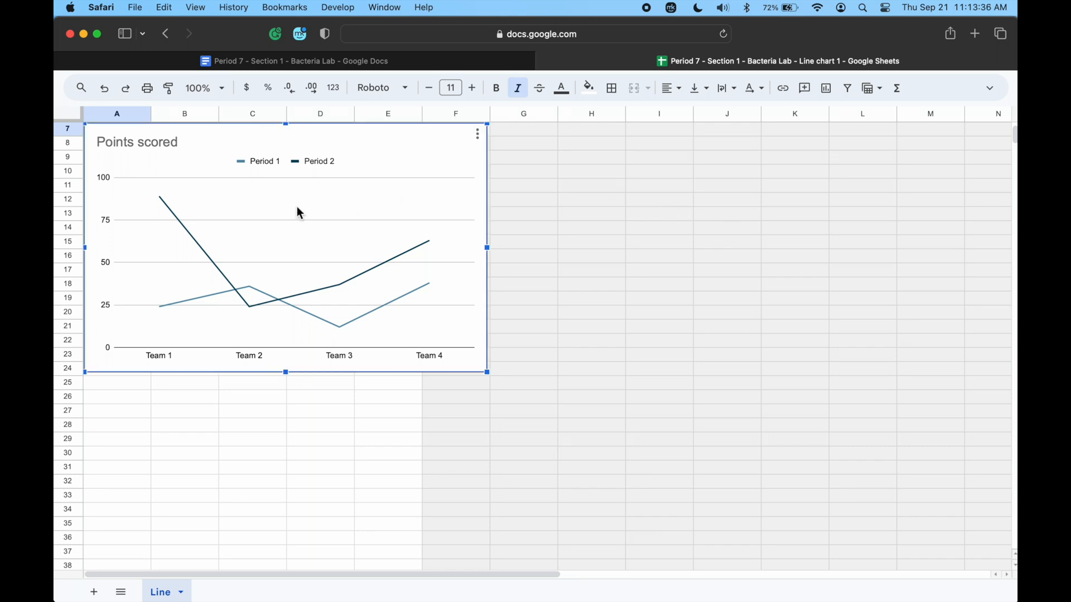
drag(292, 207, 580, 211)
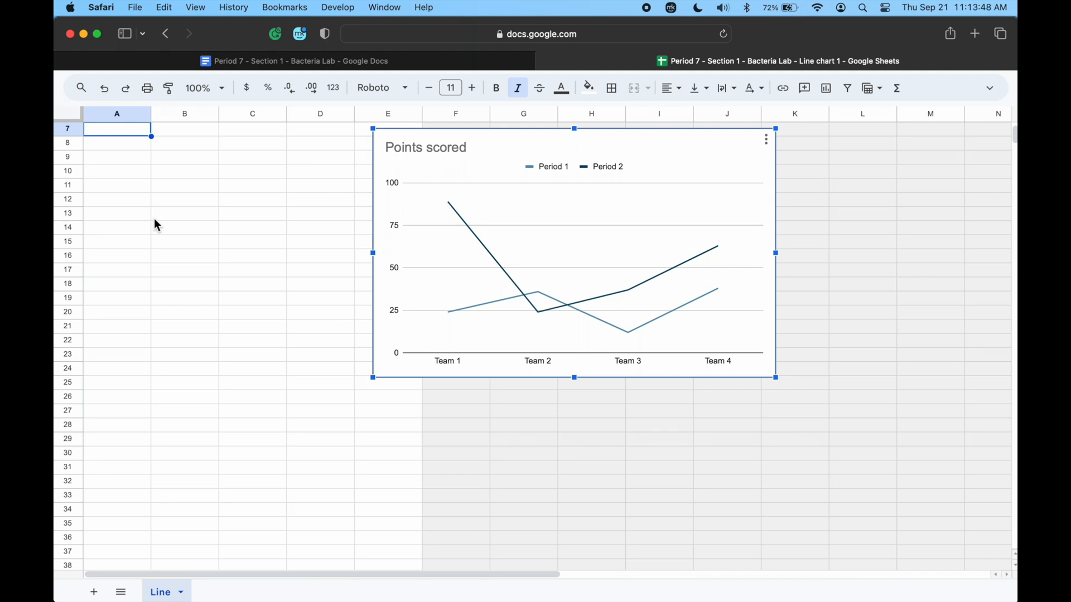
scroll(153, 219, up, 3)
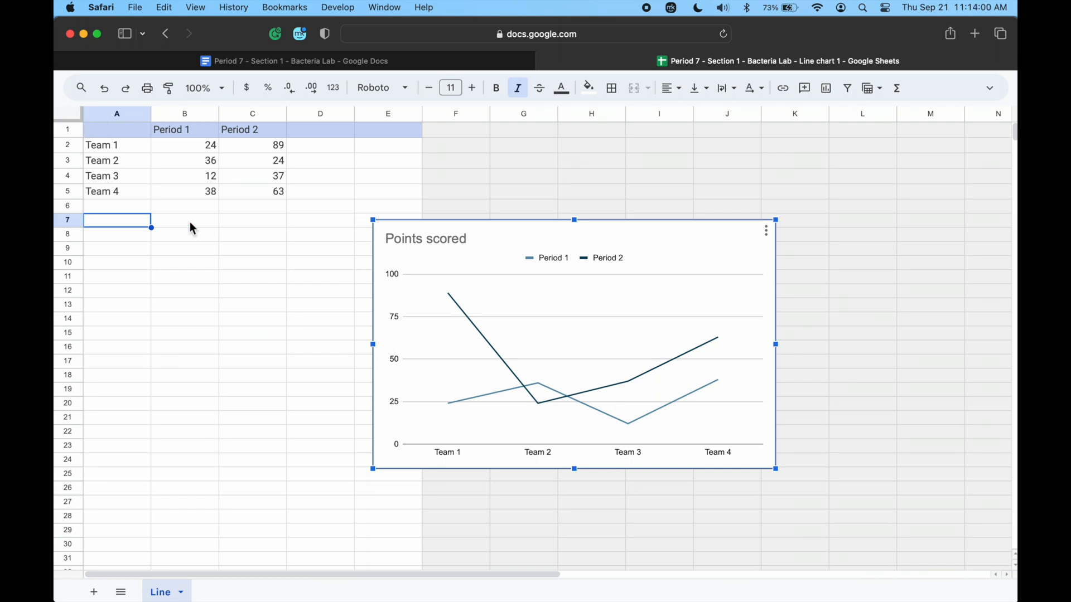
scroll(227, 228, right, 10)
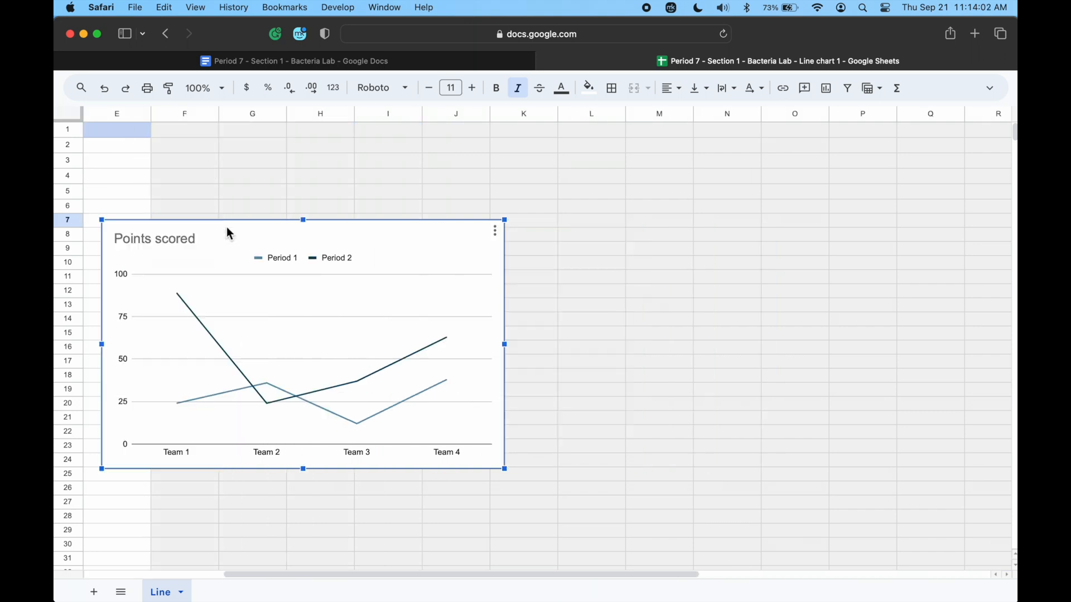
scroll(229, 233, left, 10)
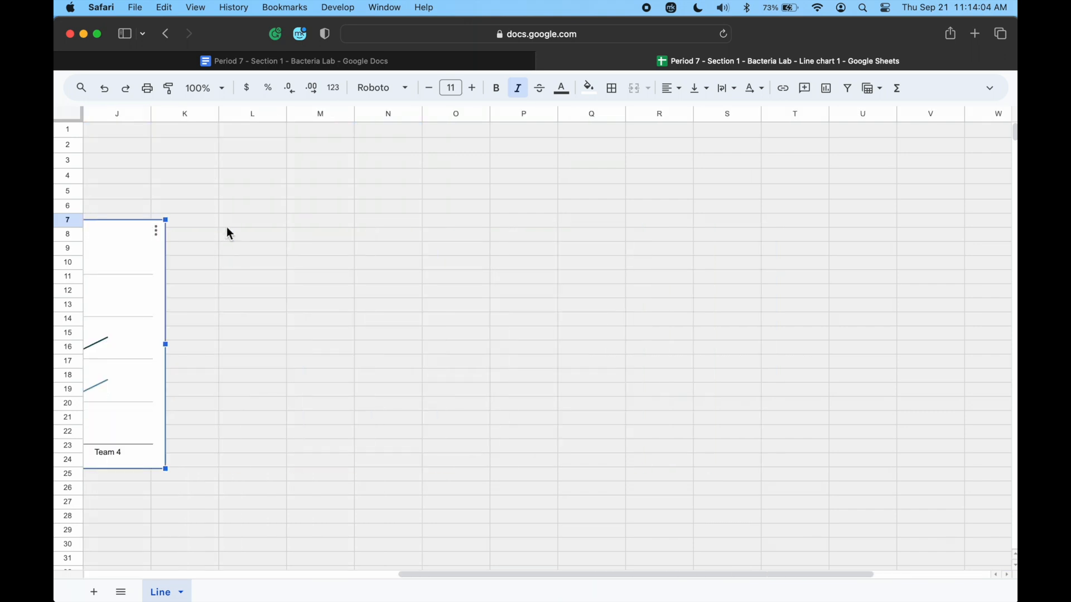
scroll(228, 234, down, 1)
scroll(229, 233, down, 5)
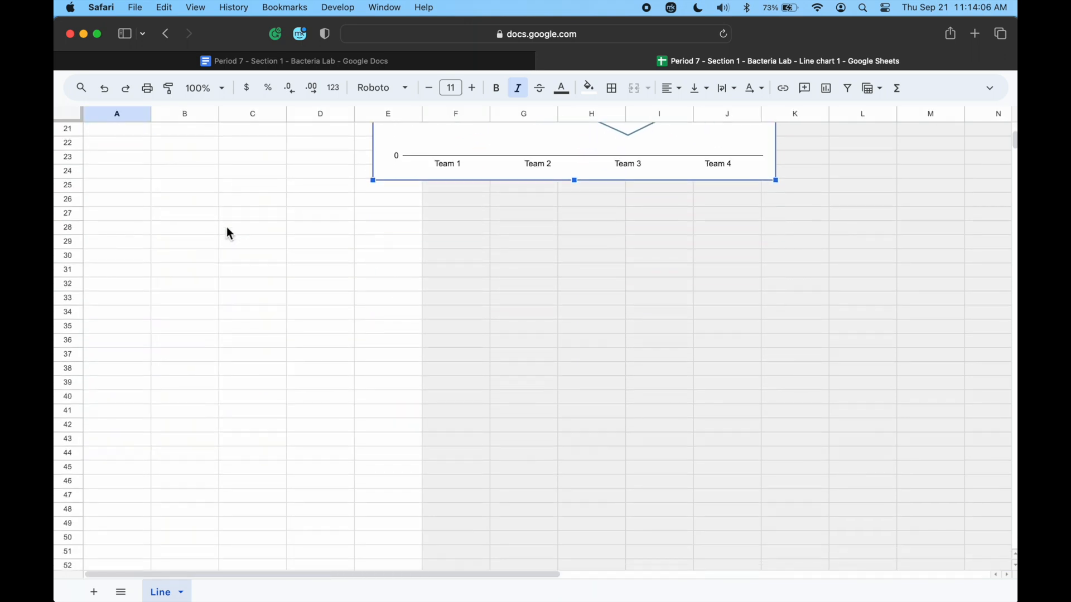
scroll(228, 233, up, 6)
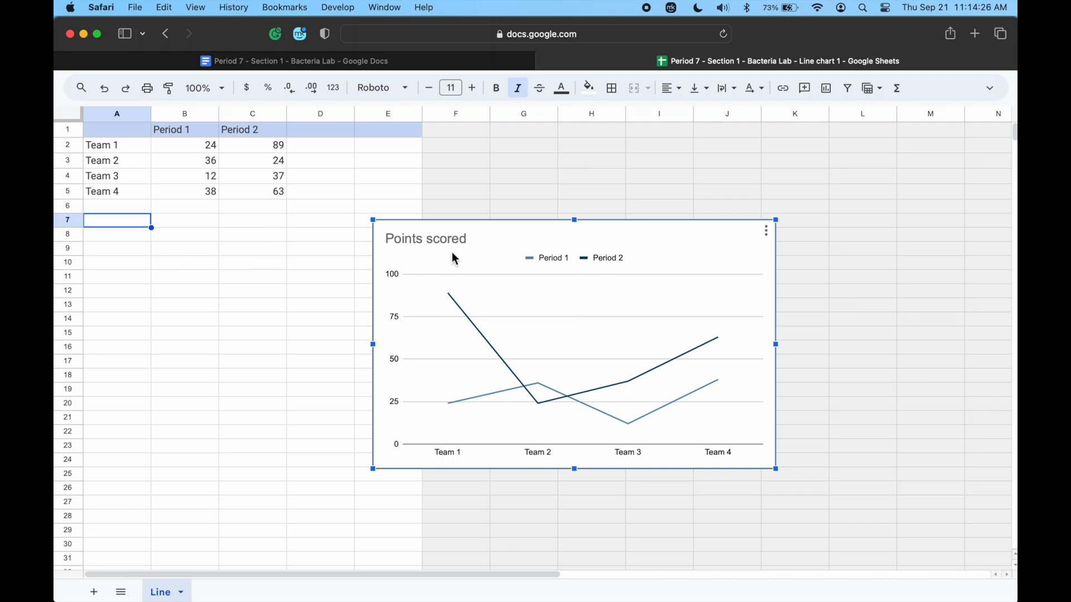
drag(495, 268, 518, 186)
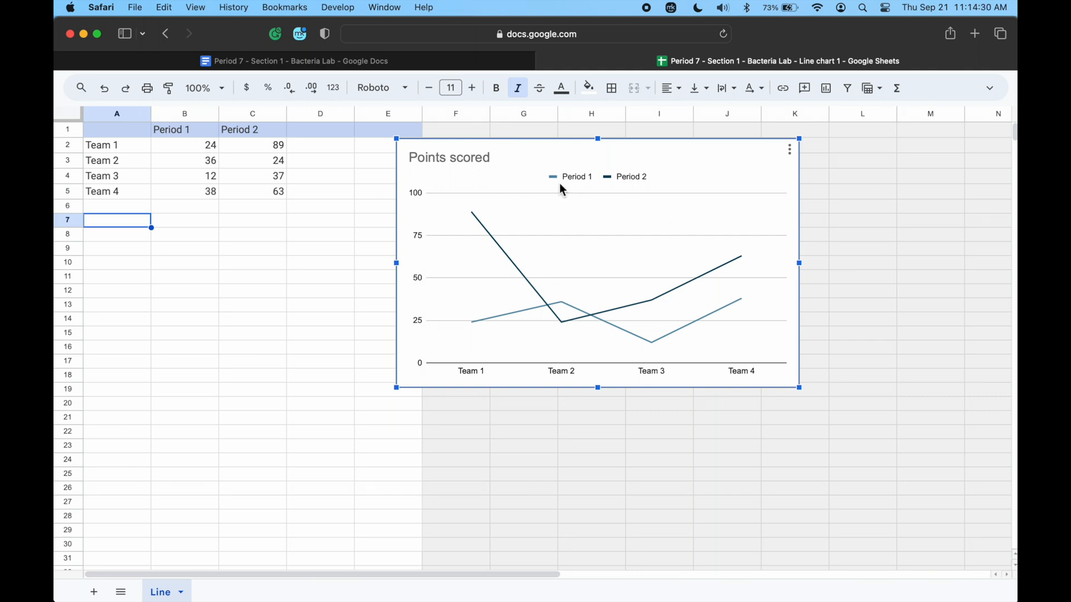
Replace the header in B1 with "Least Resistant Bacteria (Green)", matching the column heading in the document's table.
click(165, 129)
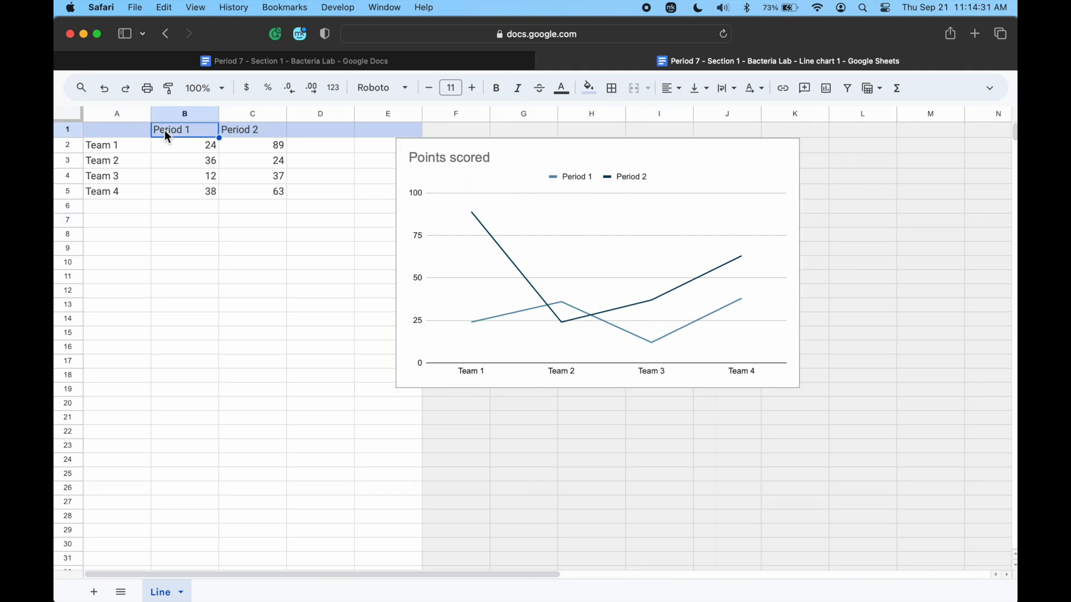
click(223, 64)
scroll(309, 237, up, 5)
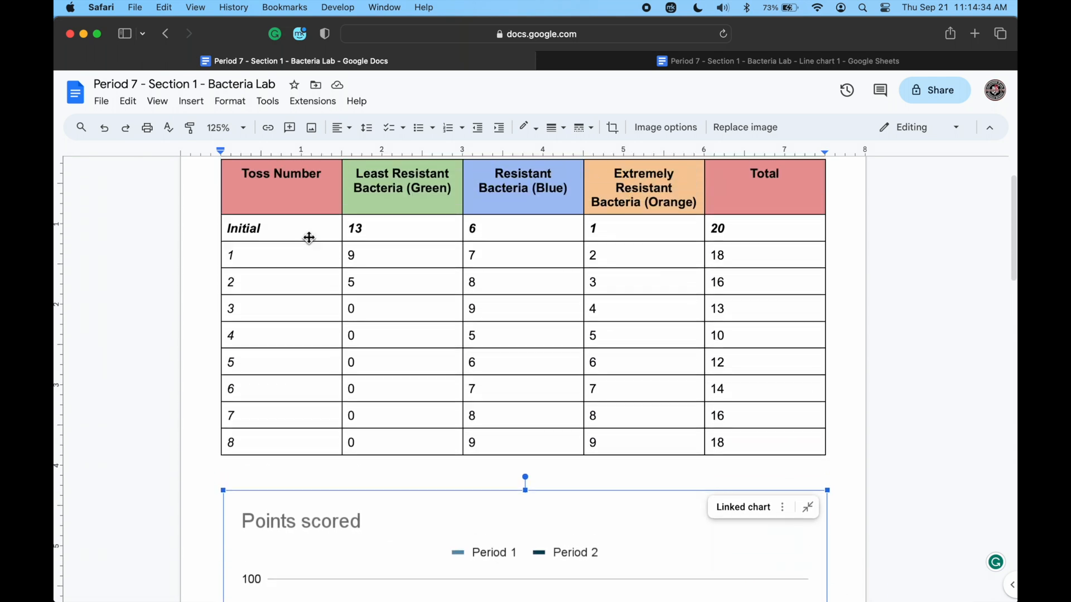
scroll(309, 237, up, 1)
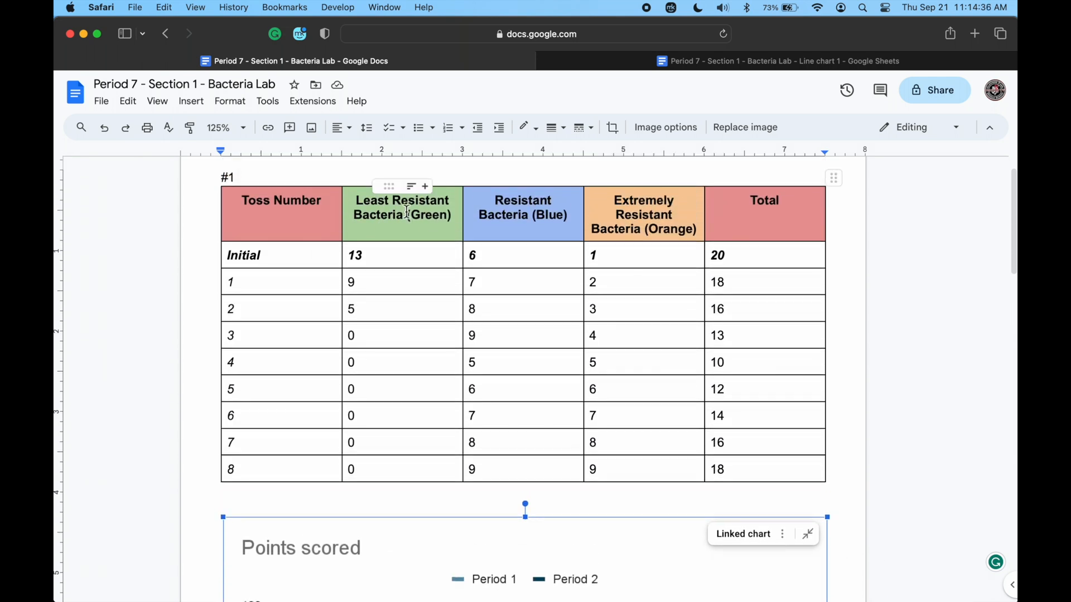
click(633, 67)
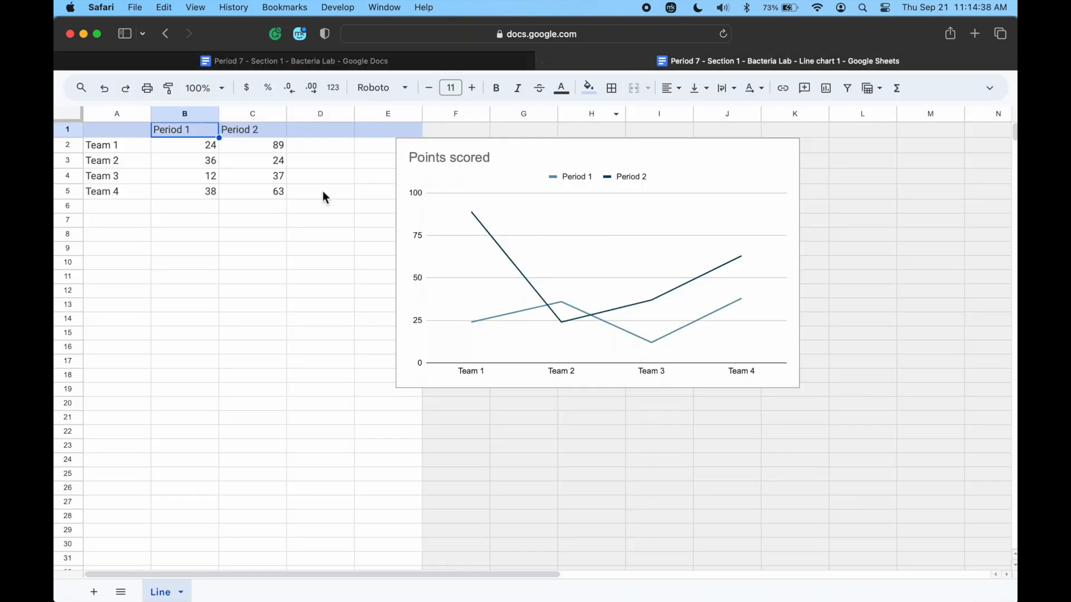
text(L)
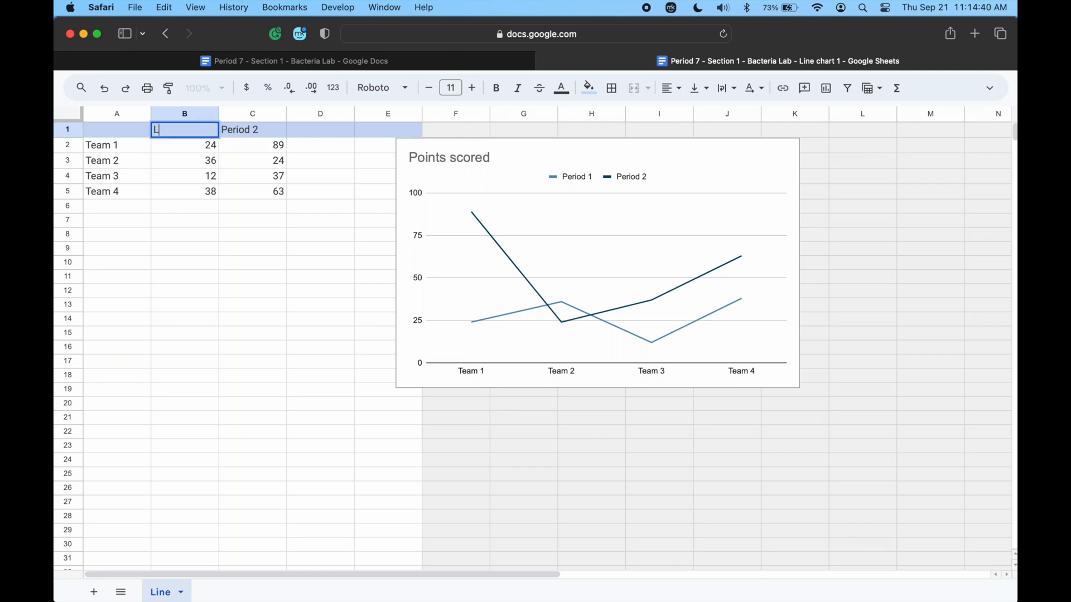
text(east Resistant Bac)
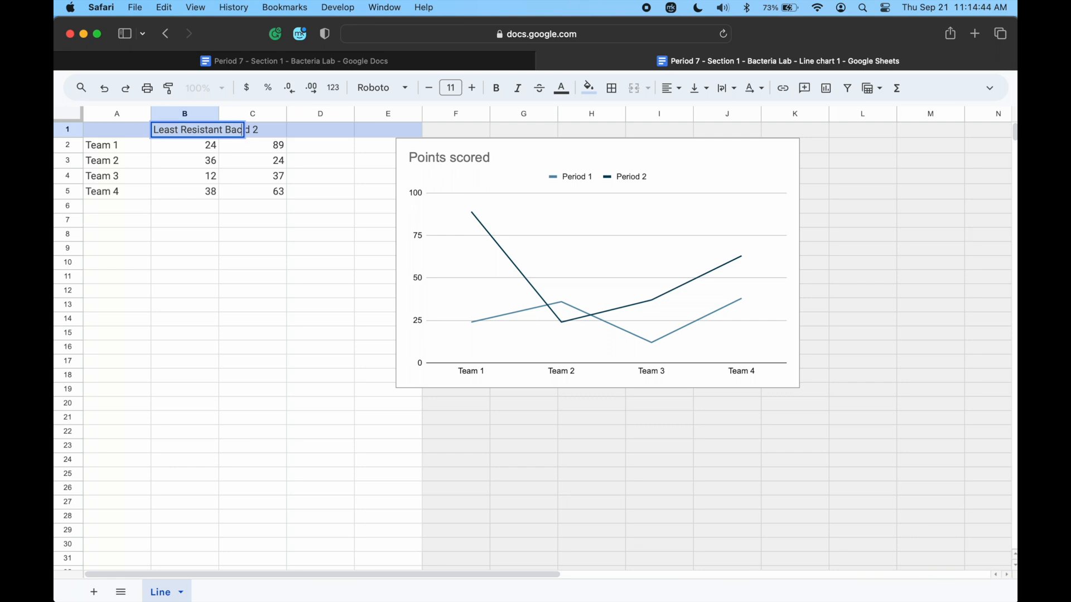
text(teria (Green))
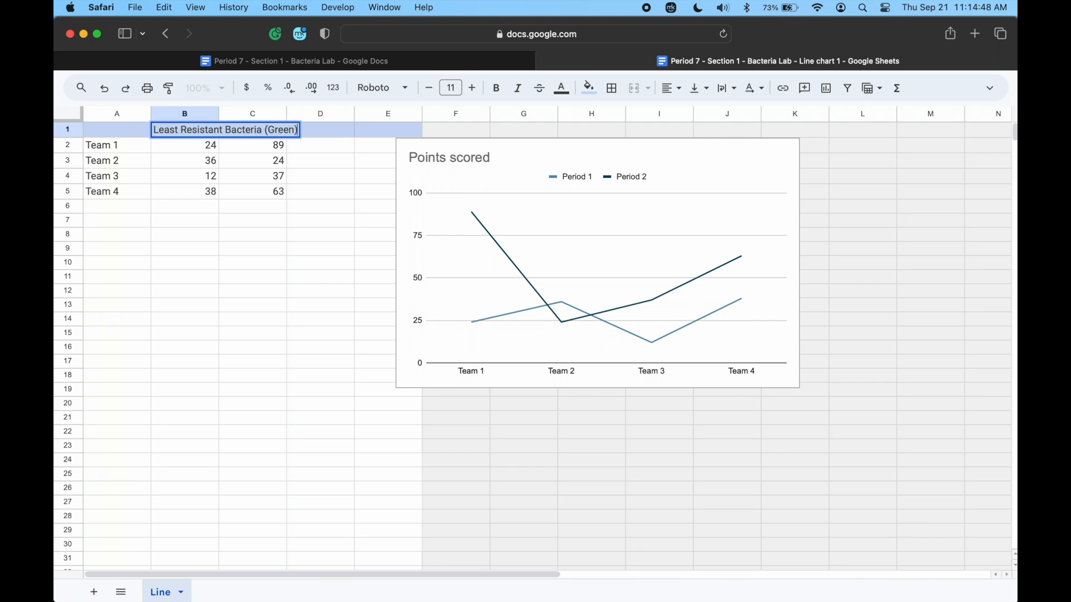
key(Return)
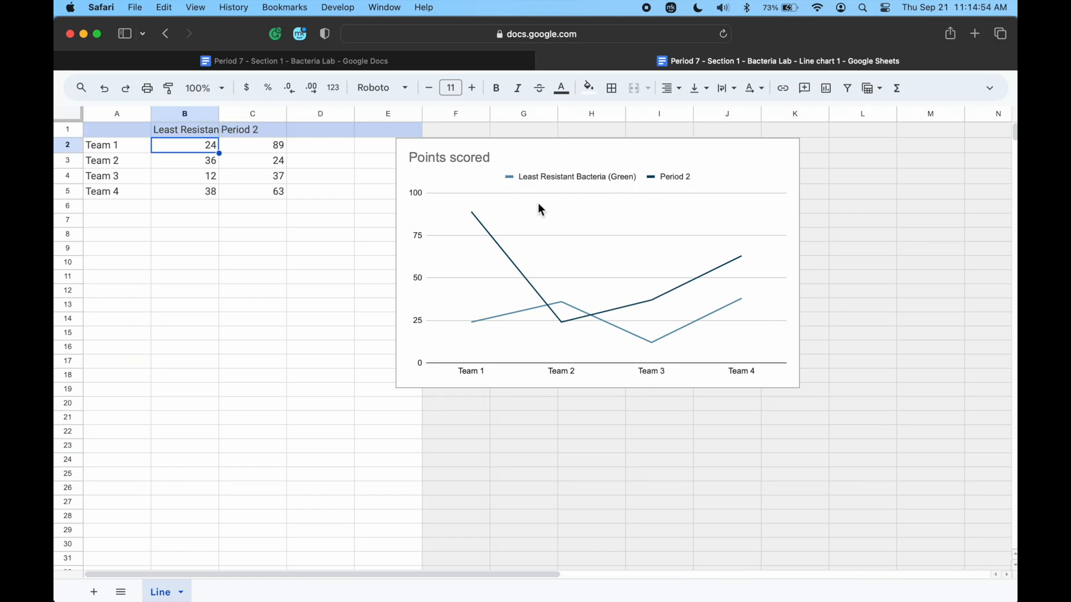
Shift the chart slightly towards the data and widen column B to make more room for its header.
click(513, 205)
drag(512, 205, 487, 206)
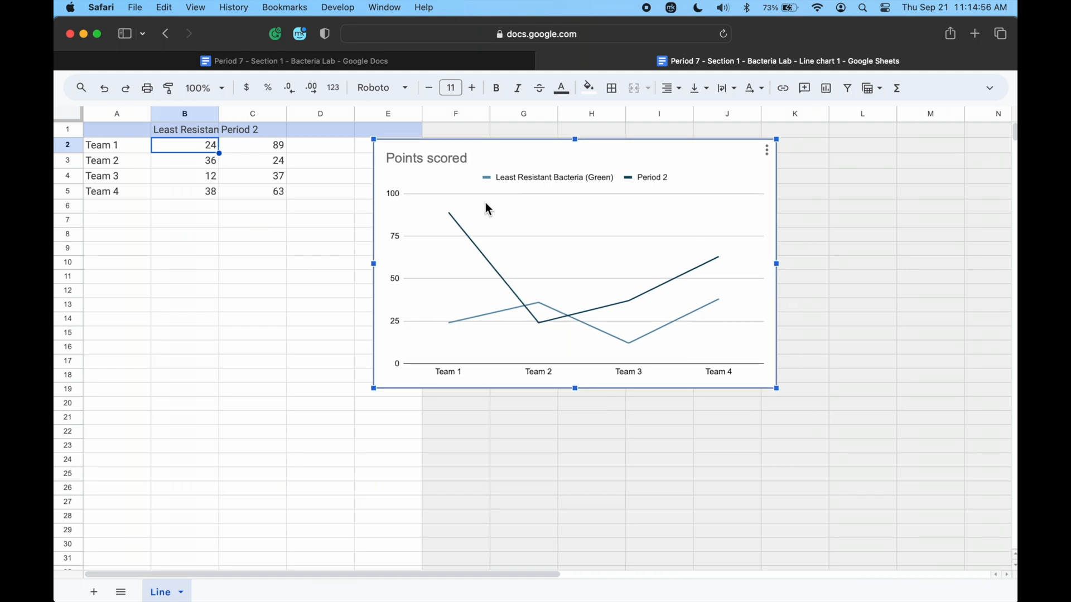
drag(219, 114, 245, 113)
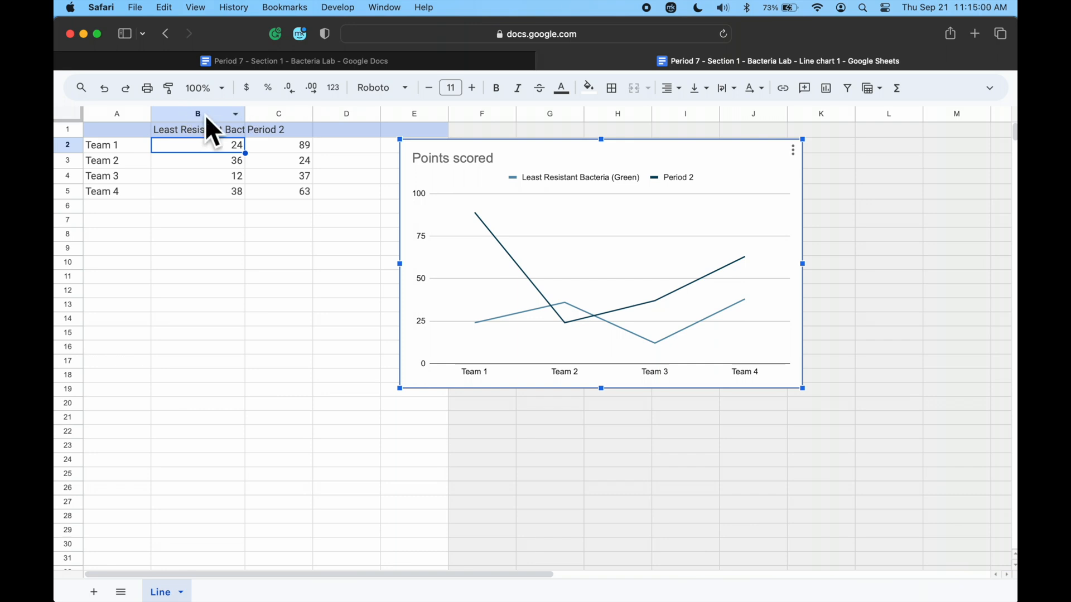
Set the text wrapping of header cell B1 to Wrap.
click(735, 96)
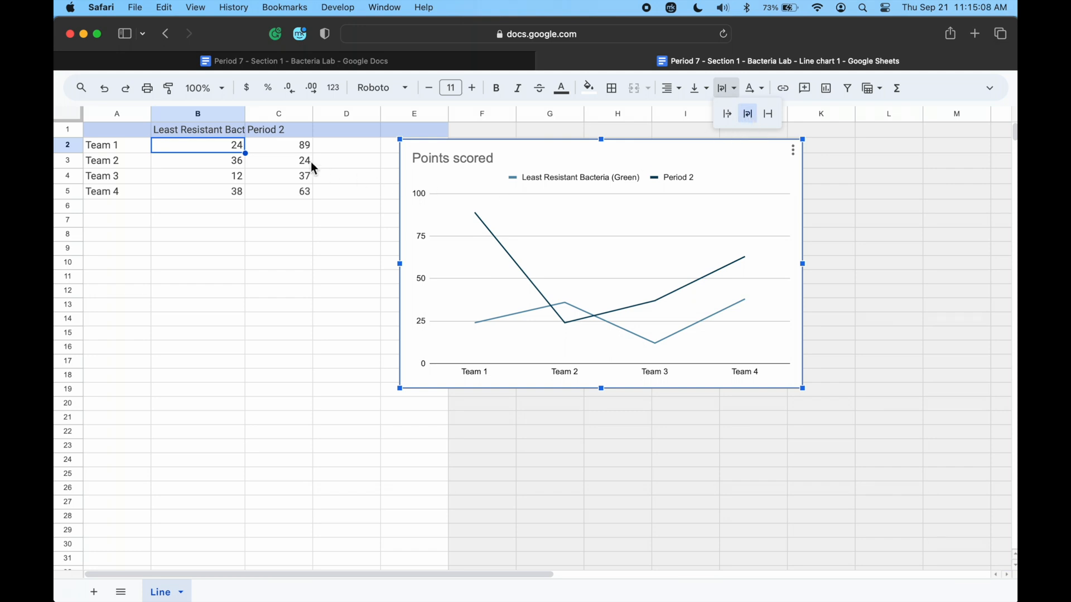
click(223, 133)
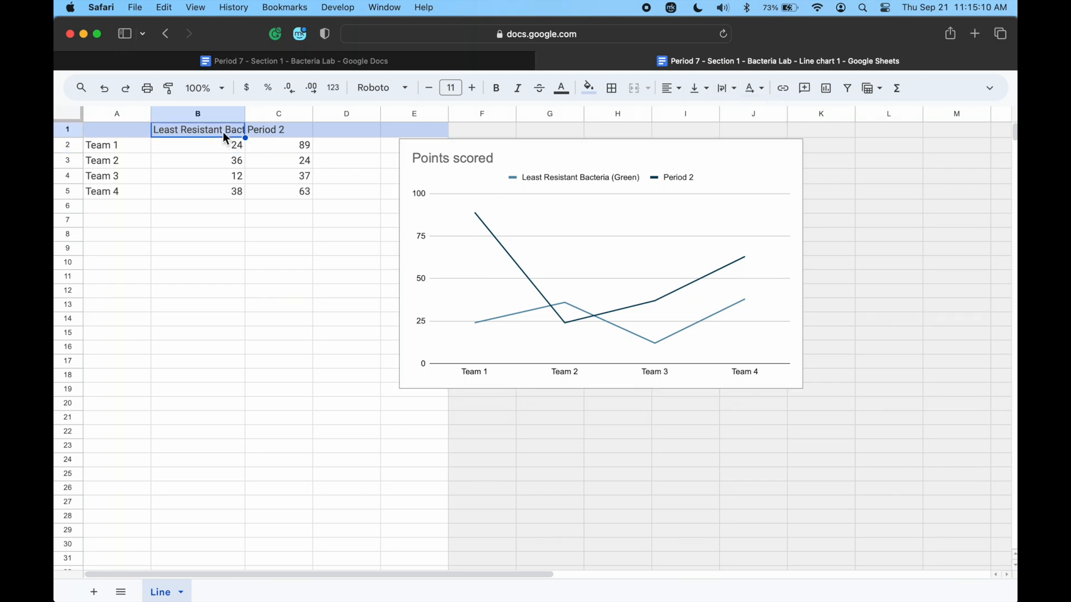
scroll(649, 122, up, 5)
scroll(651, 124, right, 5)
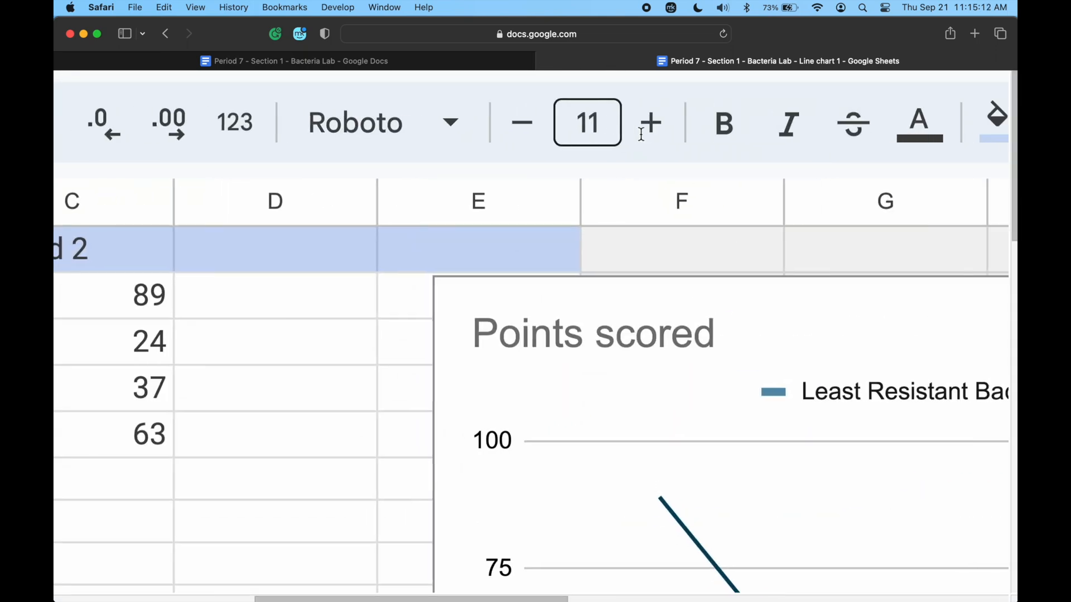
scroll(790, 203, down, 5)
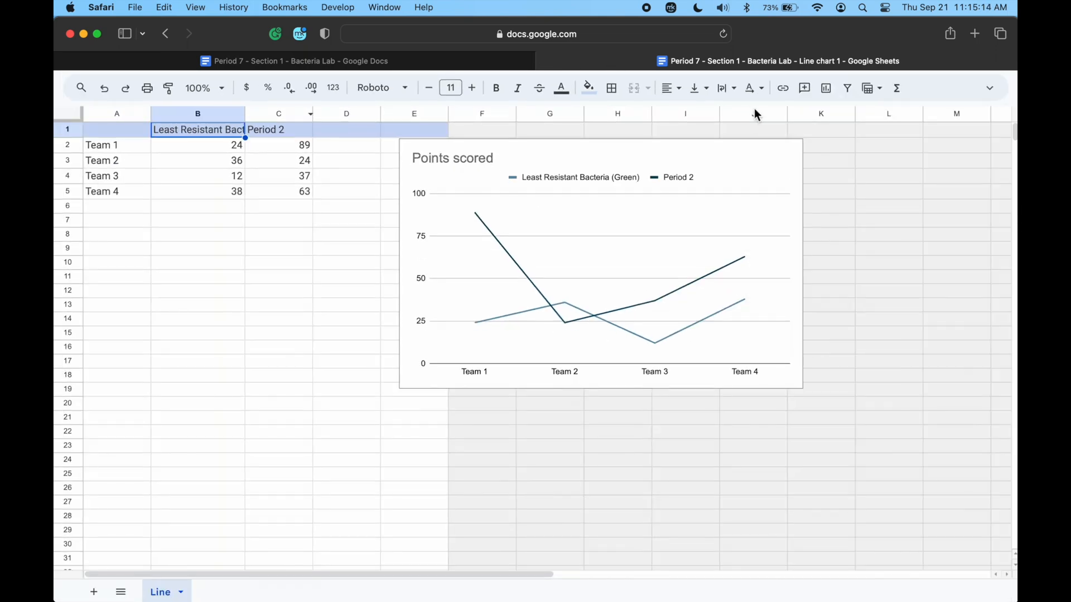
click(726, 88)
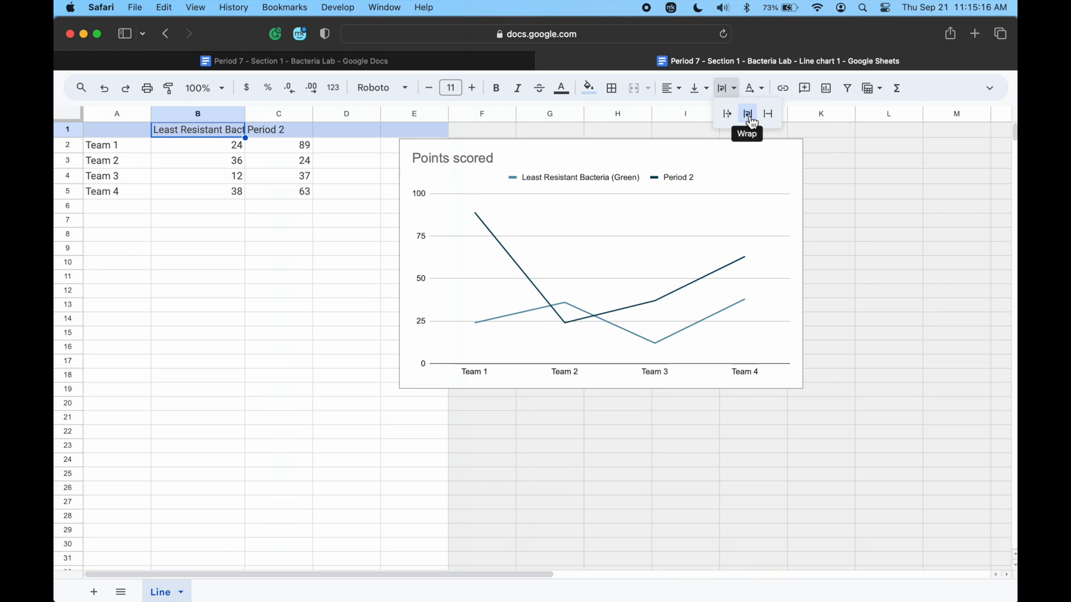
click(748, 114)
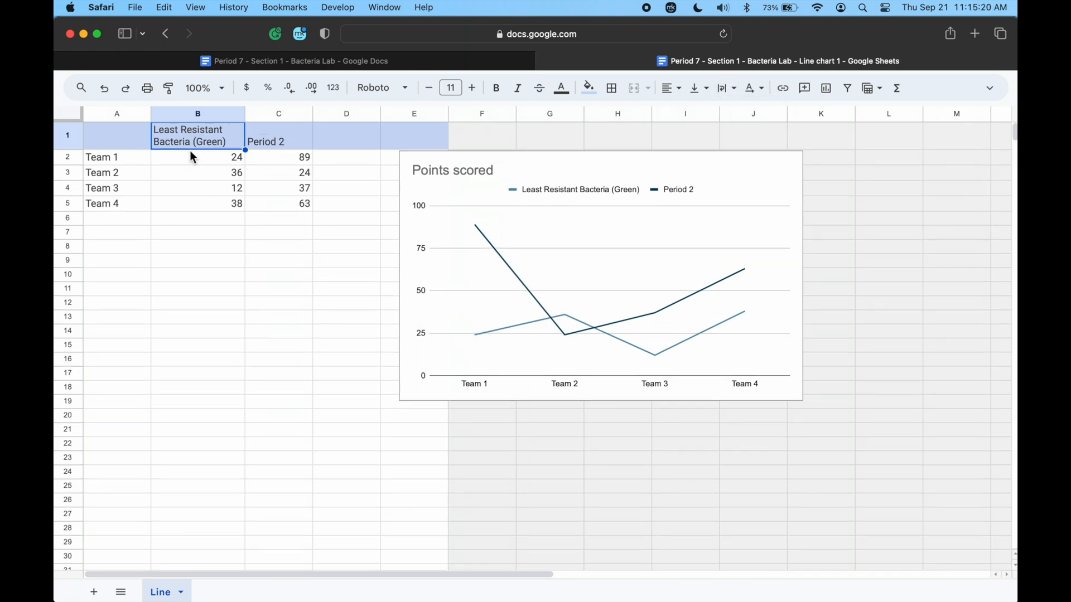
Replace the header in C1 with "Resistant Bacteria (Blue)", matching the column heading in the document's table.
click(278, 144)
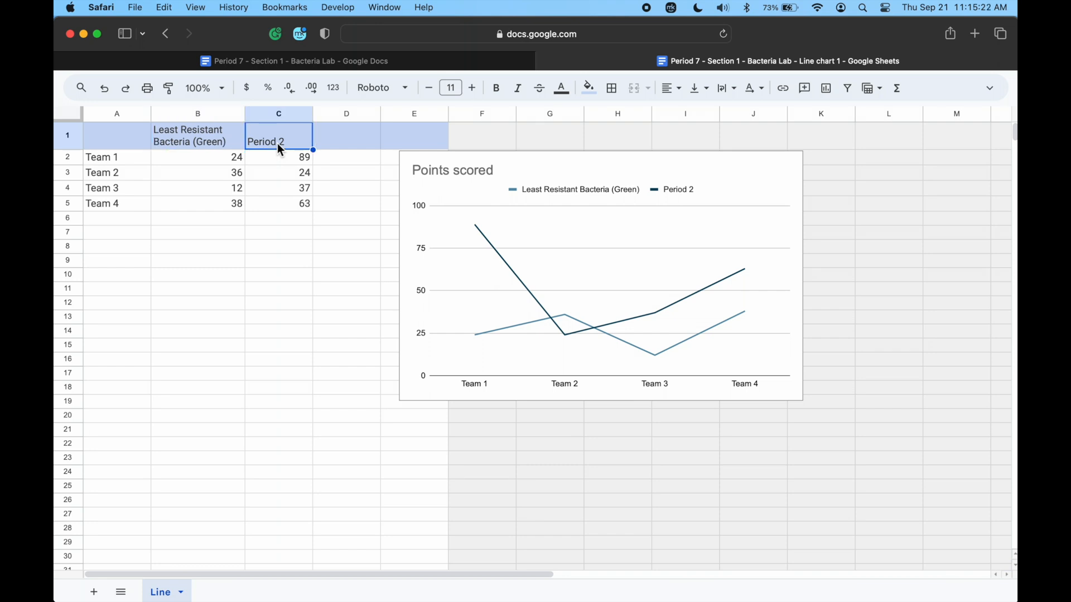
click(406, 62)
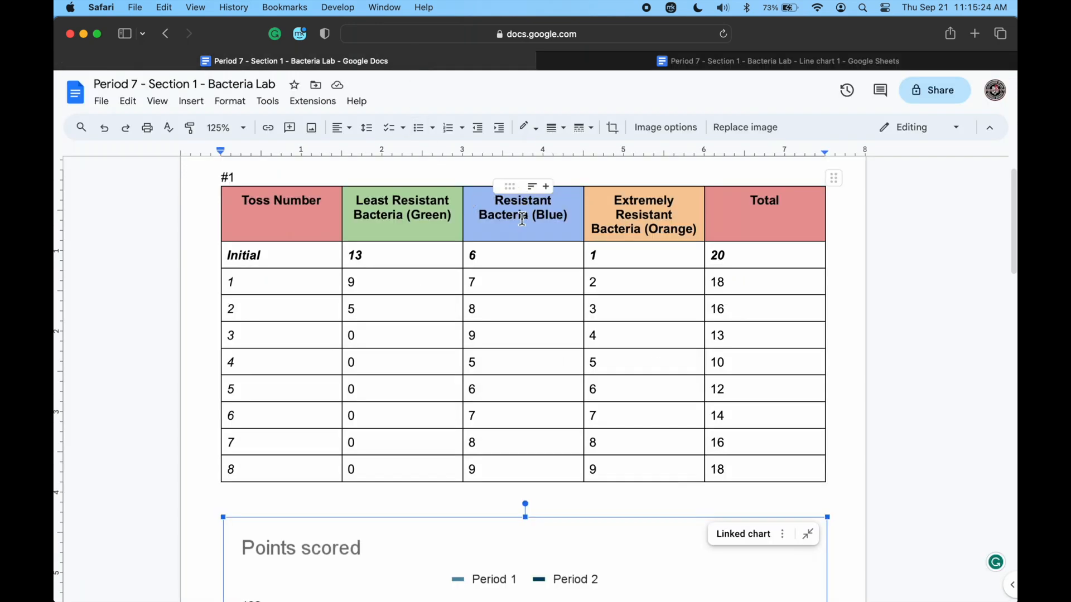
click(731, 61)
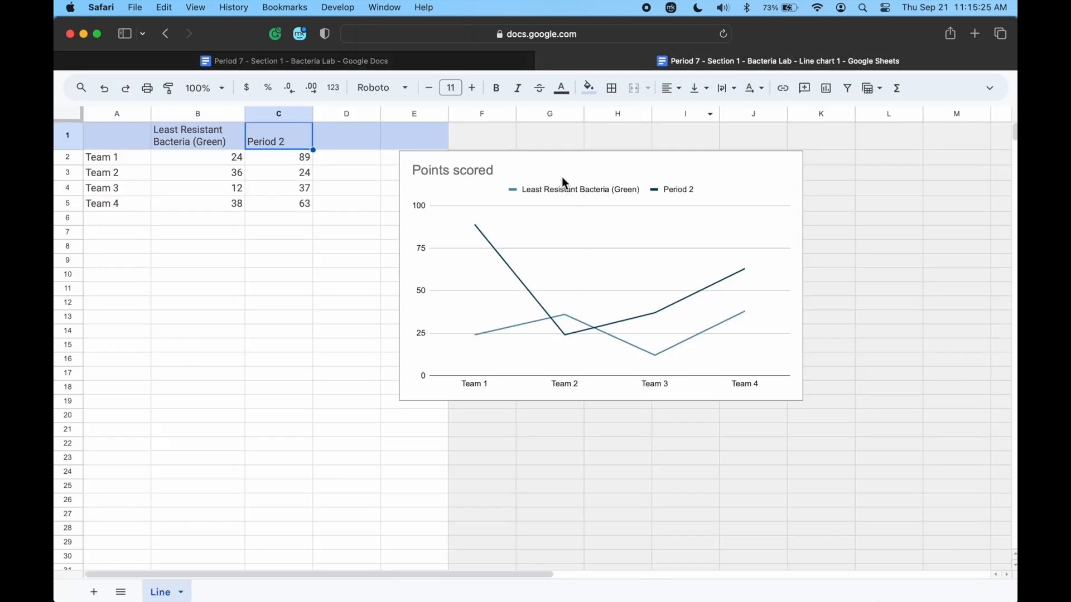
click(289, 171)
click(287, 140)
text(Resis)
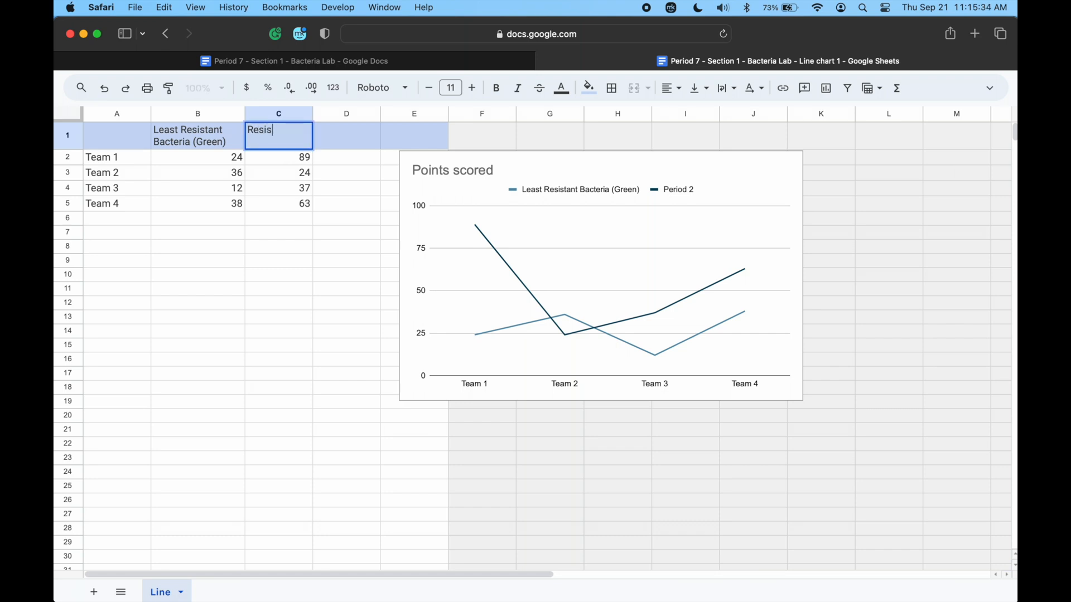
text(tant Bacteria (Blue)
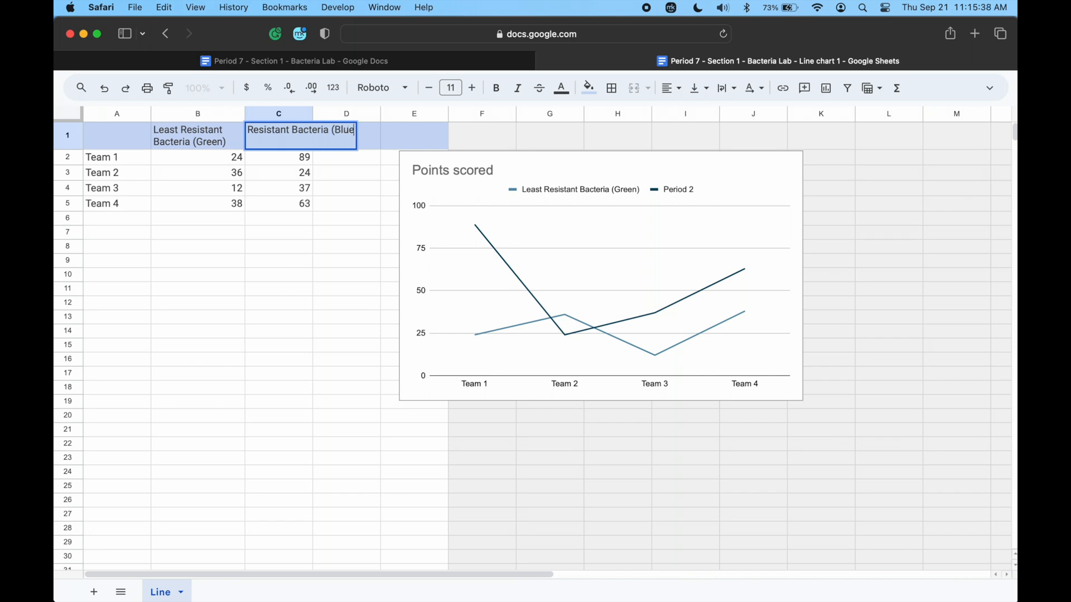
text())
key(Return)
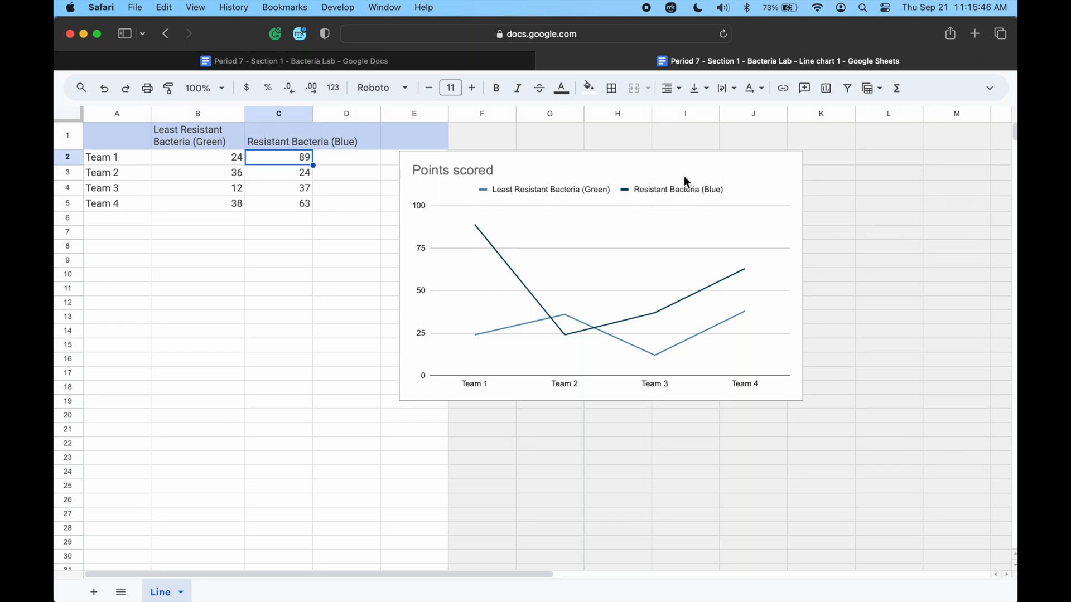
Set header cell C1 to wrap its text and widen column C so the header fits on two lines.
click(290, 139)
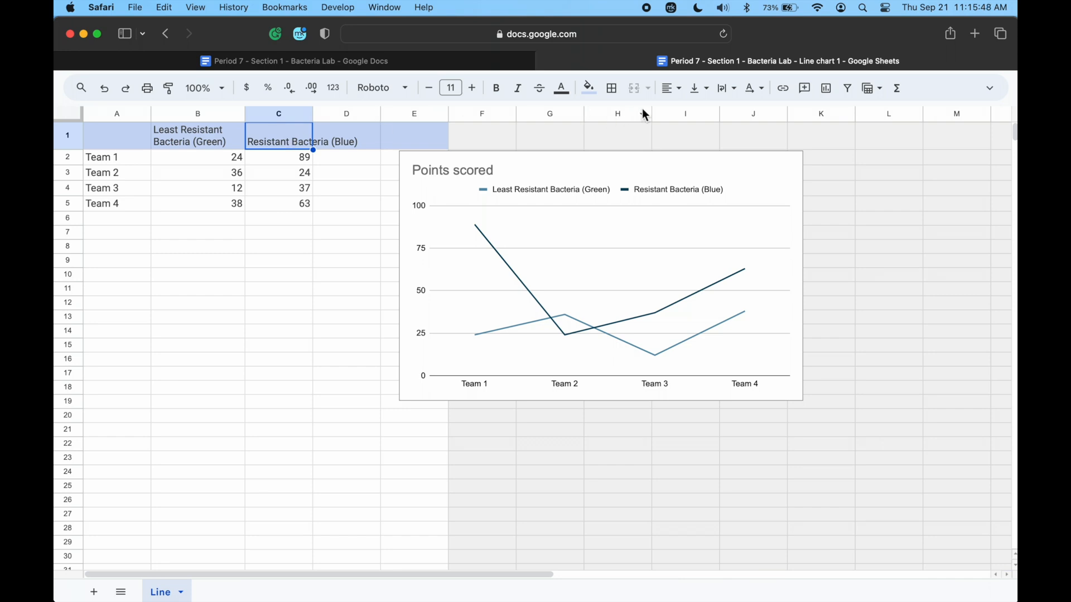
click(728, 90)
click(747, 112)
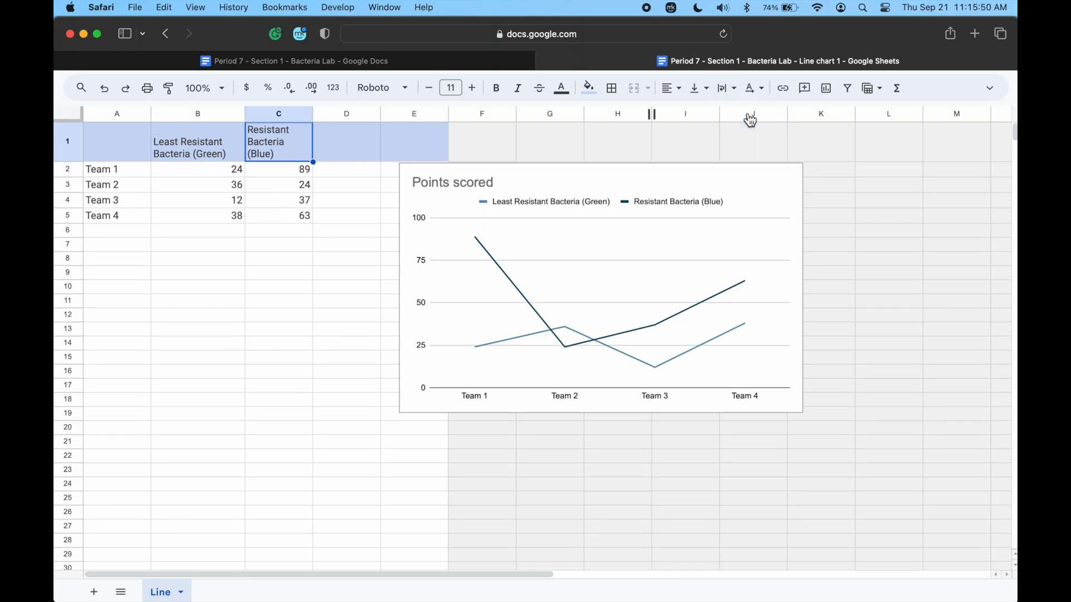
drag(312, 113, 338, 118)
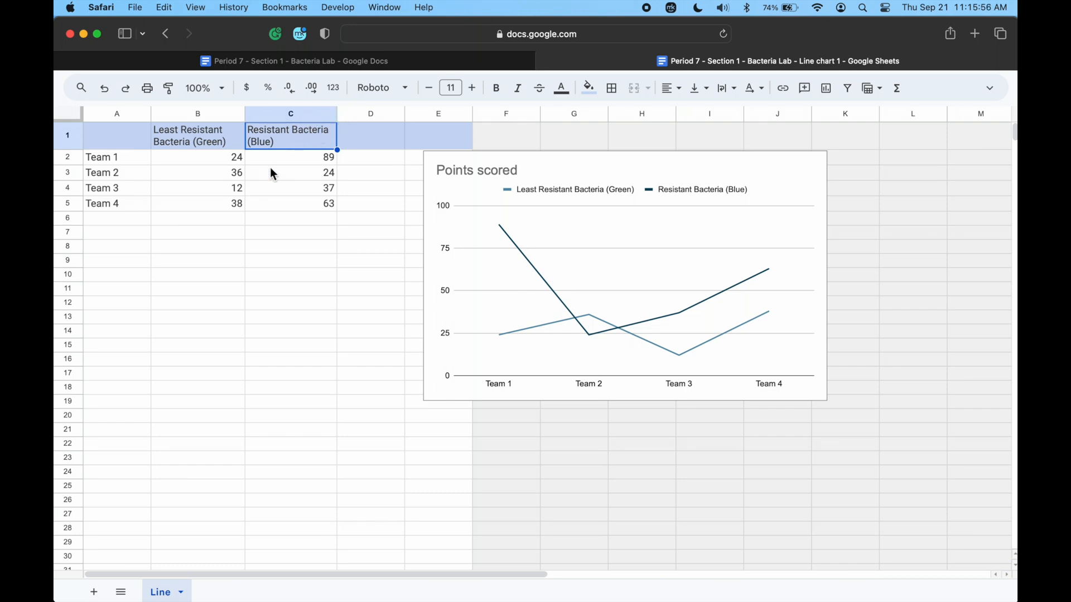
Add the header "Extremely Resistant Bacteria (Orange)" in D1, following the heading in the document's table.
click(359, 139)
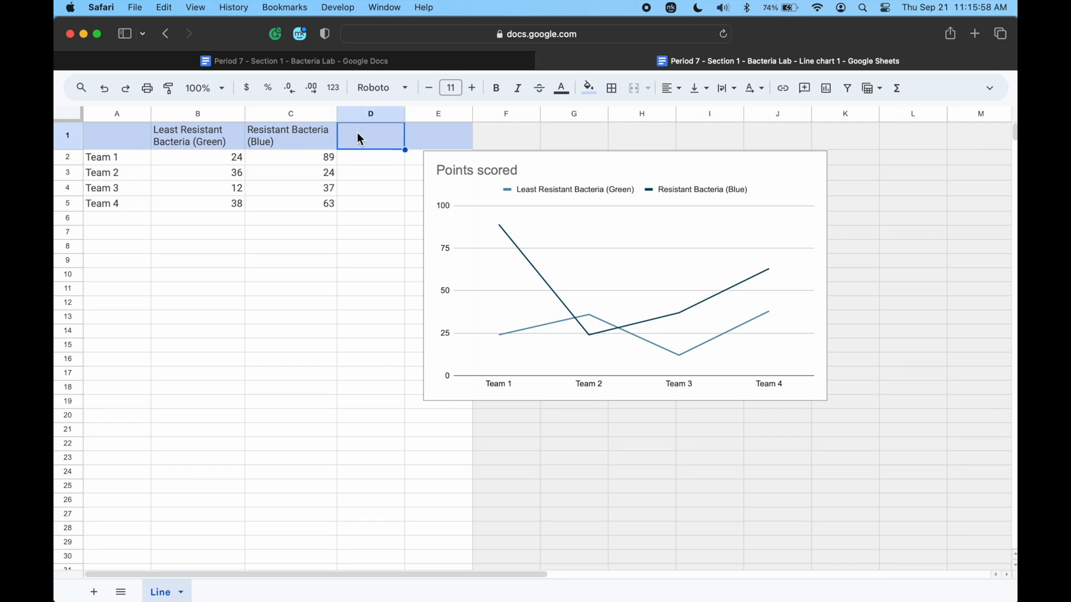
click(420, 60)
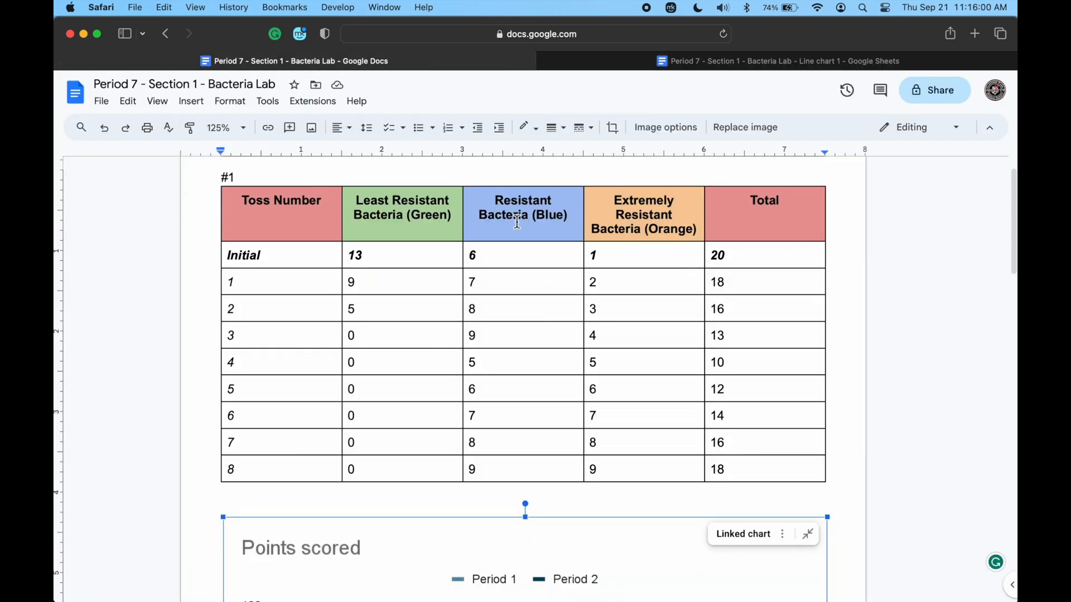
click(715, 61)
text(E)
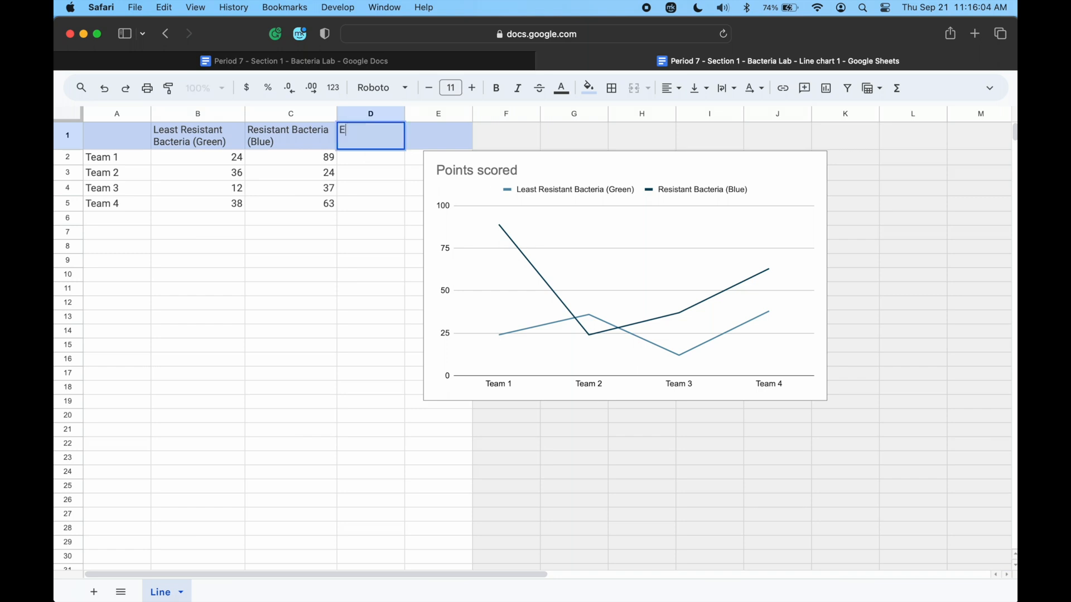
text(xtremely Resistant Bact)
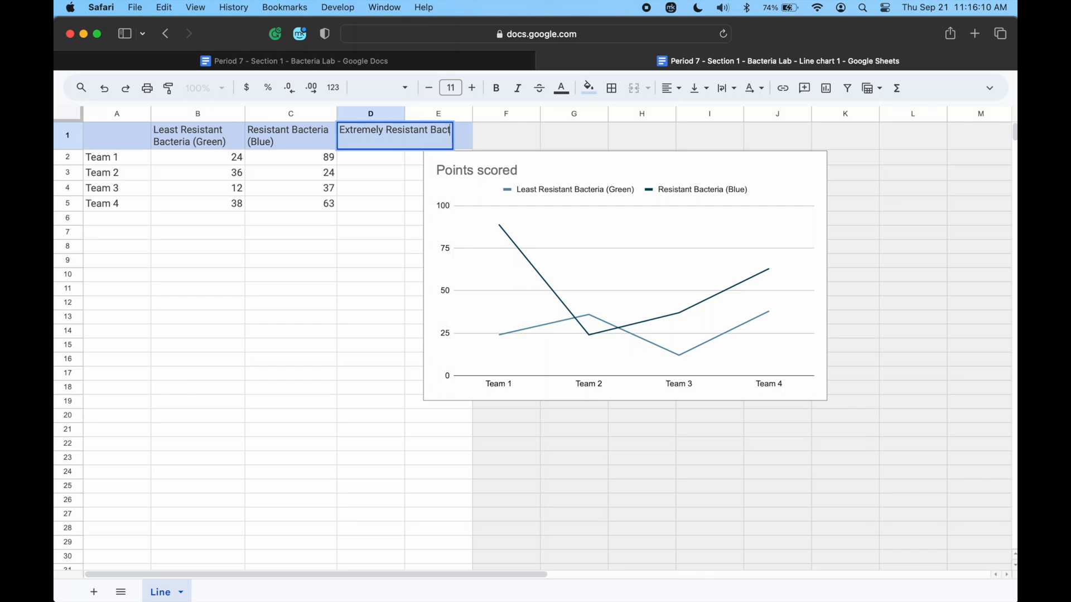
text(eria (Orange))
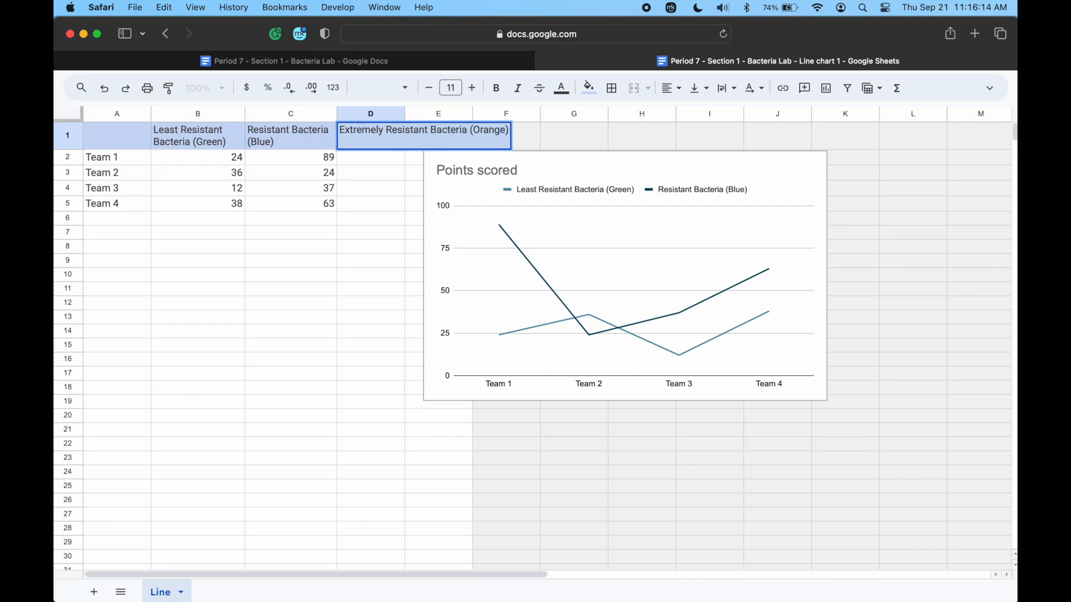
key(Return)
Set header cell D1 to wrap its text and widen column D so the header fits on two lines.
click(364, 140)
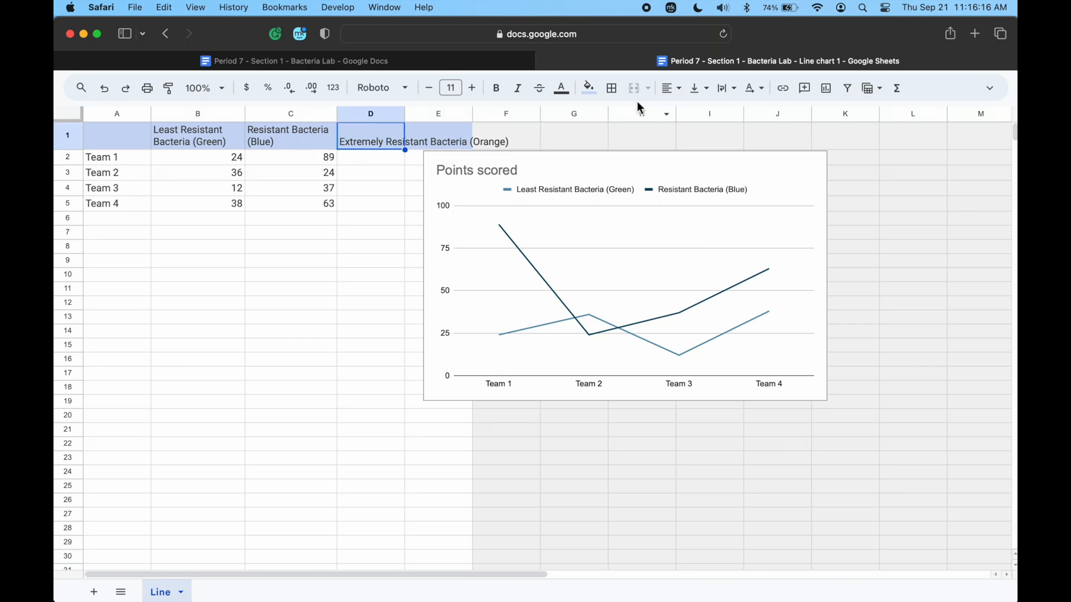
click(726, 88)
click(748, 115)
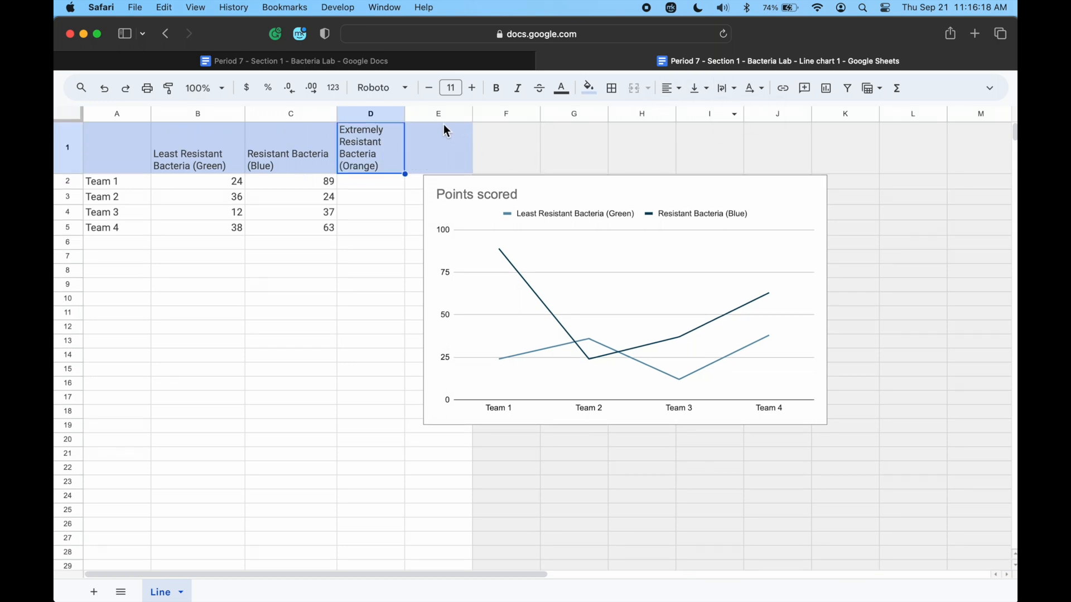
drag(408, 118, 452, 120)
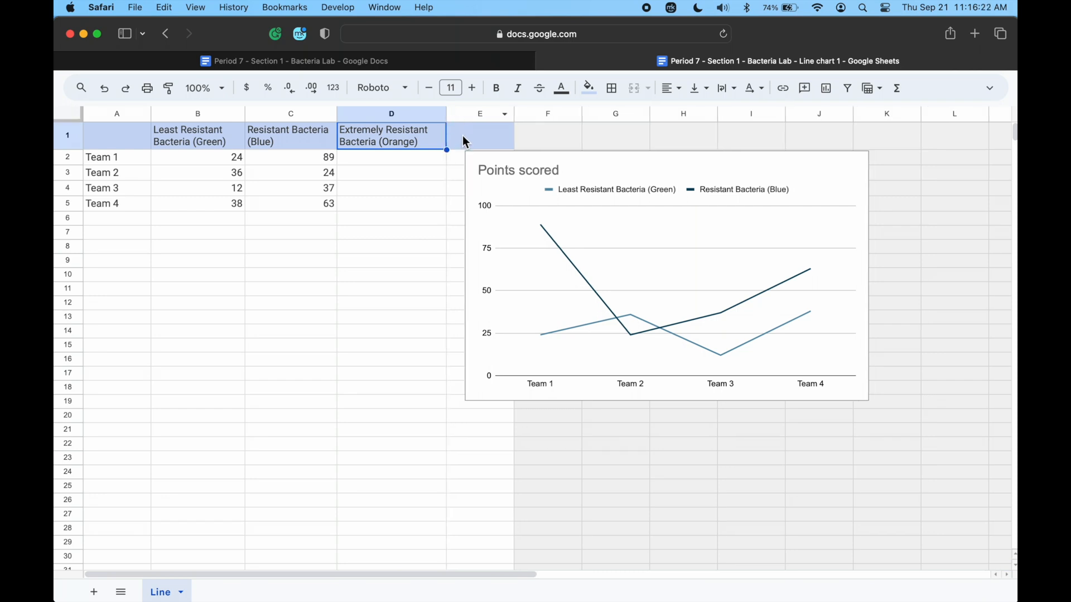
Move the chart clear of column E and add the header "Total" in E1.
click(465, 142)
drag(533, 209, 563, 161)
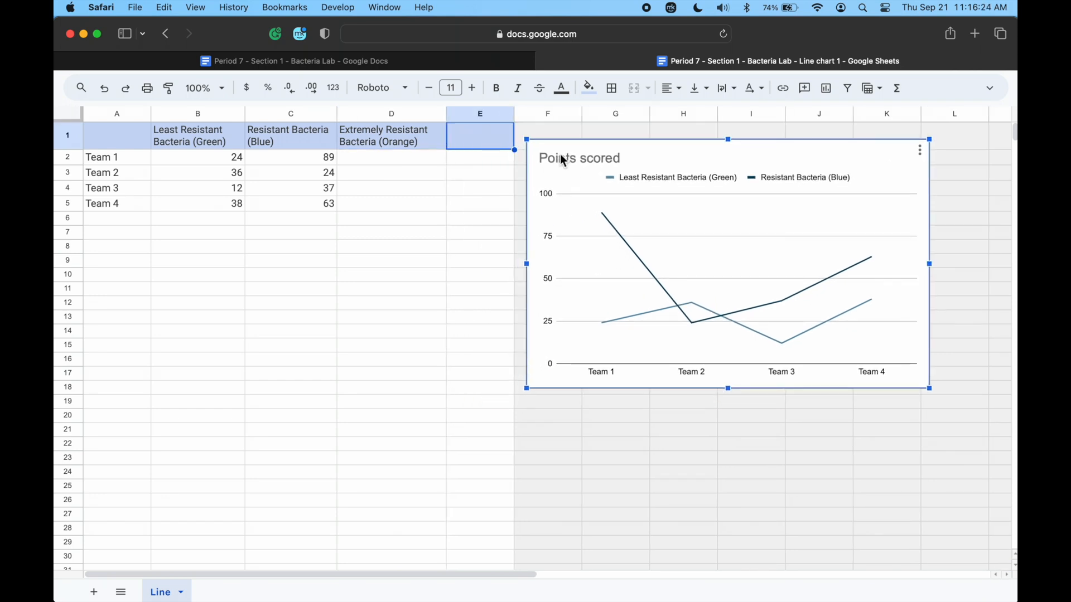
click(478, 63)
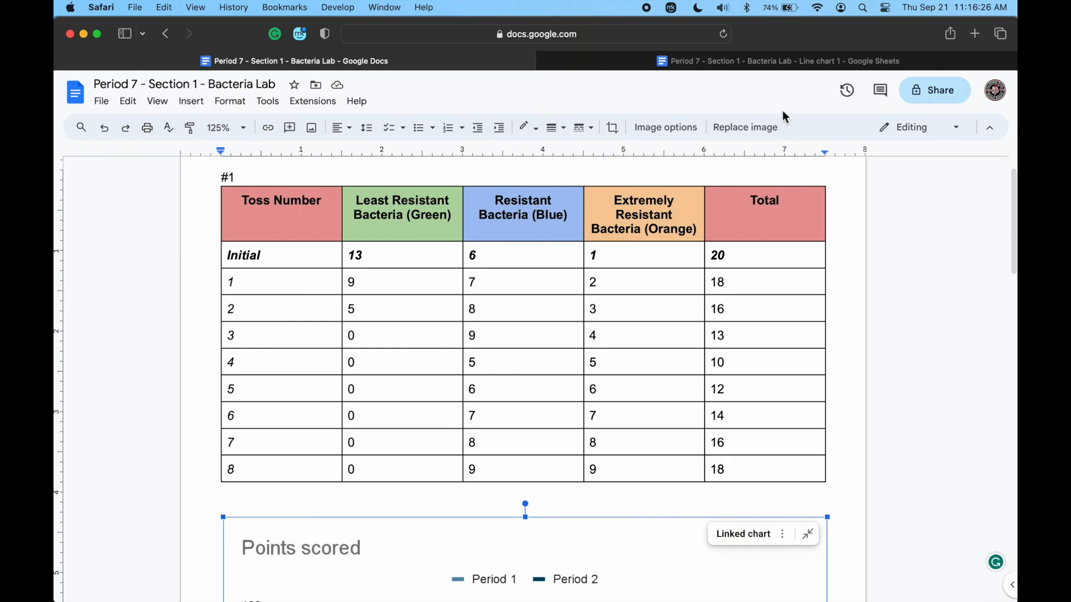
click(767, 66)
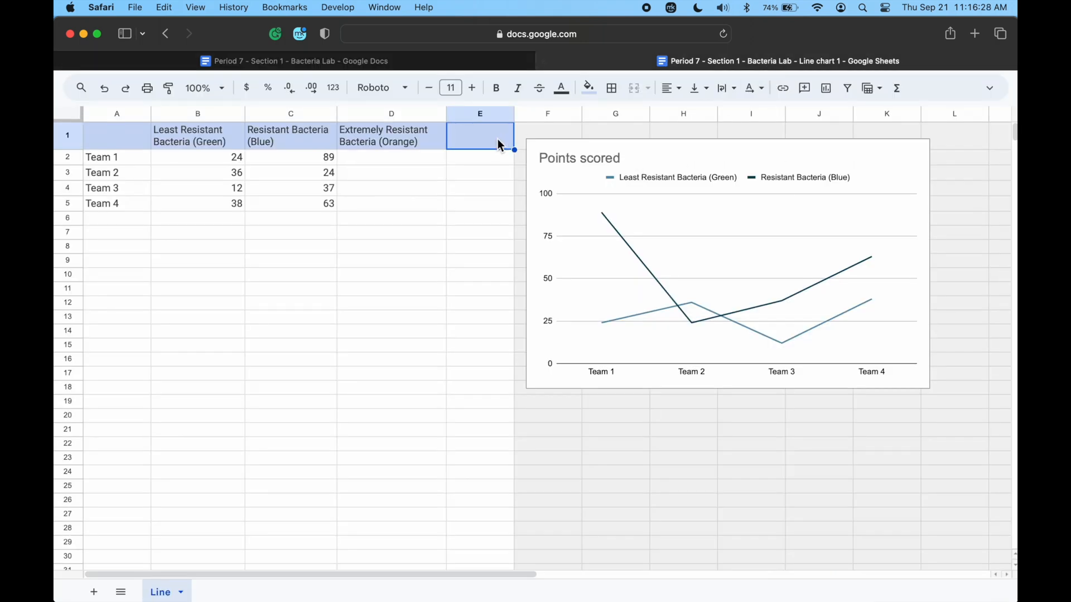
text(Total)
key(Return)
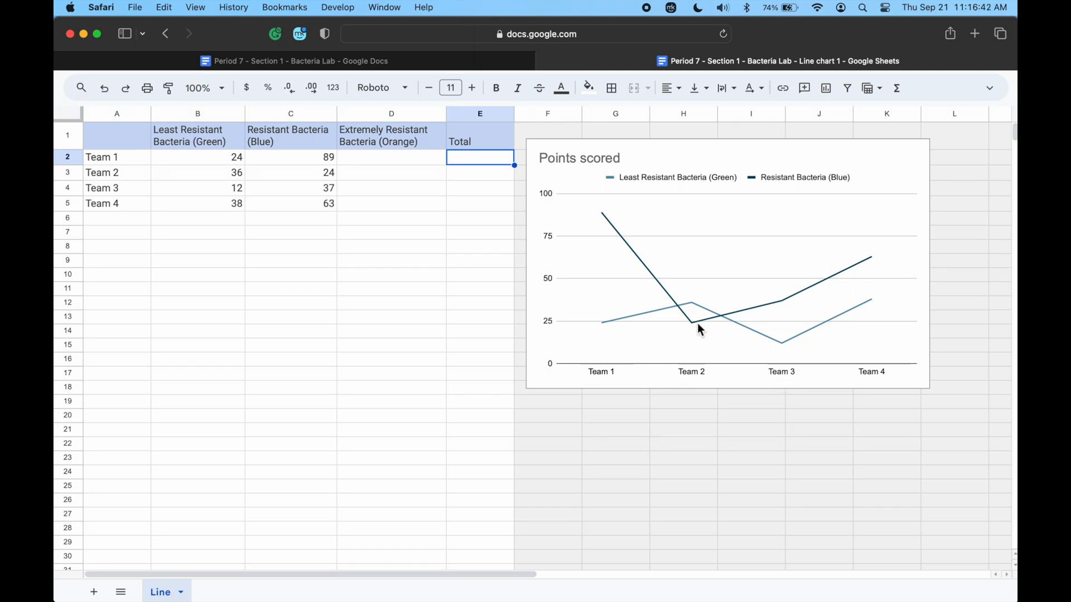
Check the Toss Number column in the document's table and replace the label in A2 with 0 for the Initial row.
click(373, 62)
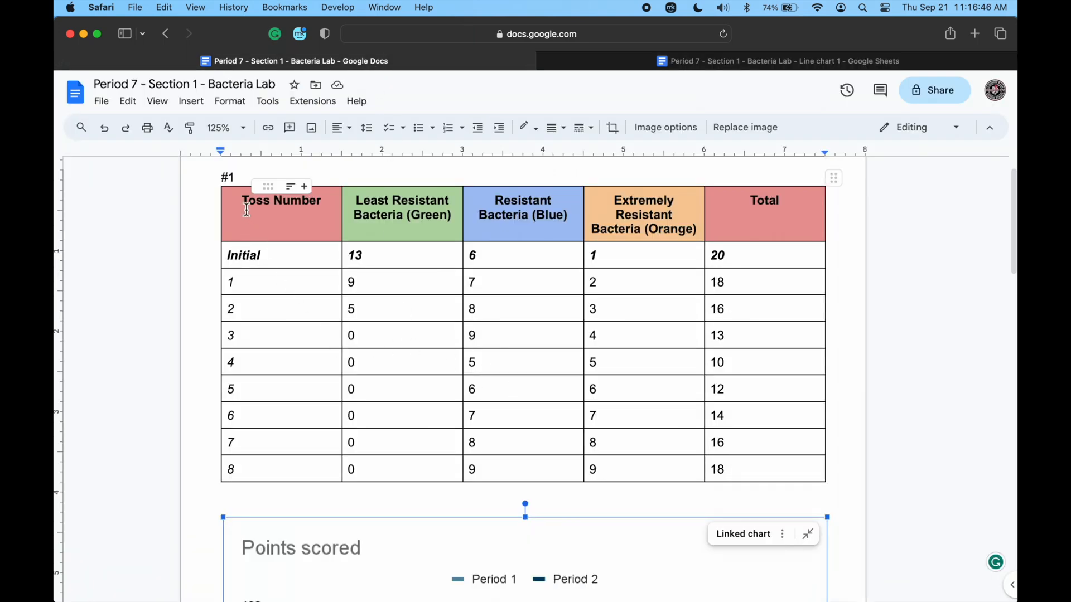
drag(243, 202, 274, 207)
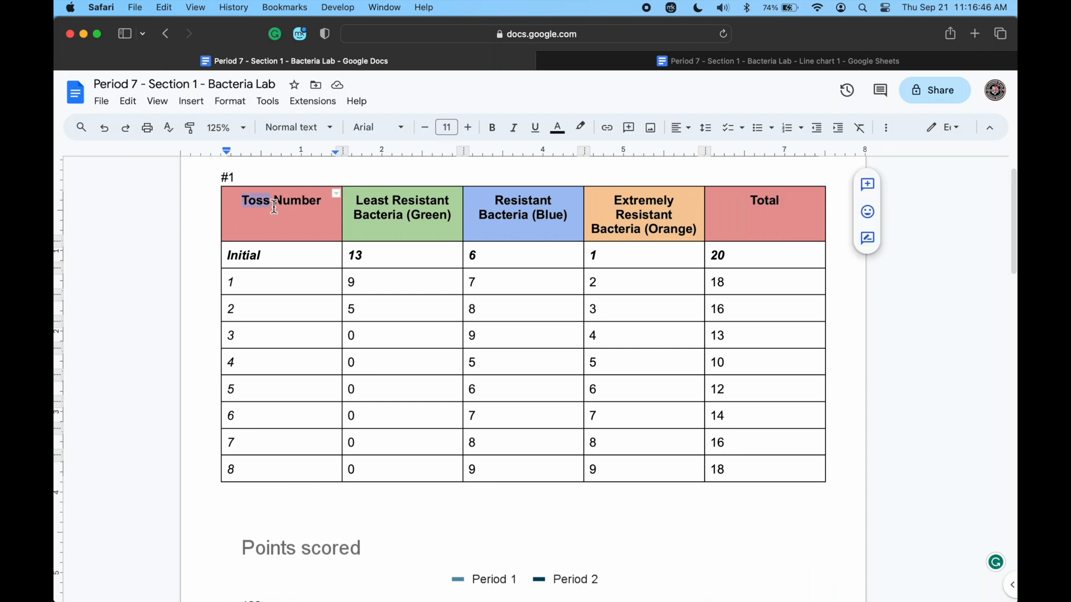
click(304, 225)
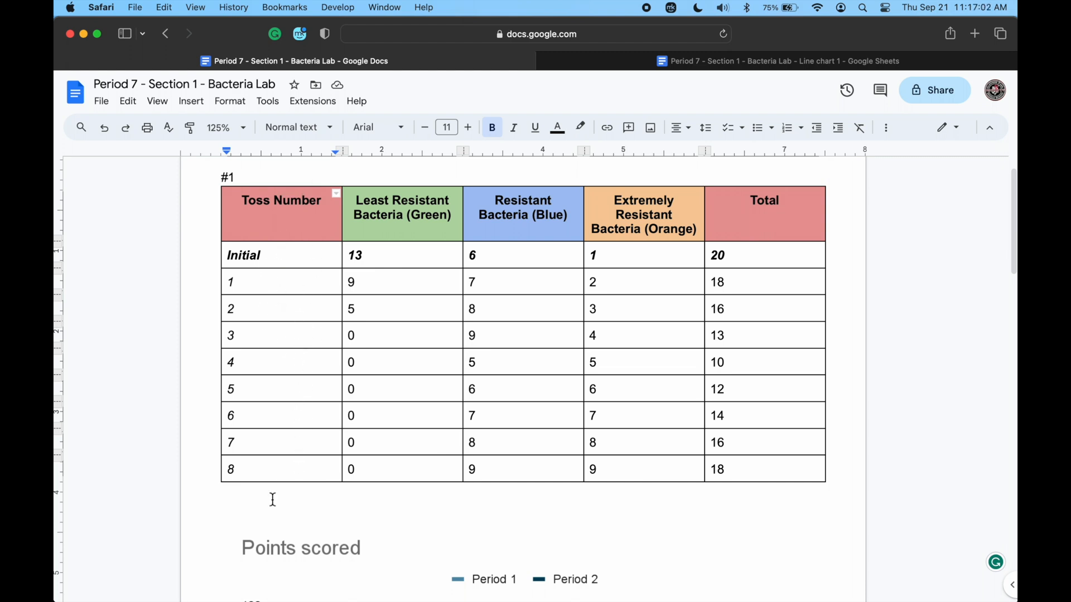
drag(263, 255, 226, 257)
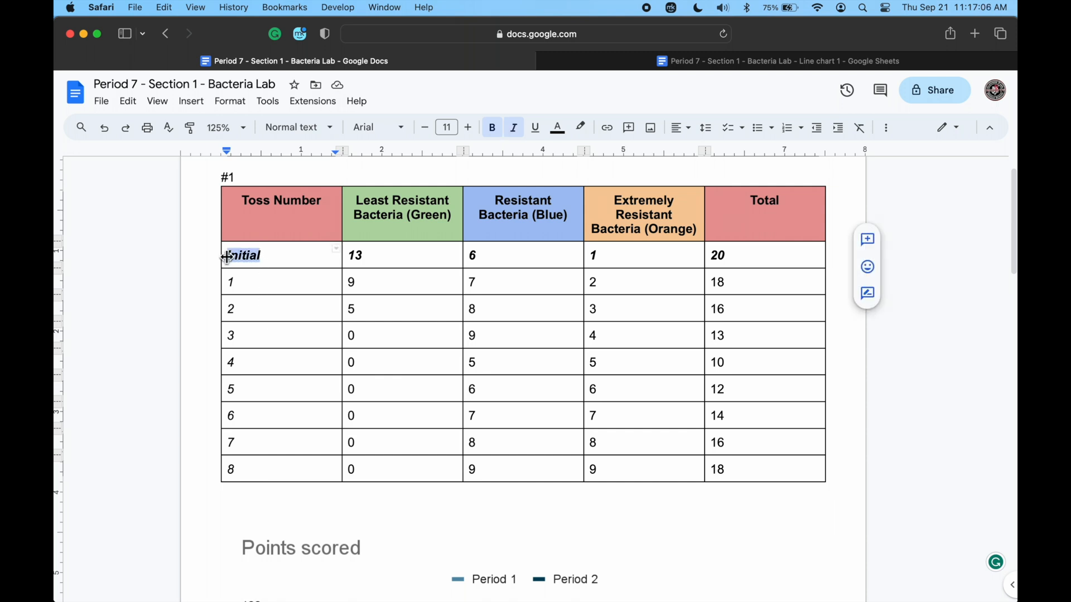
click(825, 60)
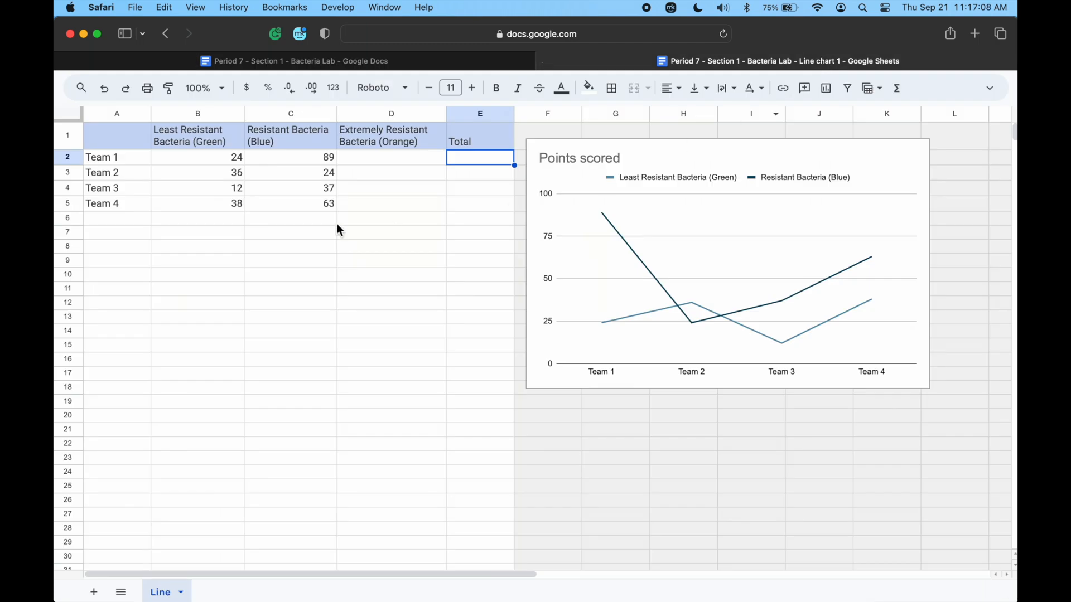
click(124, 162)
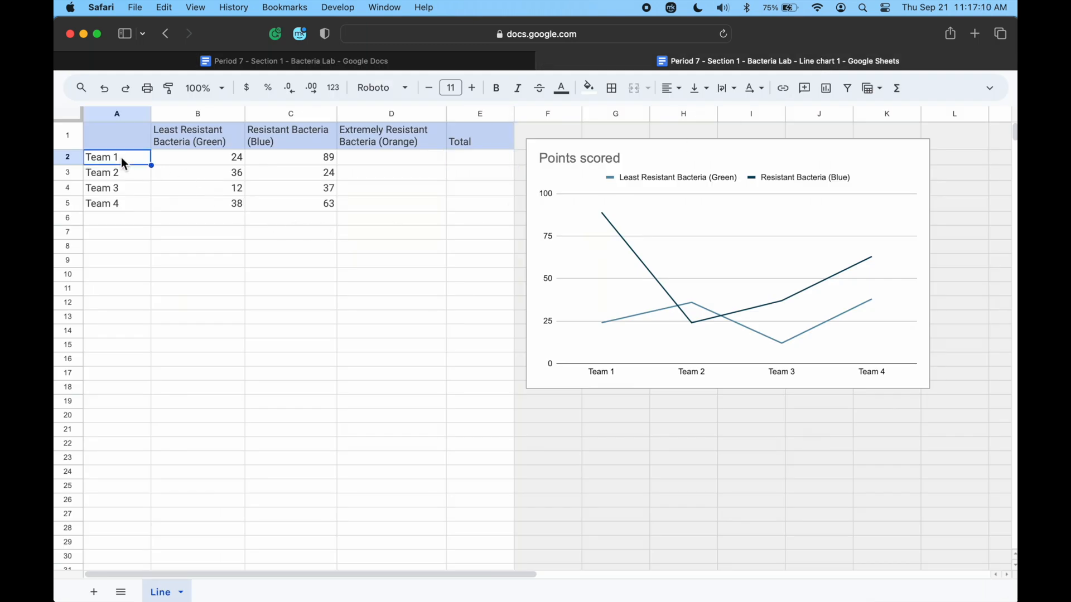
text(0)
key(Return)
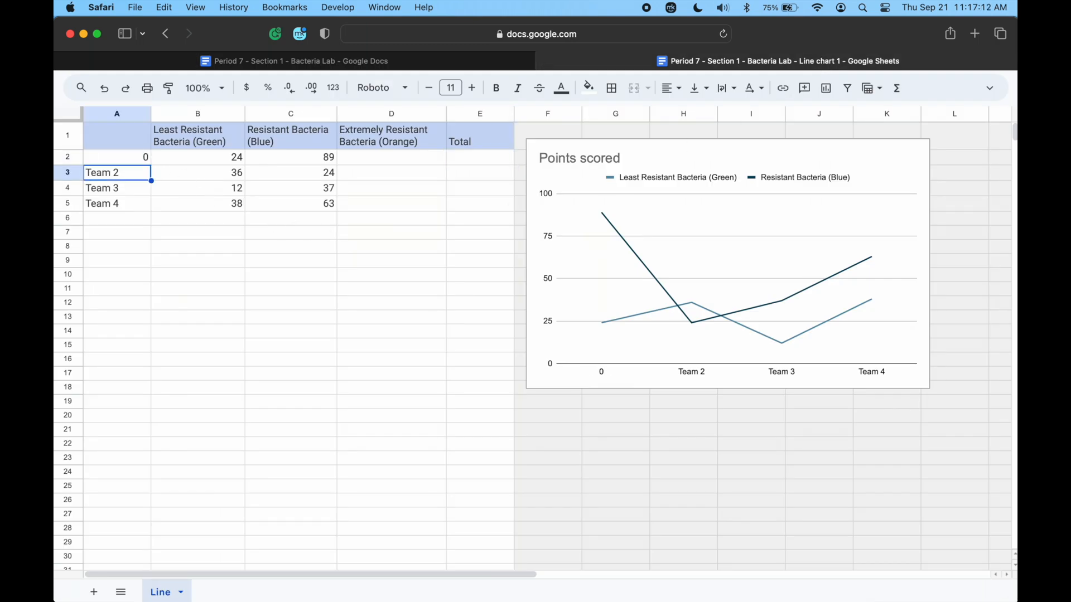
Number cells A3 to A10 from 1 to 8 to match the toss numbers in the document's table.
text(1)
key(Return)
text(2)
key(Return)
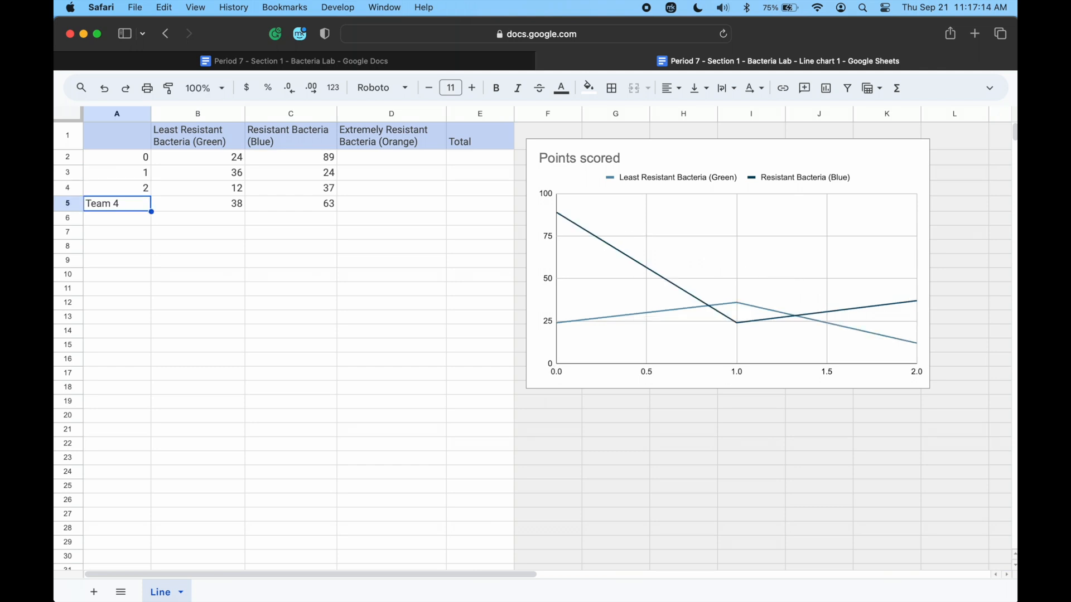
text(3)
key(Return)
text(4)
key(Return)
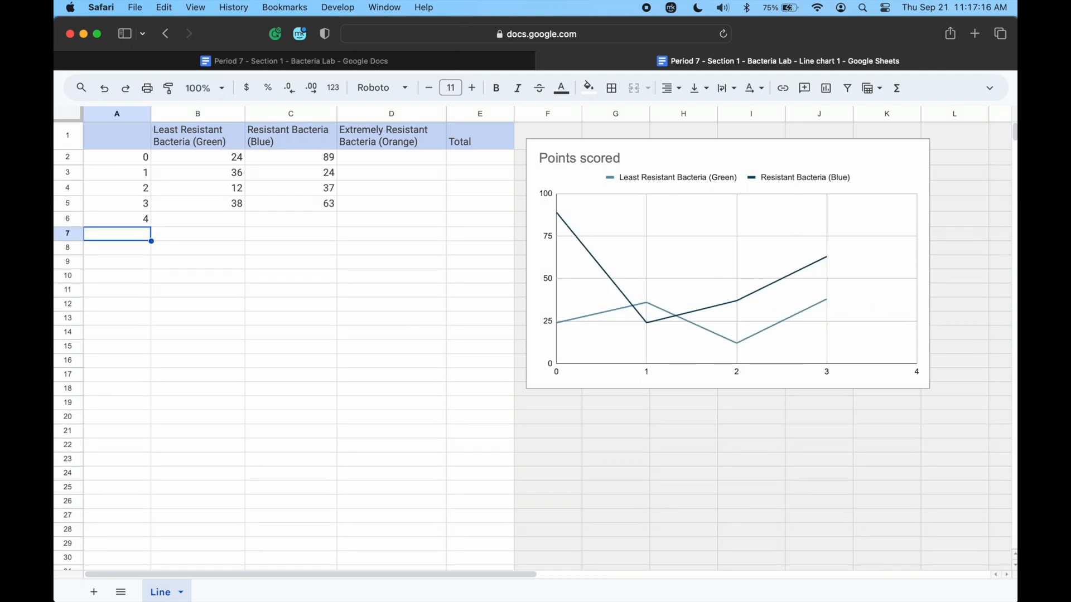
text(5)
key(Return)
text(6)
key(Return)
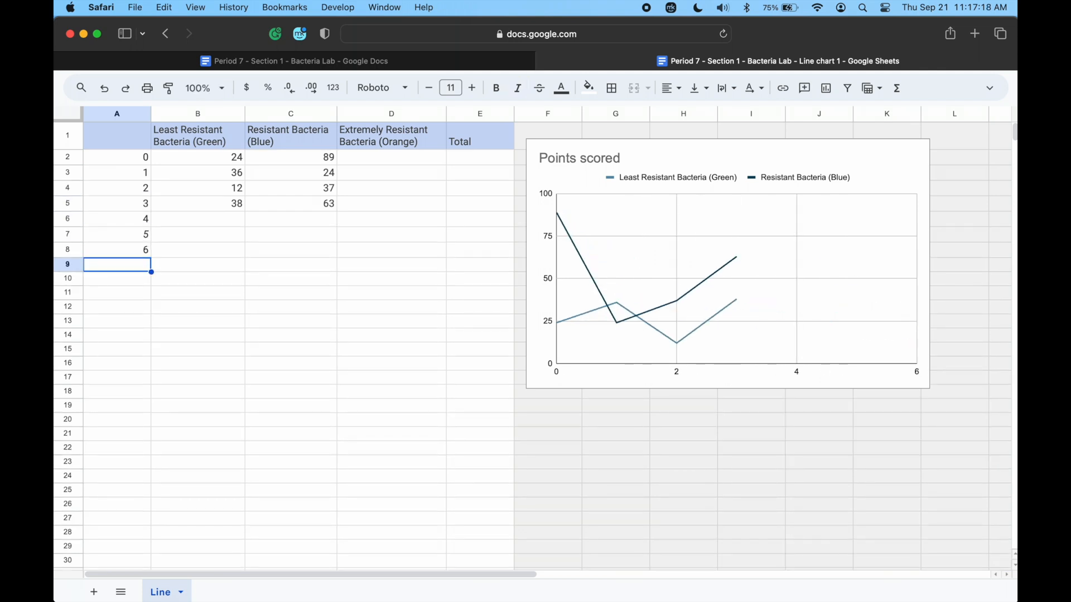
text(7)
key(Return)
text(8)
key(Return)
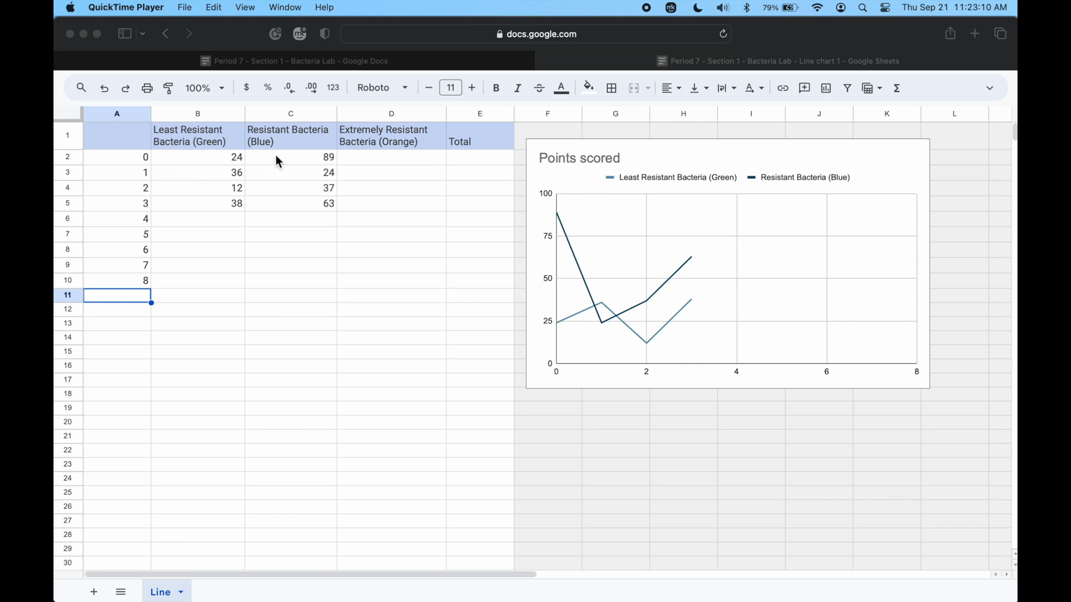
Check the Least Resistant Bacteria column in the document's table and enter 13, 9 and 5 in B2 to B4 of the sheet.
click(186, 139)
click(404, 59)
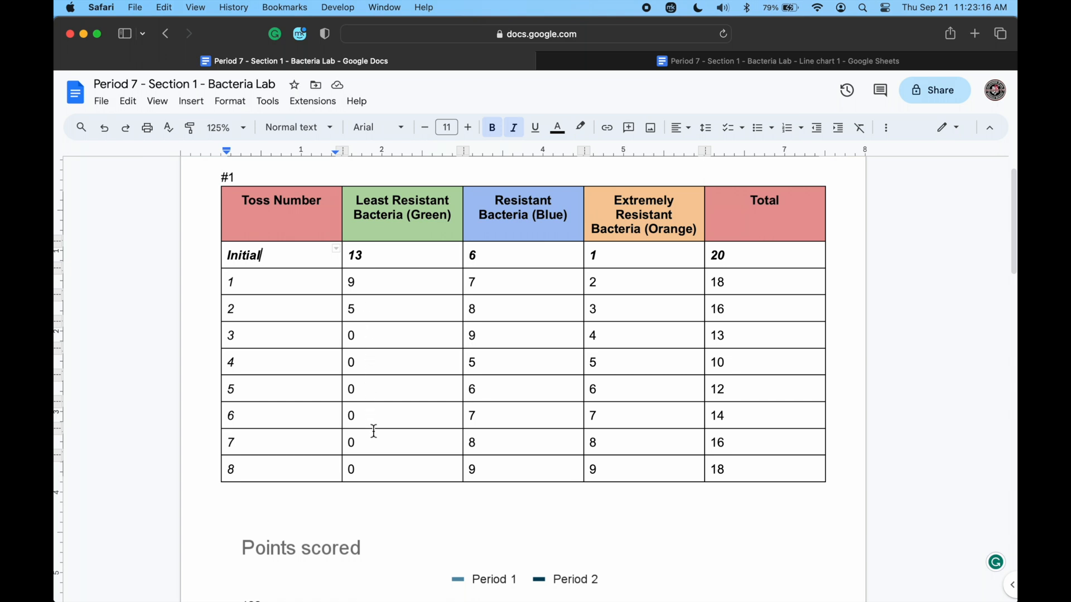
click(636, 65)
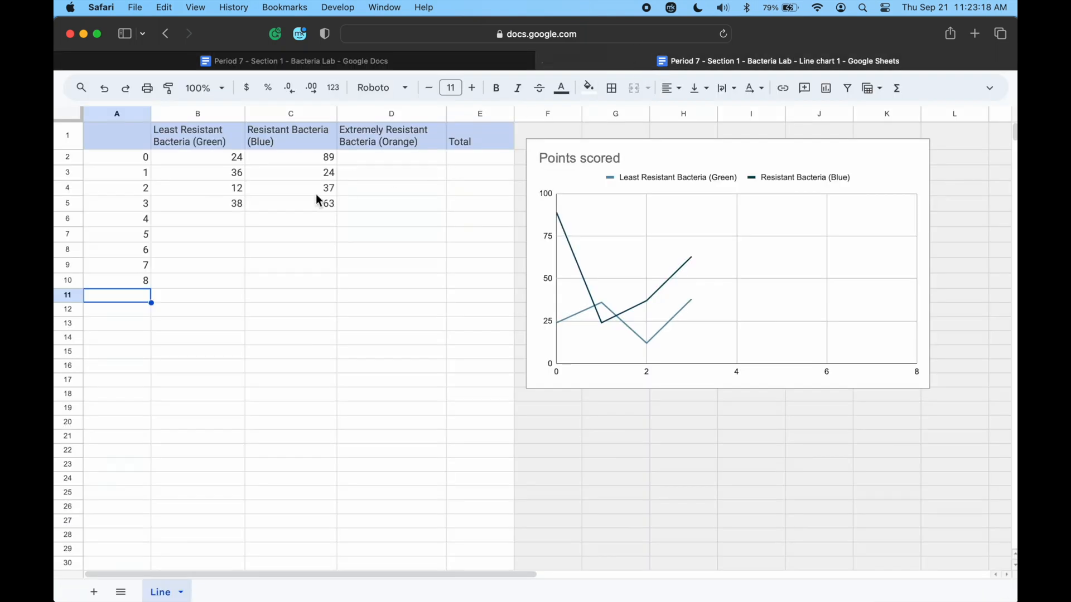
click(205, 162)
text(13)
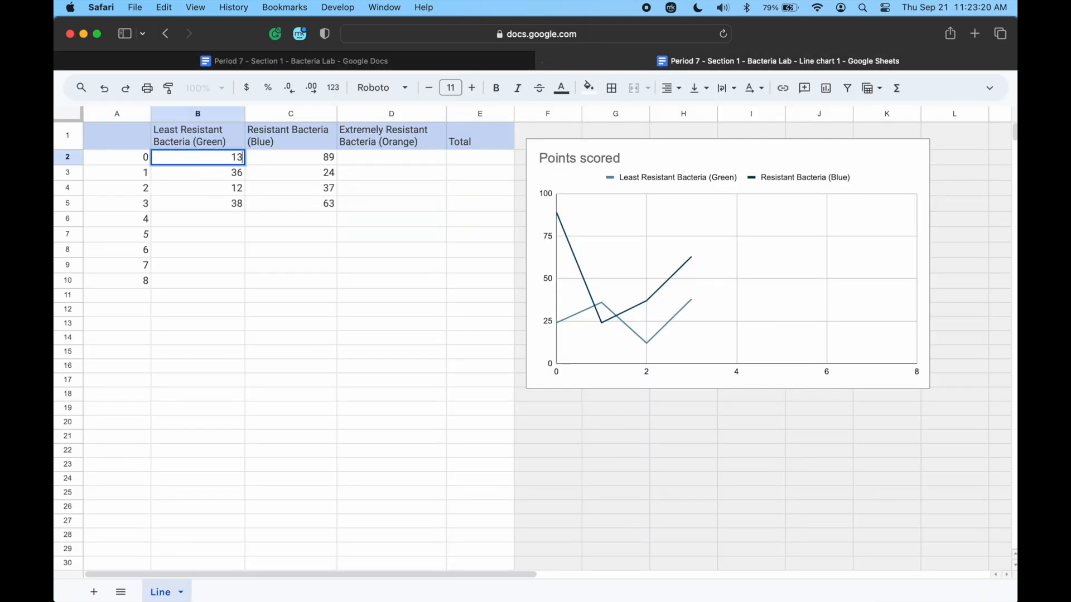
key(Return)
text(9)
key(Return)
text(5)
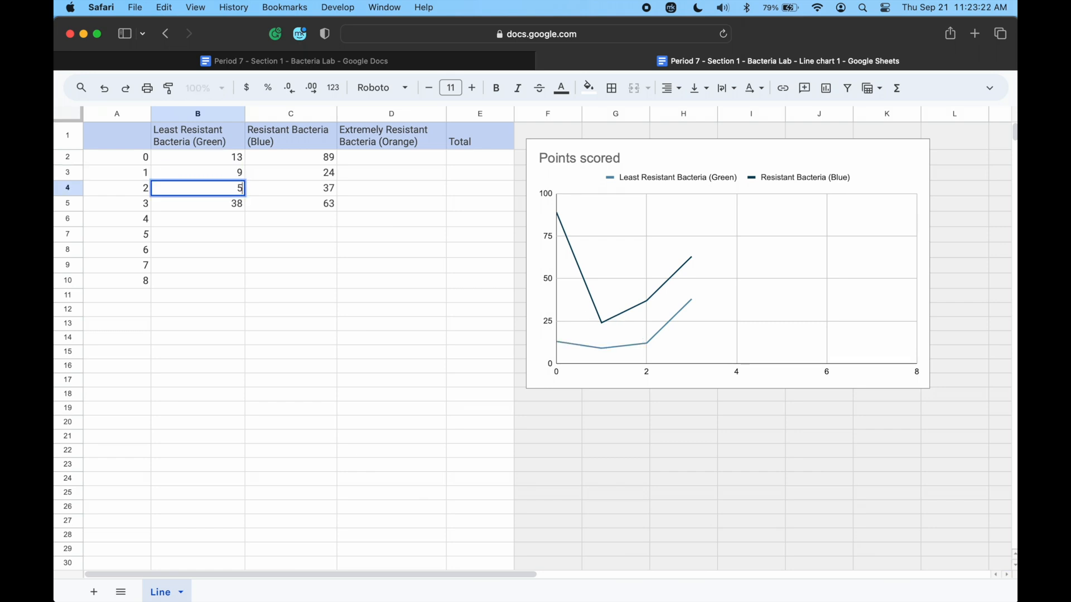
key(Return)
Enter 0 in each cell from B5 to B10 for tosses 3 to 8 of the Least Resistant Bacteria.
text(0)
key(Return)
text(0)
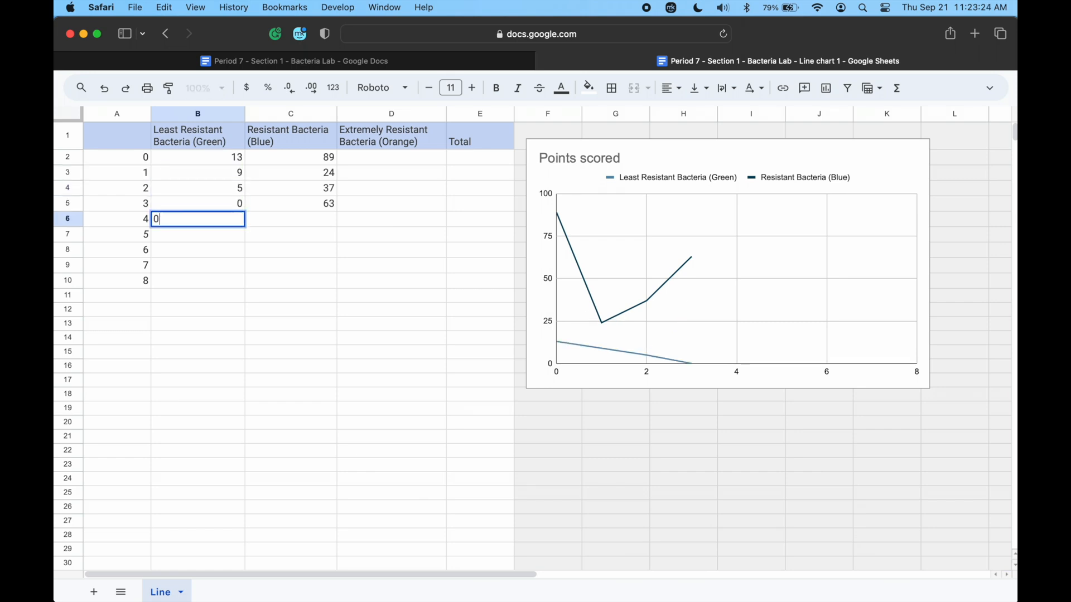
key(Return)
text(0)
key(Return)
text(0)
key(Return)
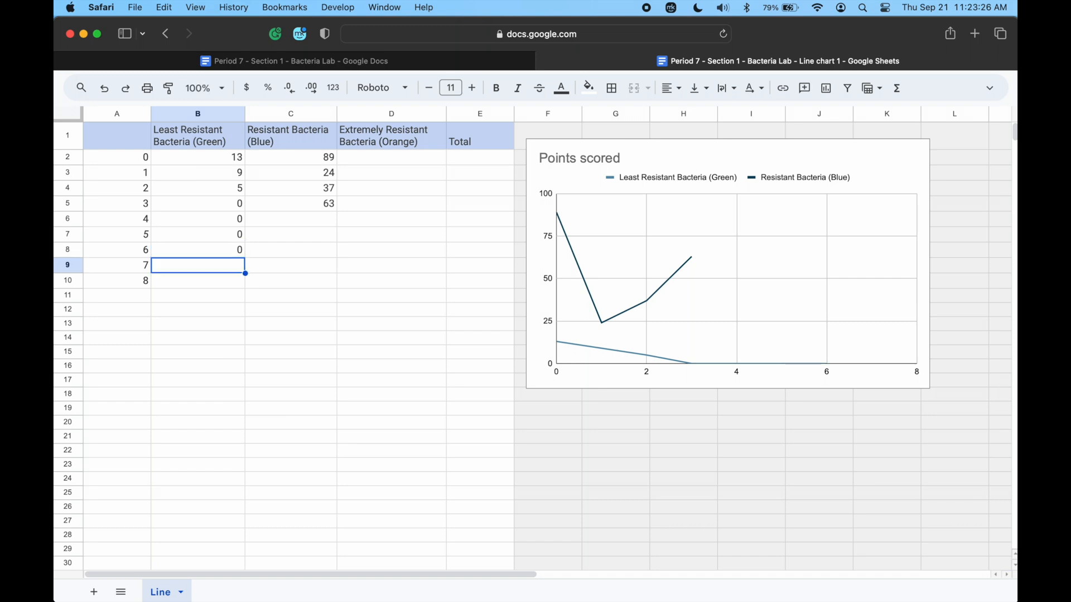
text(0)
key(Return)
text(0)
key(Return)
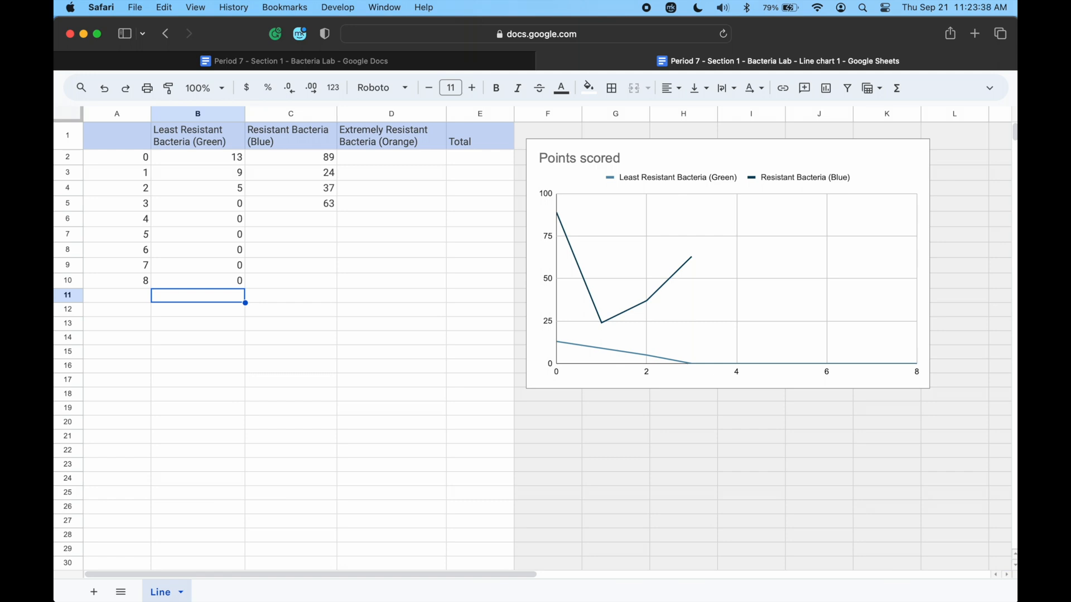
Check the Resistant Bacteria (Blue) column in the document's table and enter 6, 7, 8 and 9 in C2 to C5 of the sheet.
click(285, 61)
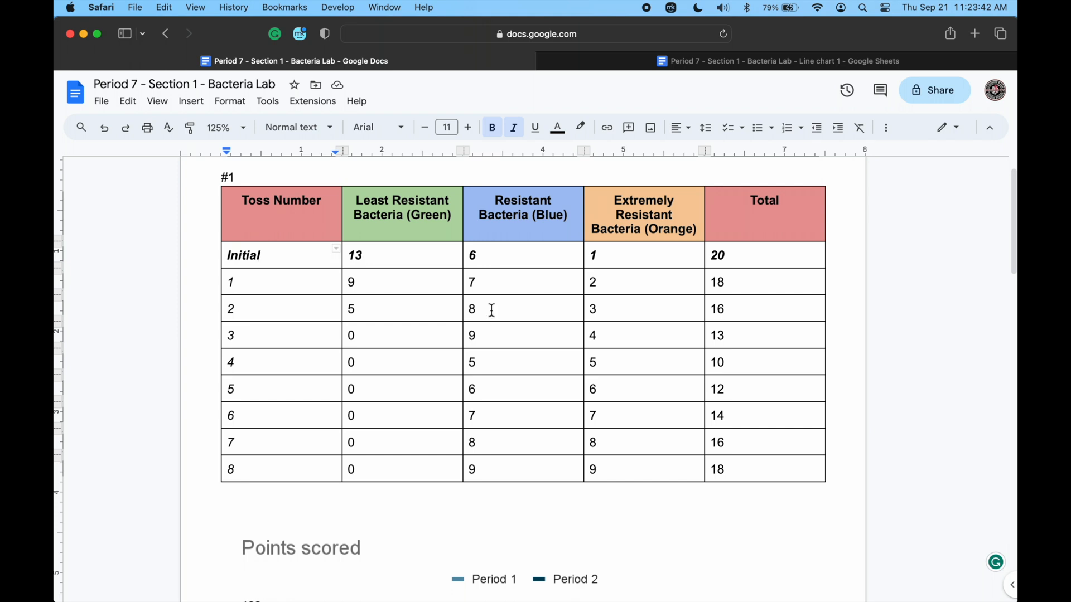
click(605, 61)
click(266, 159)
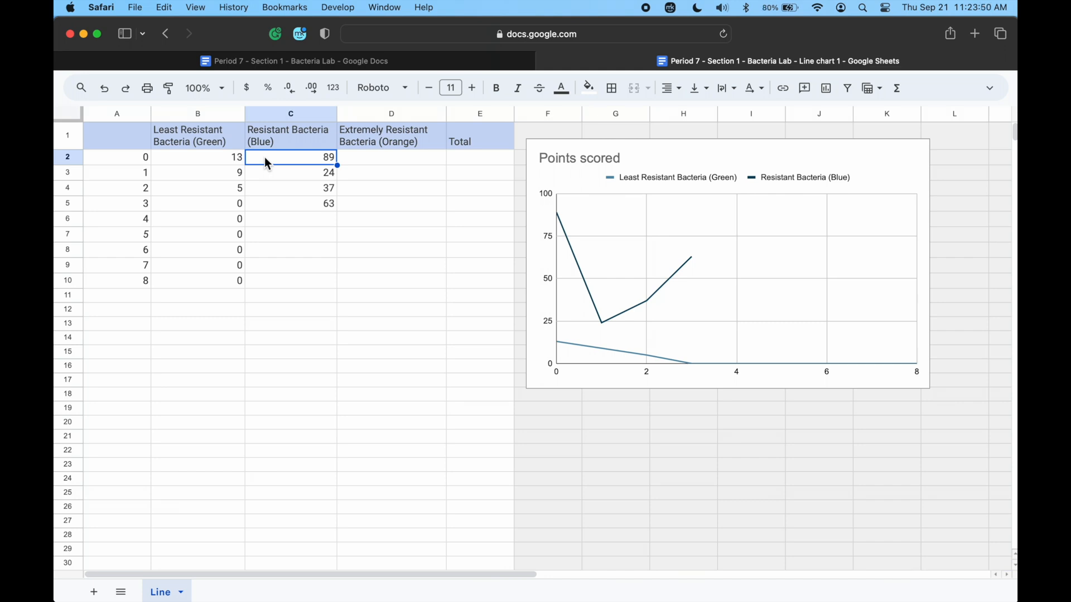
text(6)
key(Return)
text(7)
key(Return)
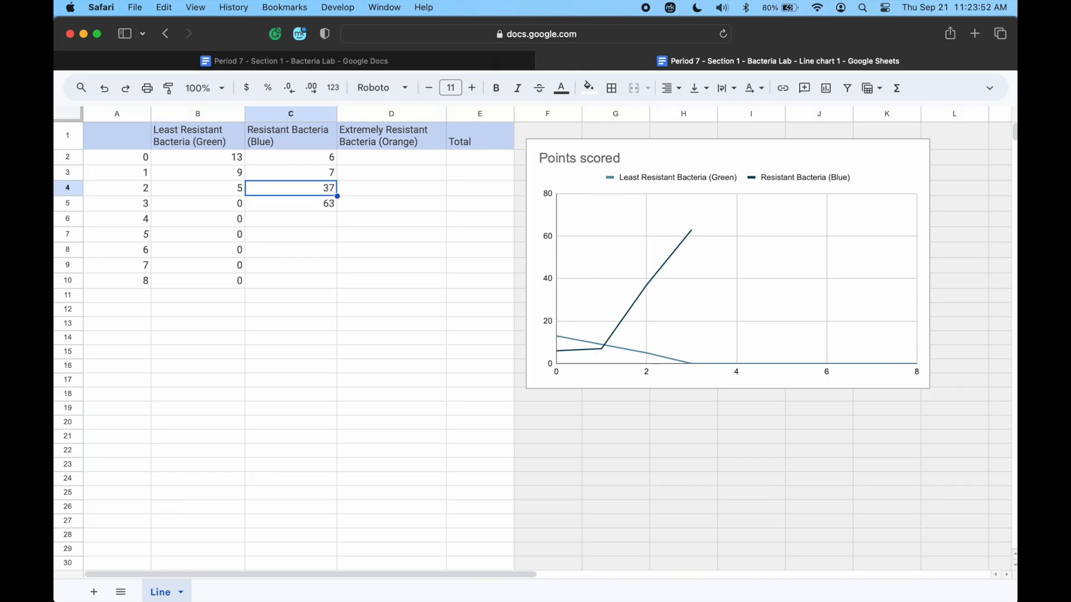
text(8)
key(Return)
text(9)
key(Return)
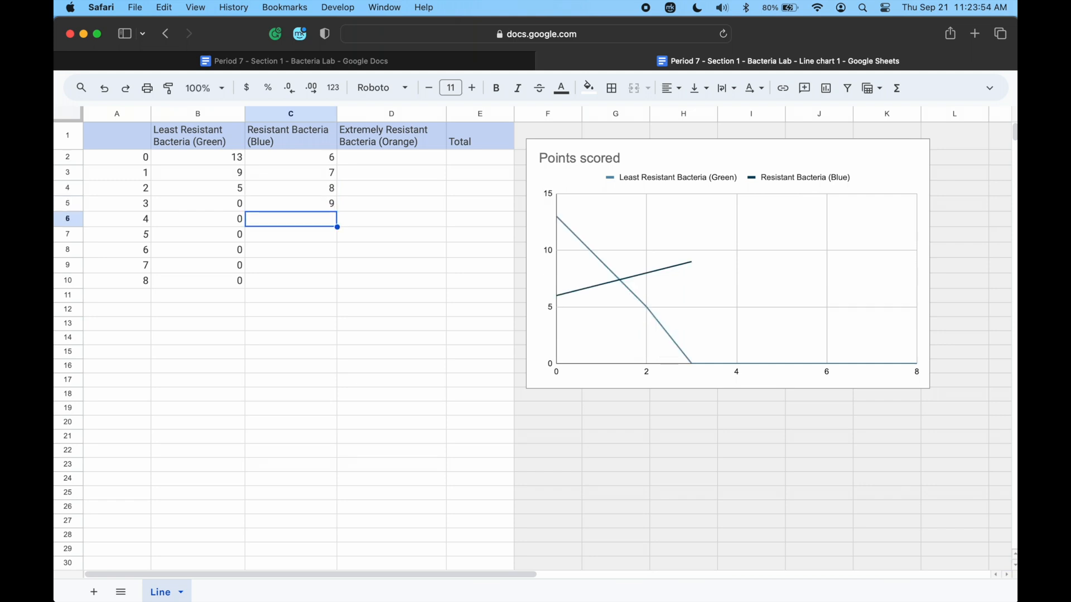
Complete the Resistant Bacteria (Blue) column by entering 5, 6, 7, 8 and 9 in C6 to C10.
text(5)
key(Return)
text(6)
key(Return)
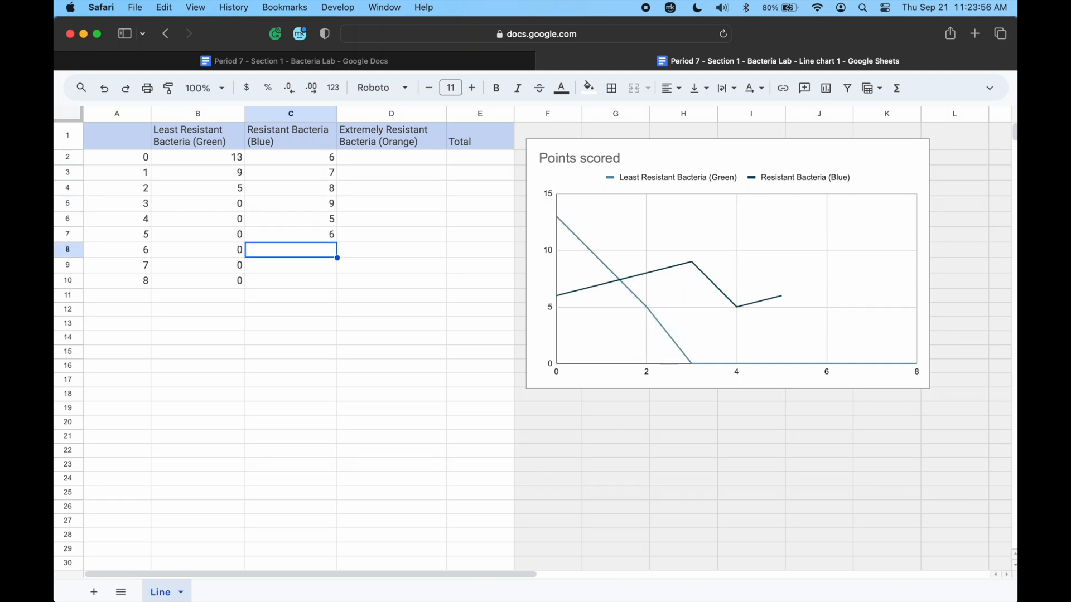
text(7)
key(Return)
text(8)
key(Return)
text(9)
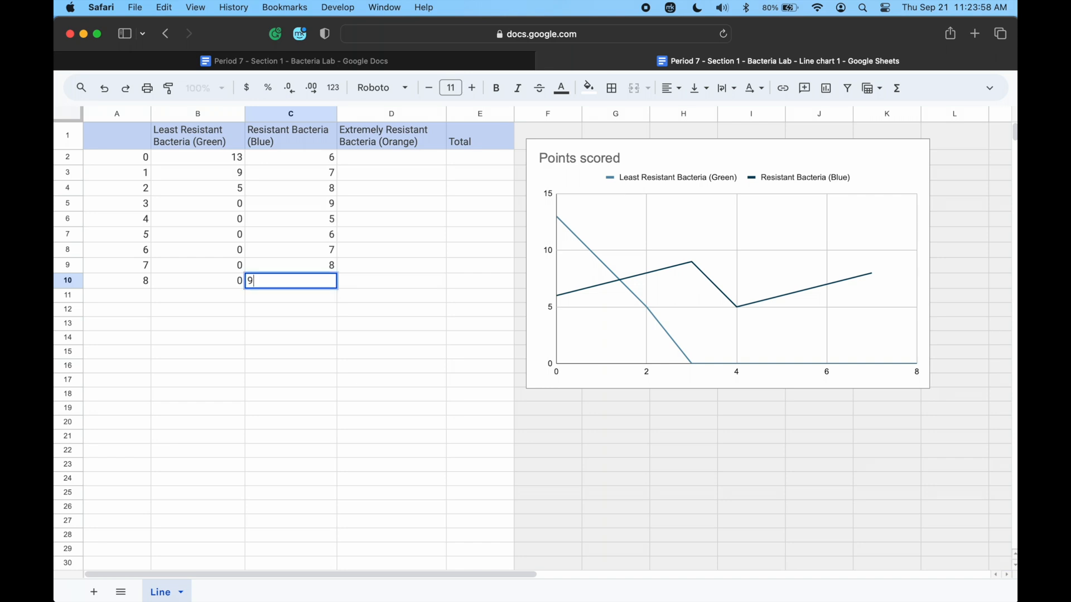
key(Return)
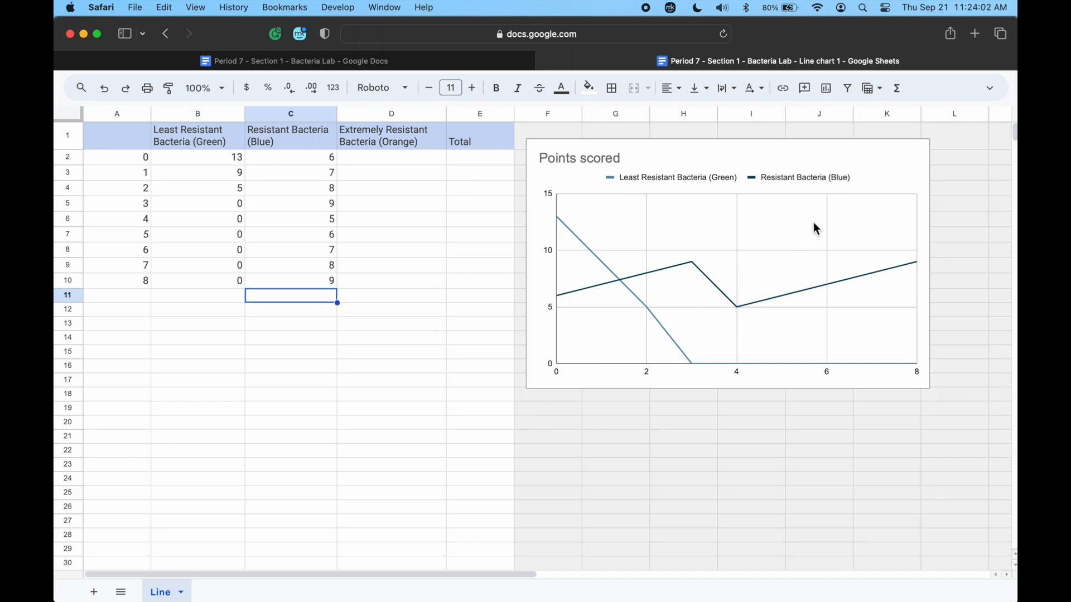
Check the Extremely Resistant Bacteria column in the document's table and enter 1, 2 and 3 in D2 to D4 of the sheet.
click(443, 65)
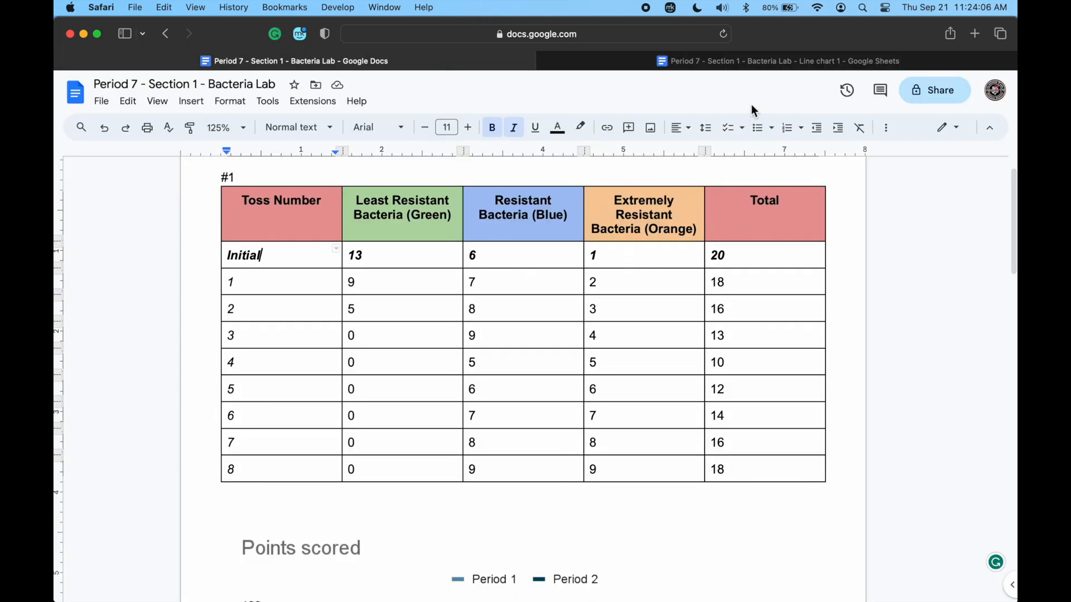
click(761, 62)
click(395, 160)
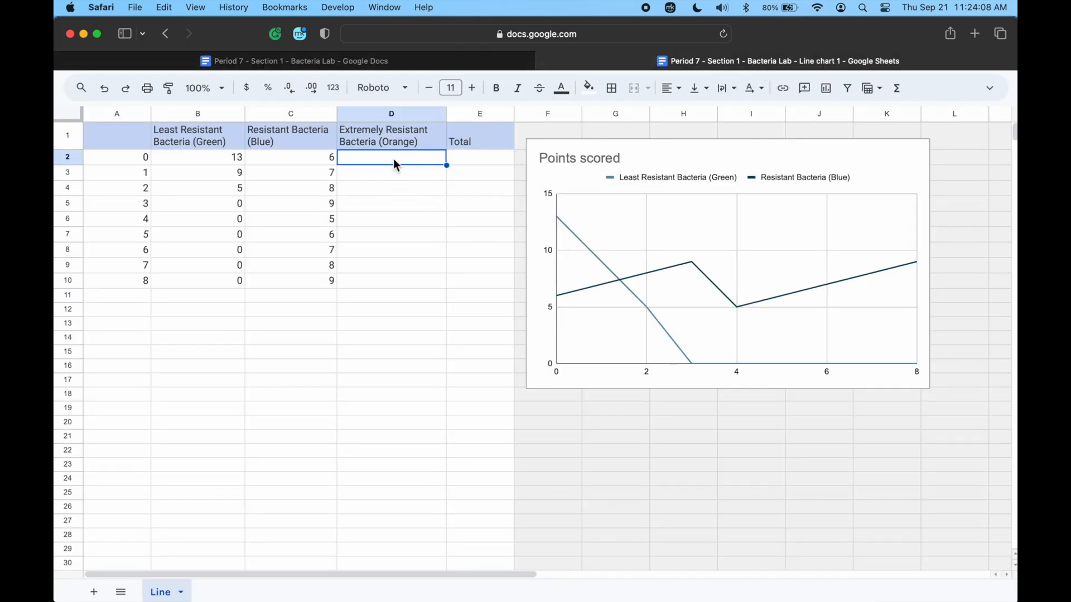
text(1)
key(Return)
text(2)
key(Return)
text(3)
key(Return)
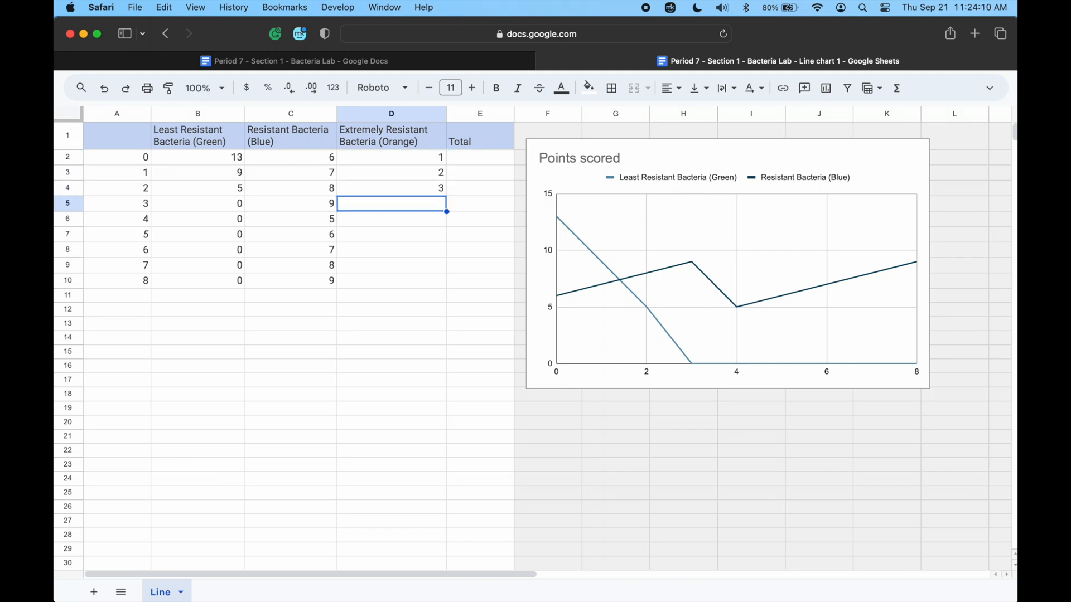
Complete the Extremely Resistant Bacteria (Orange) column by entering 4, 5, 6, 7, 8 and 9 in D5 to D10.
text(4)
key(Return)
text(5)
key(Return)
text(6)
key(Return)
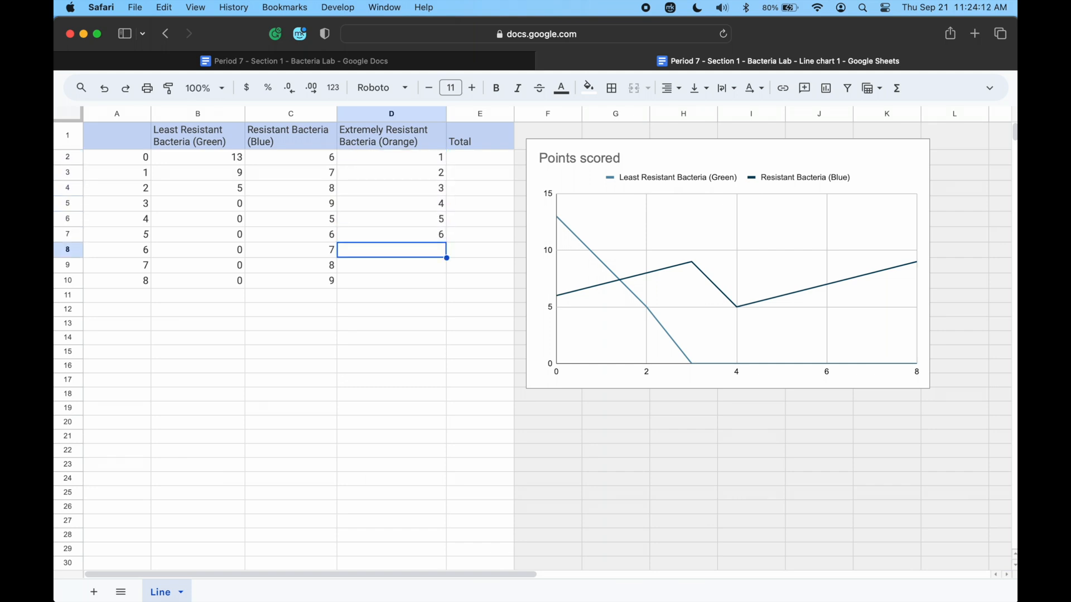
text(7)
key(Return)
text(8)
key(Return)
text(9)
key(Return)
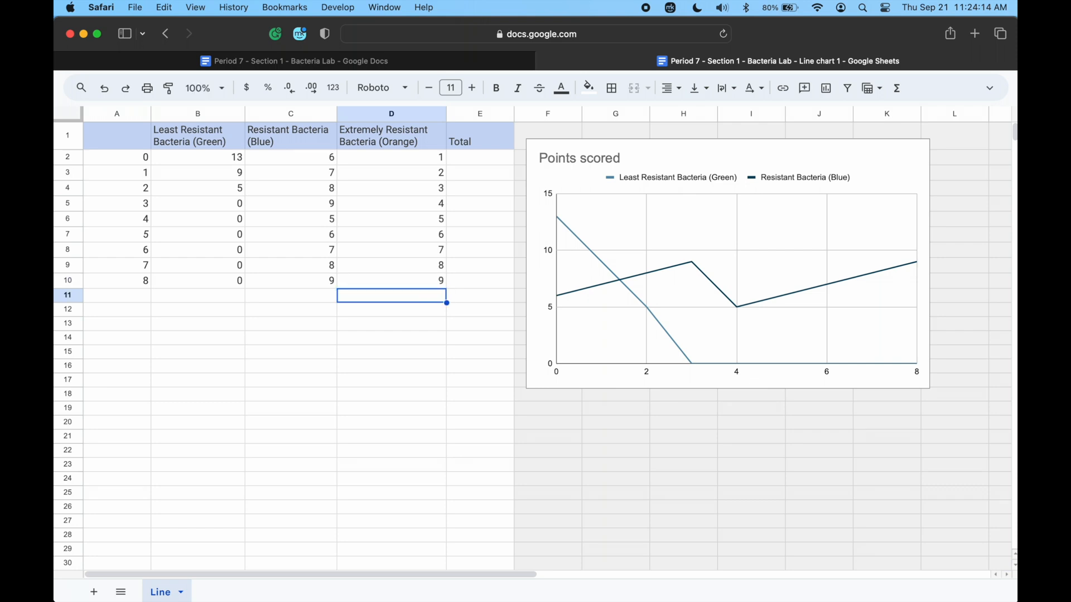
Check the Total column in the document's table and enter 20, 18, 16 and 13 in E2 to E5 of the sheet.
click(402, 62)
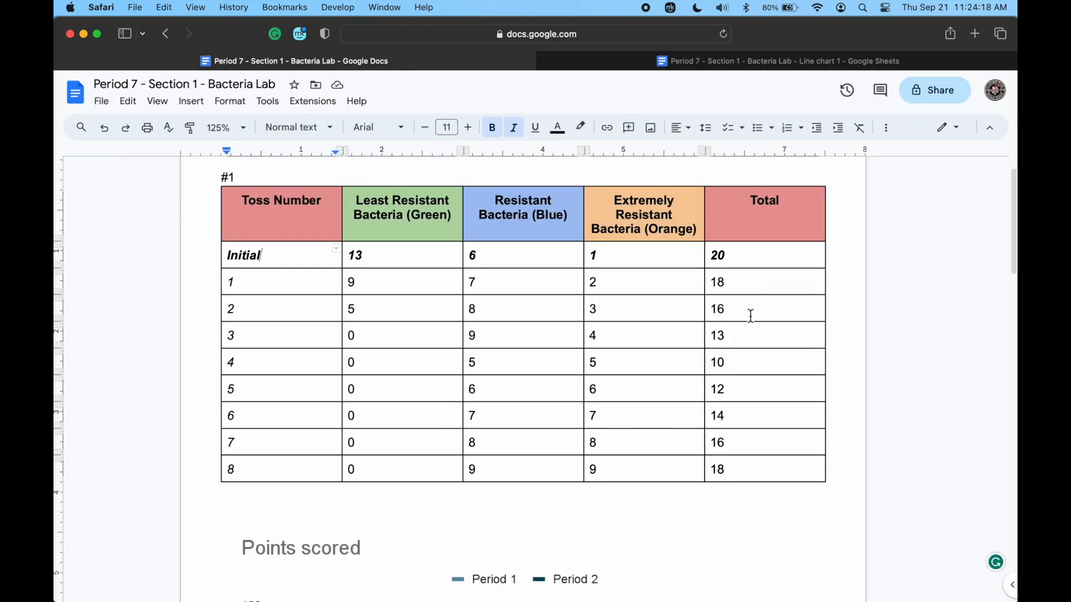
click(777, 61)
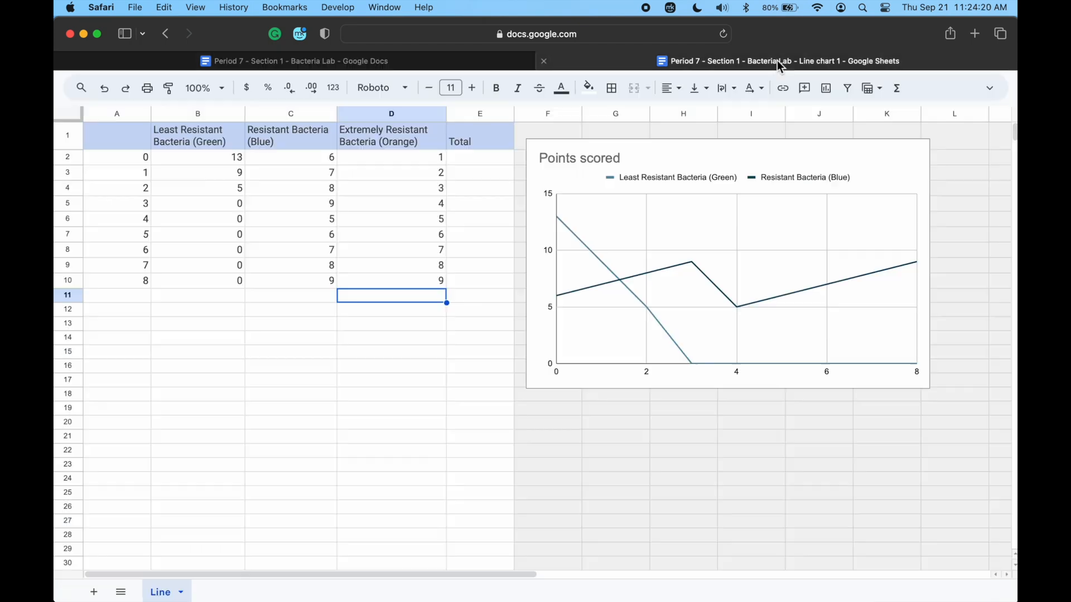
click(483, 160)
text(20)
key(Return)
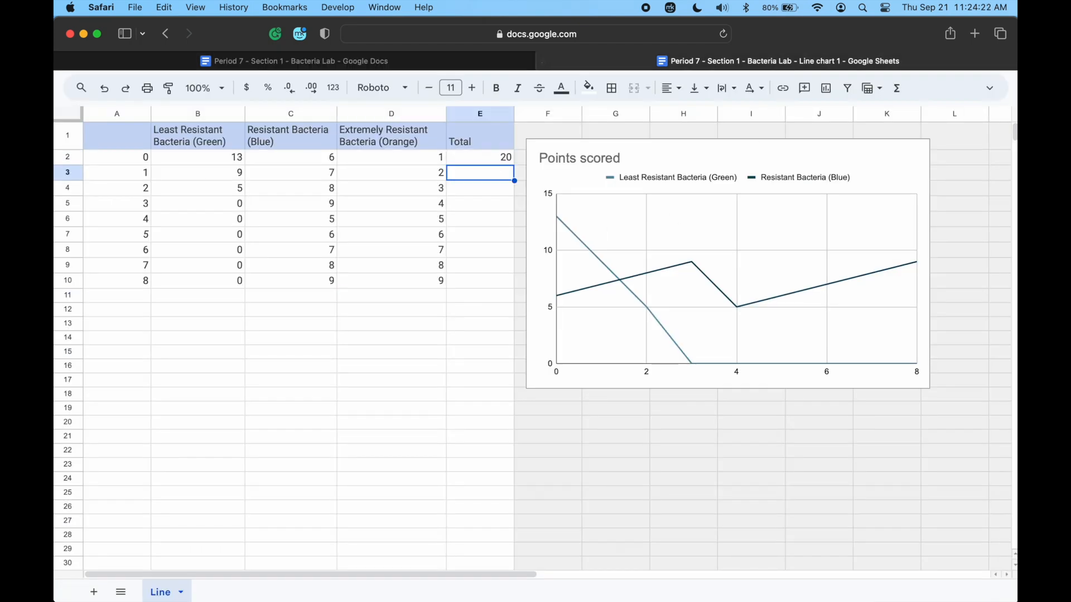
text(18)
key(Return)
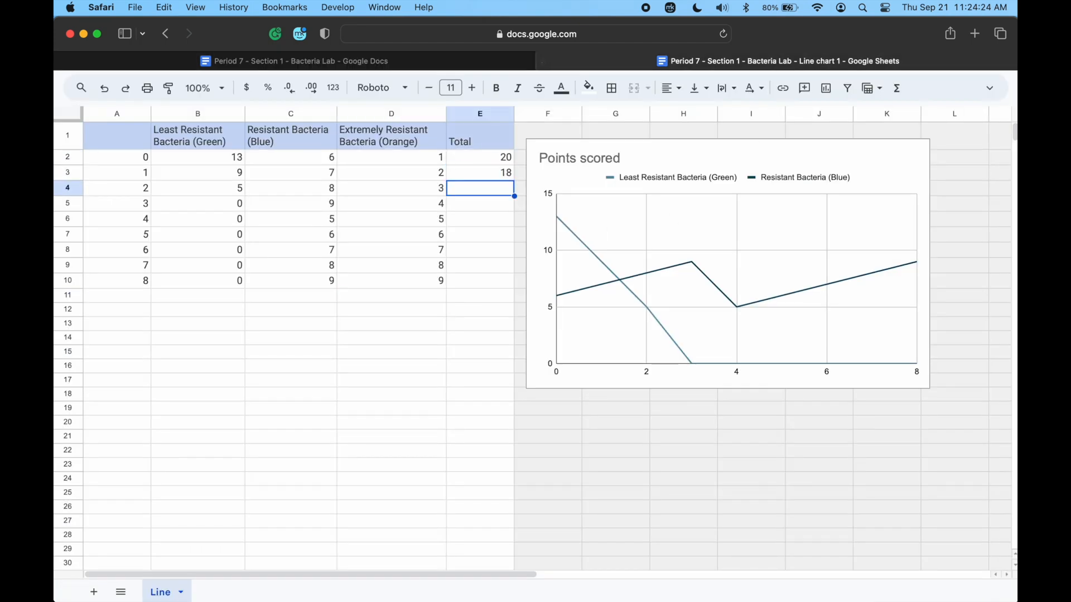
text(16)
key(Return)
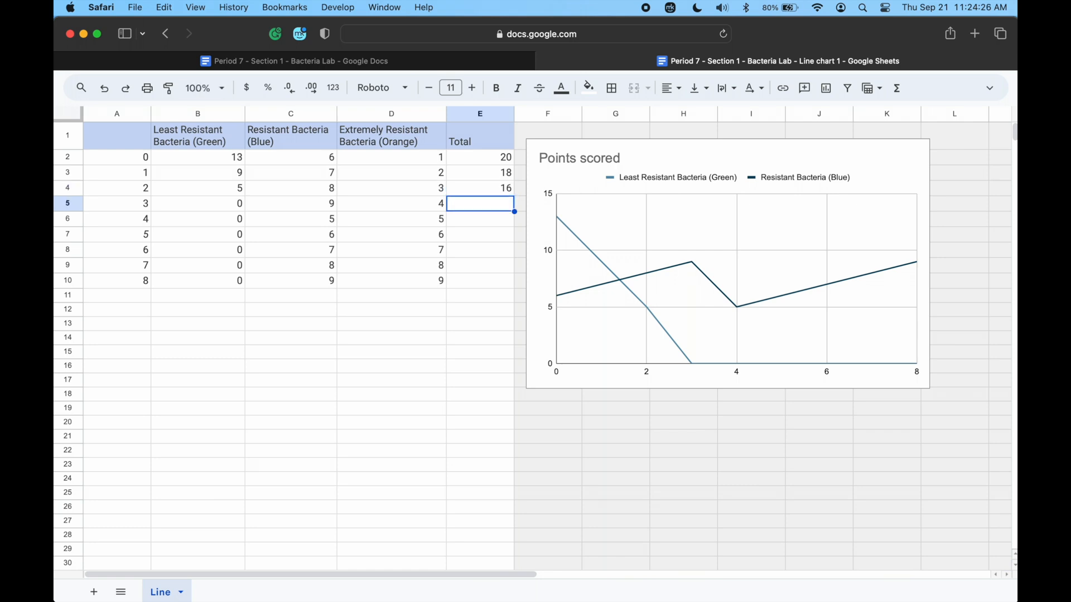
text(13)
key(Return)
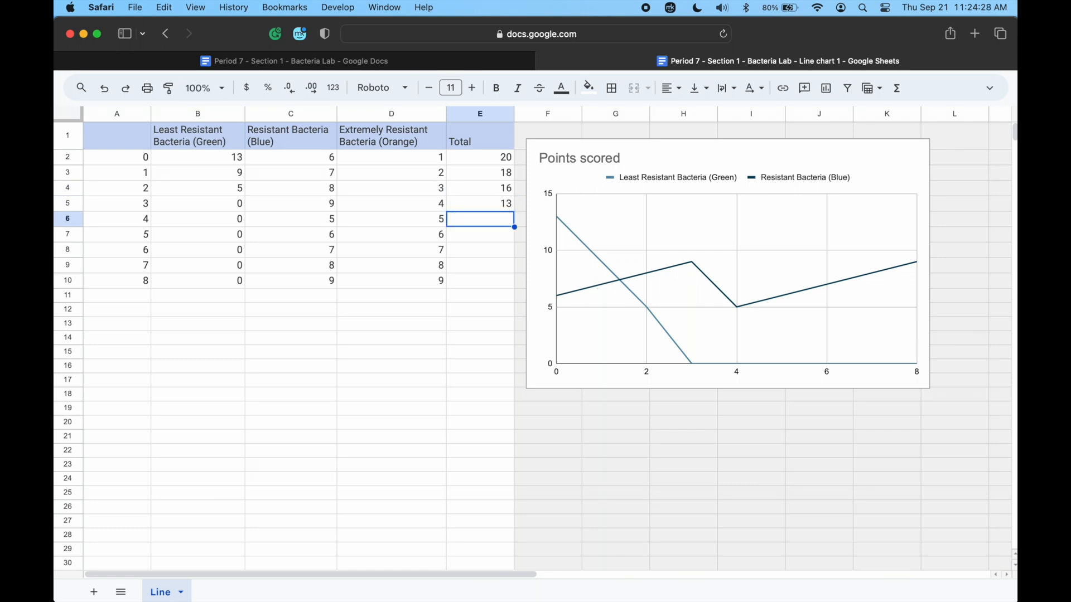
Complete the Total column by entering 10, 12, 14, 16 and 18 in E6 to E10.
text(10)
key(Return)
text(12)
key(Return)
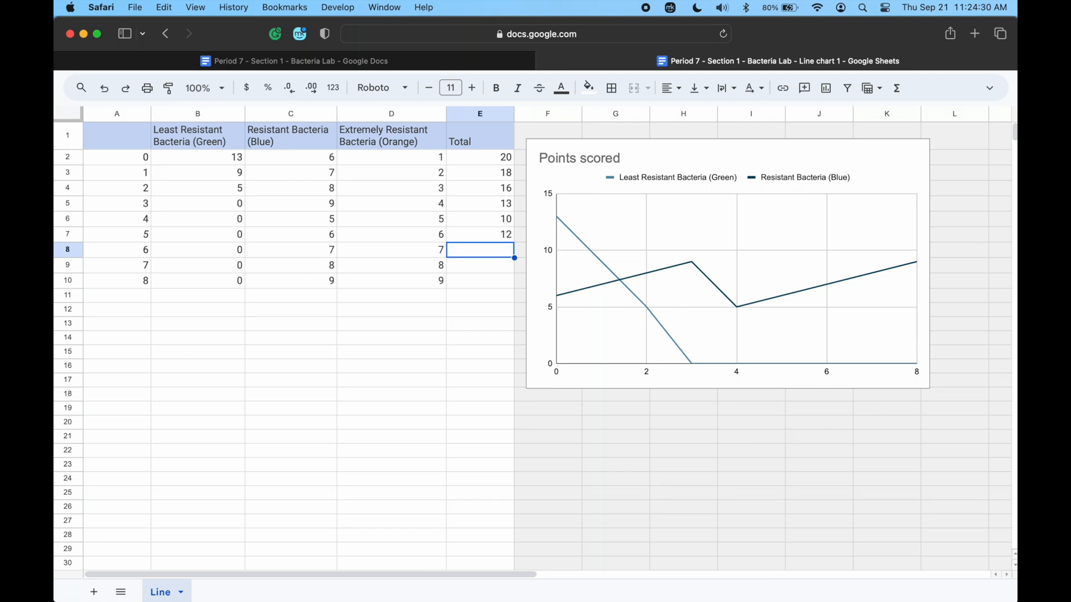
text(14)
key(Return)
text(1)
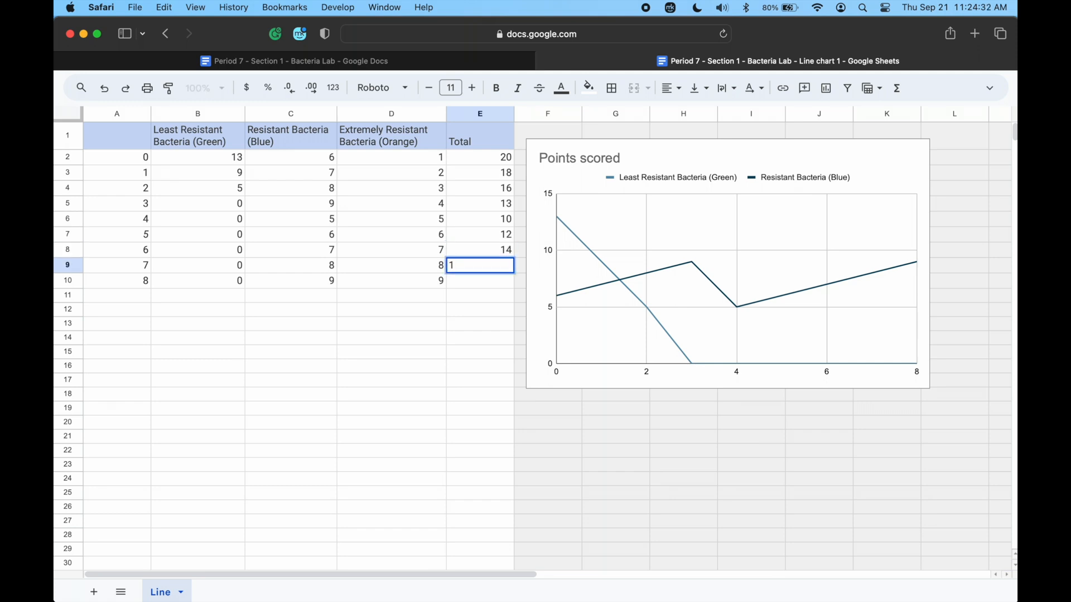
text(6)
key(Return)
text(18)
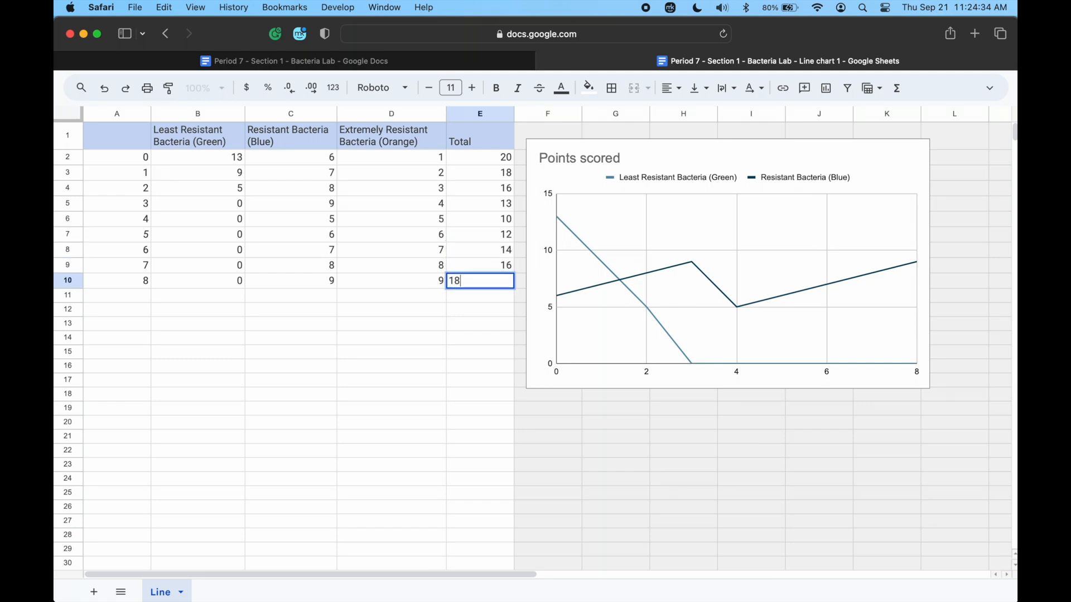
key(Return)
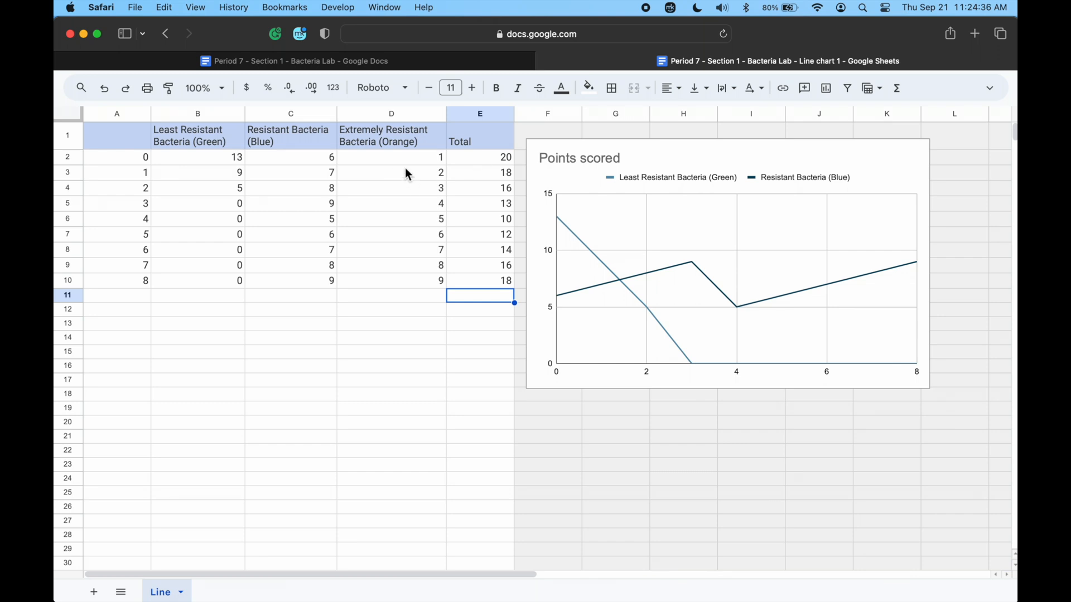
Move the Points scored chart over the data in columns A to E, just below the header row, and deselect it.
scroll(587, 188, down, 5)
scroll(520, 258, up, 5)
click(751, 162)
drag(750, 163, 321, 172)
click(608, 204)
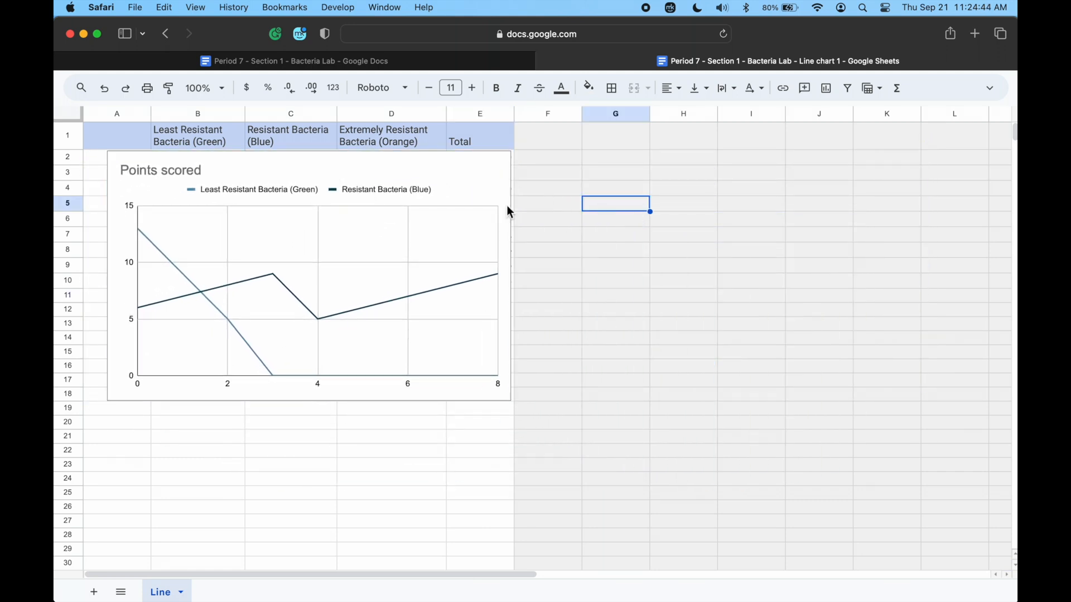
Select the Points scored chart, examine the actions available for it, and deselect it without choosing one.
click(461, 183)
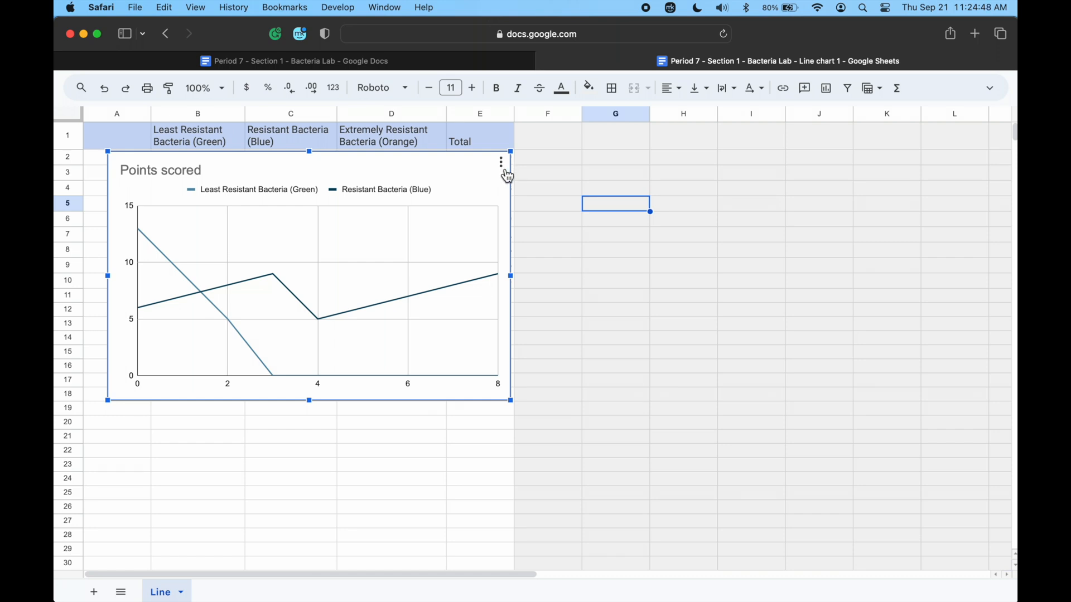
click(634, 194)
click(630, 225)
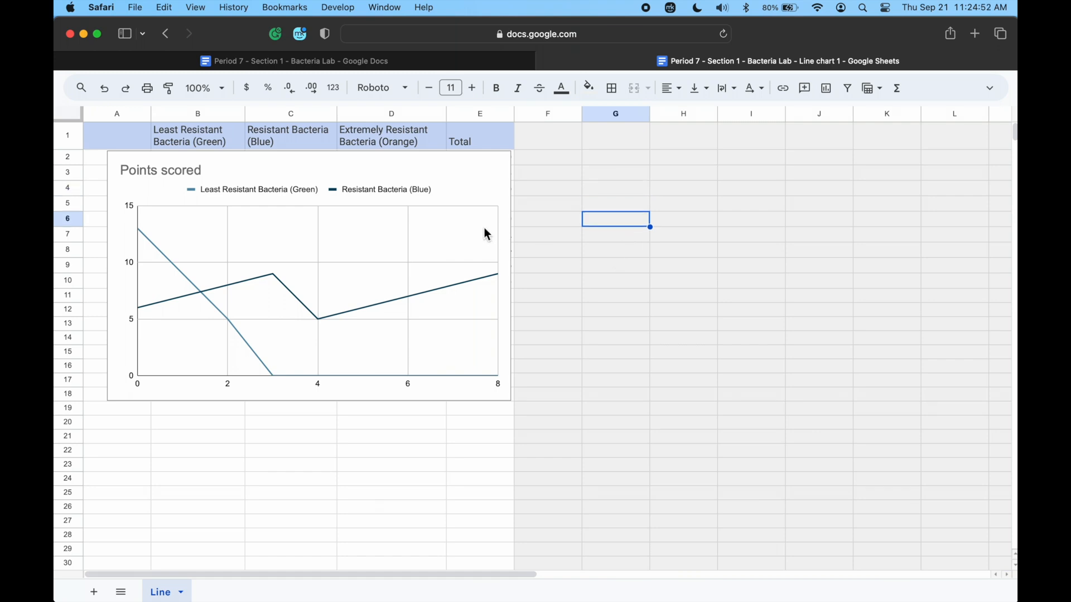
click(488, 193)
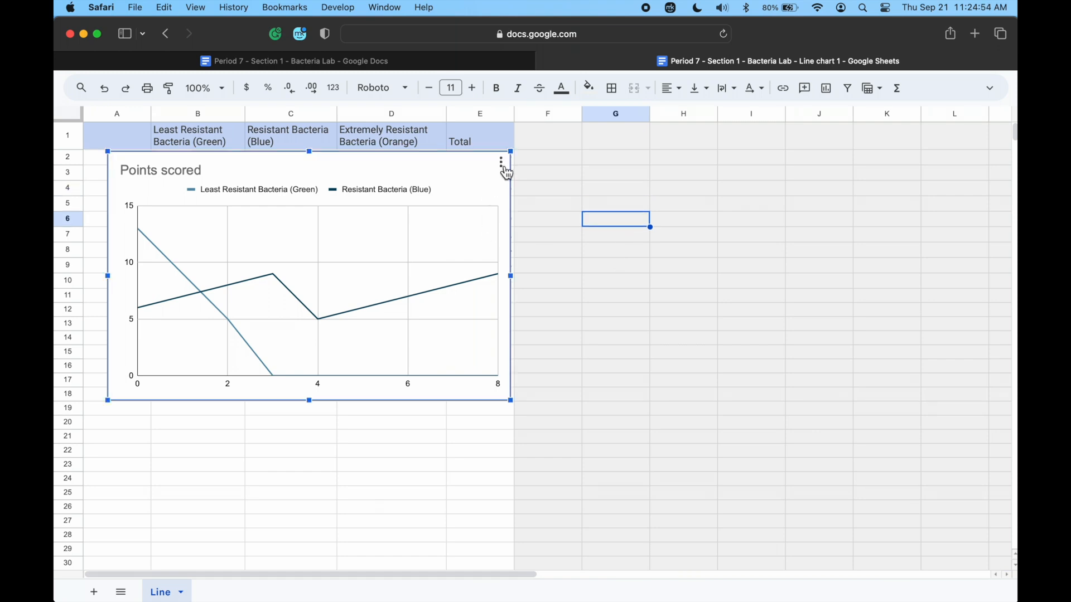
click(501, 162)
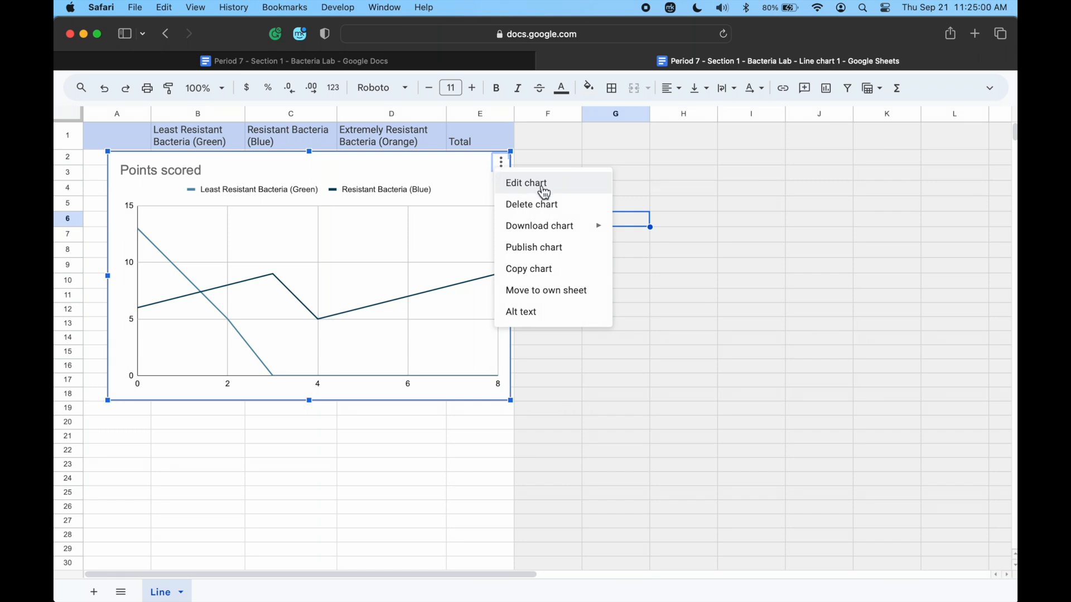
click(692, 146)
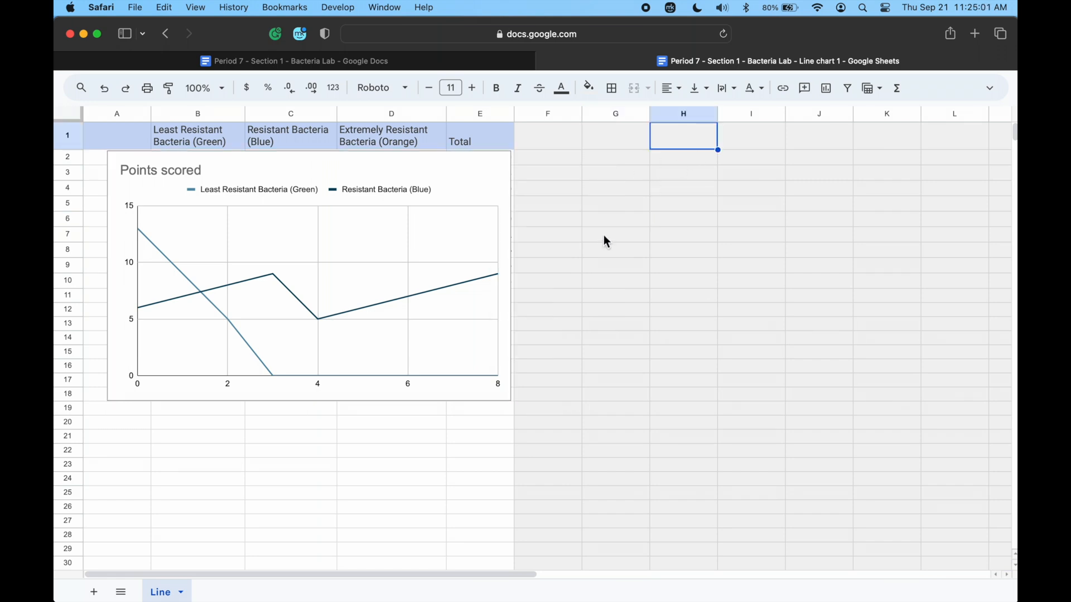
Open the Points scored chart for editing and add Extremely Resistant Bacteria (Orange) and Total as series.
double_click(460, 197)
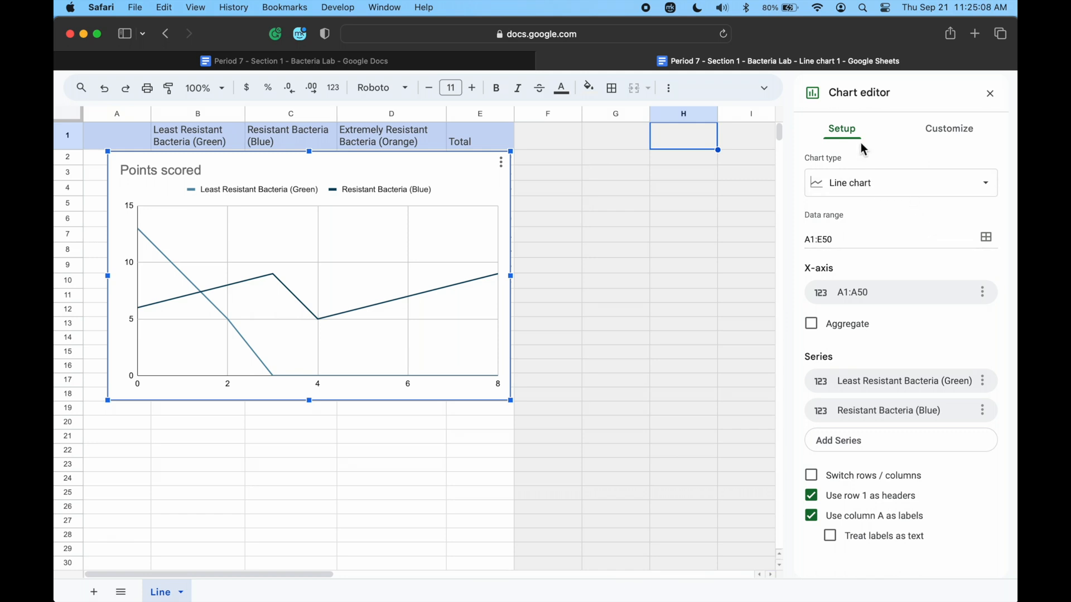
click(952, 135)
click(845, 136)
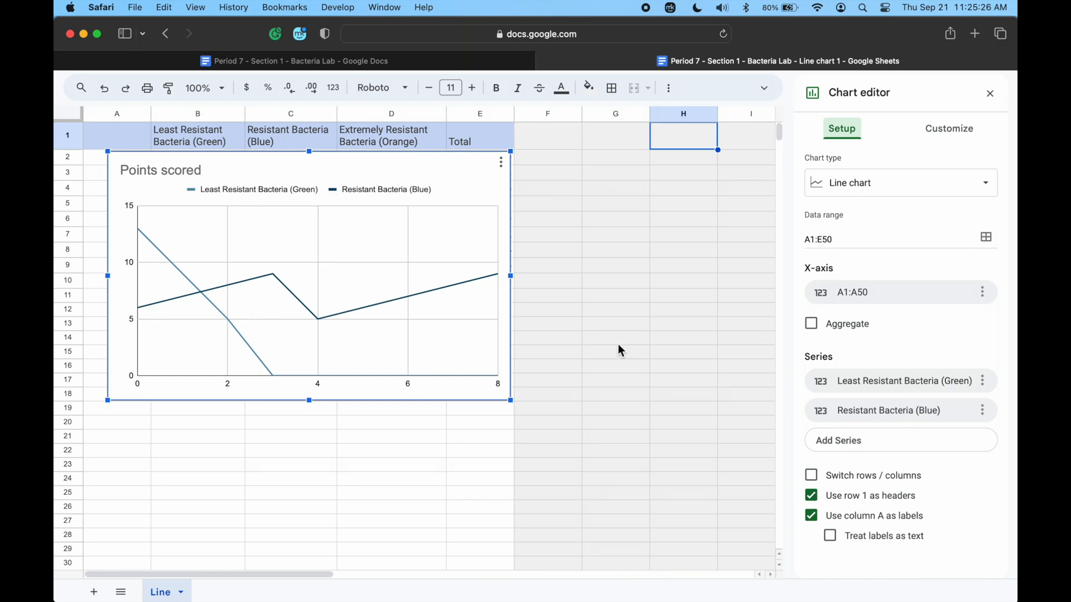
click(862, 450)
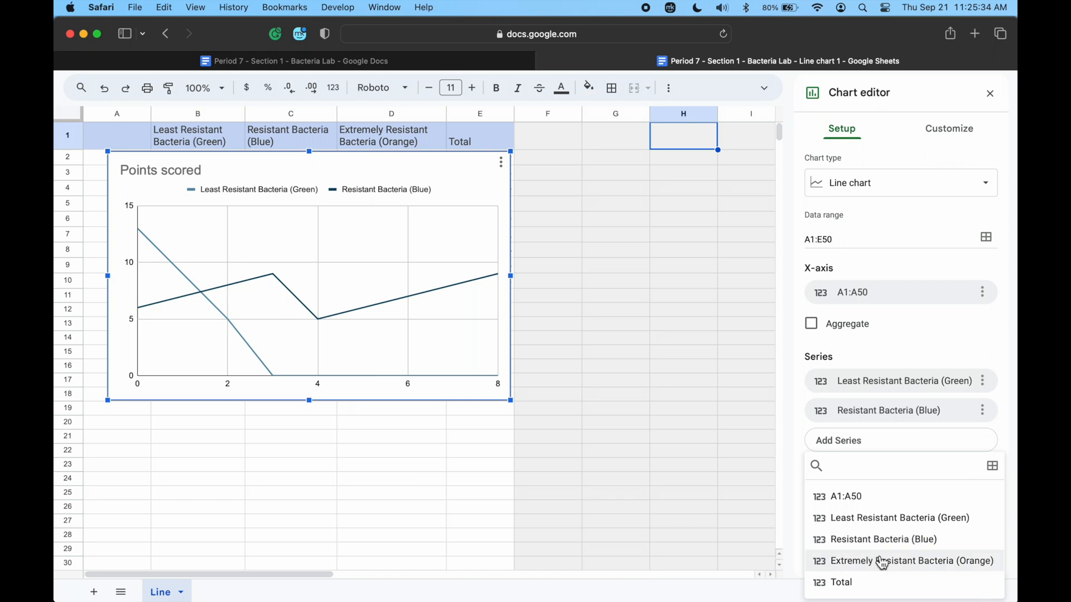
click(919, 561)
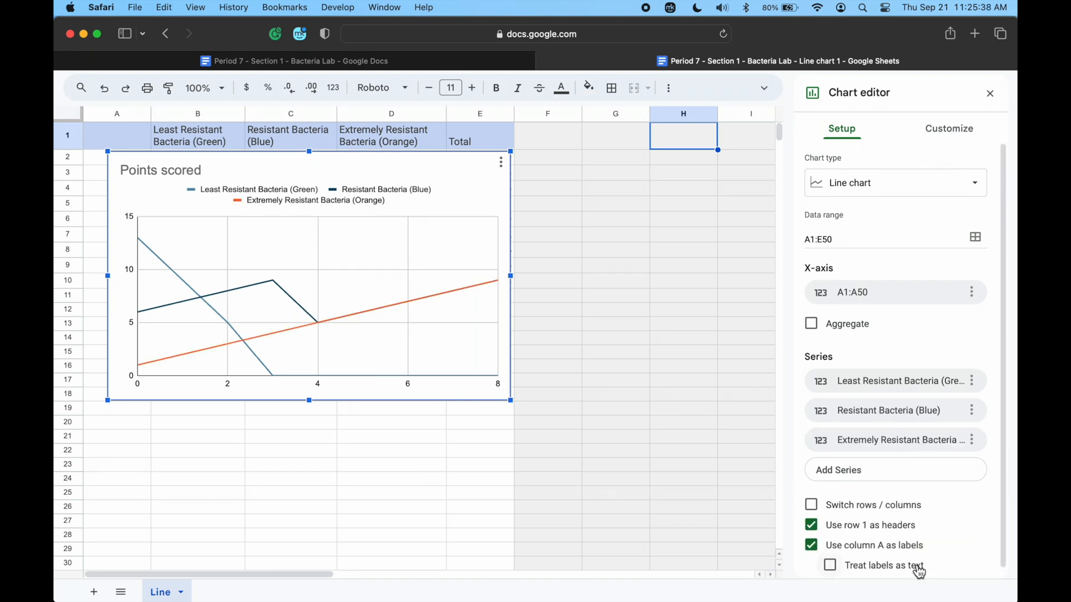
click(895, 478)
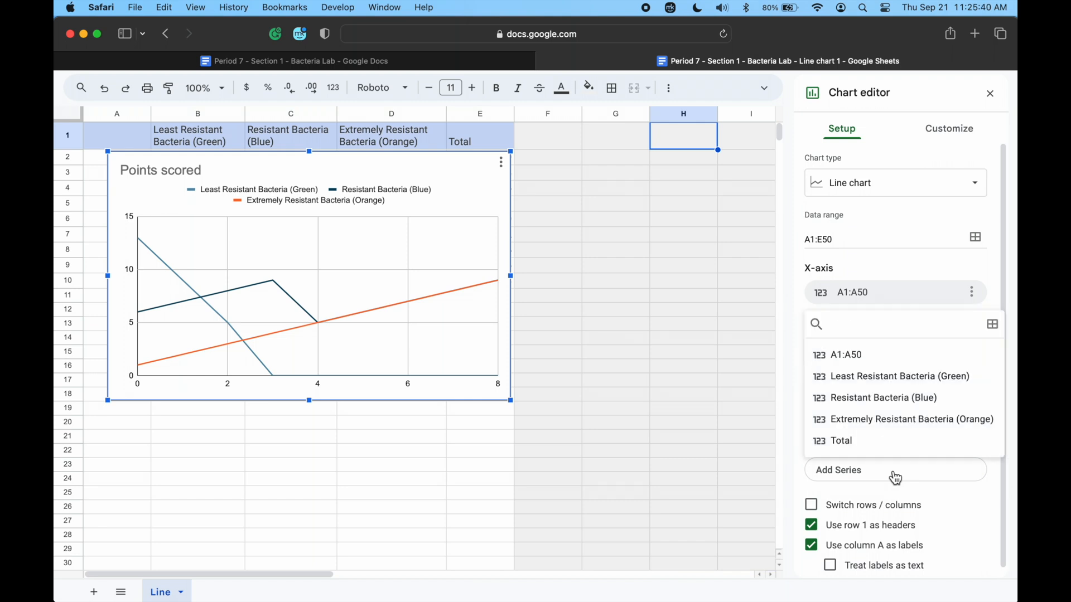
click(873, 445)
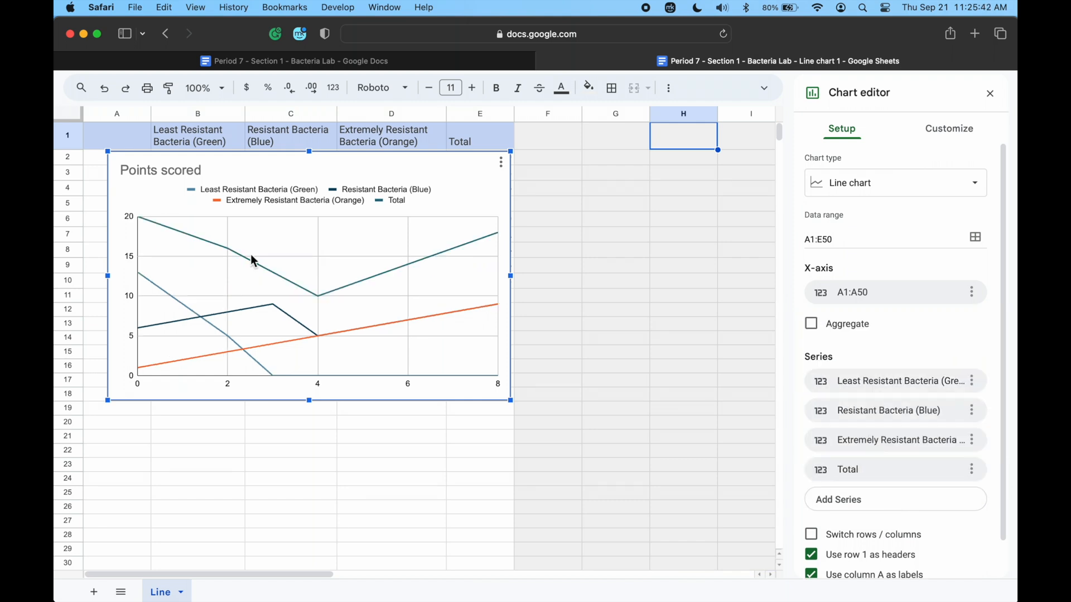
Move the chart below the data rows and change its title to "Number of Harmful Bacteria in Your Body".
drag(337, 176, 487, 327)
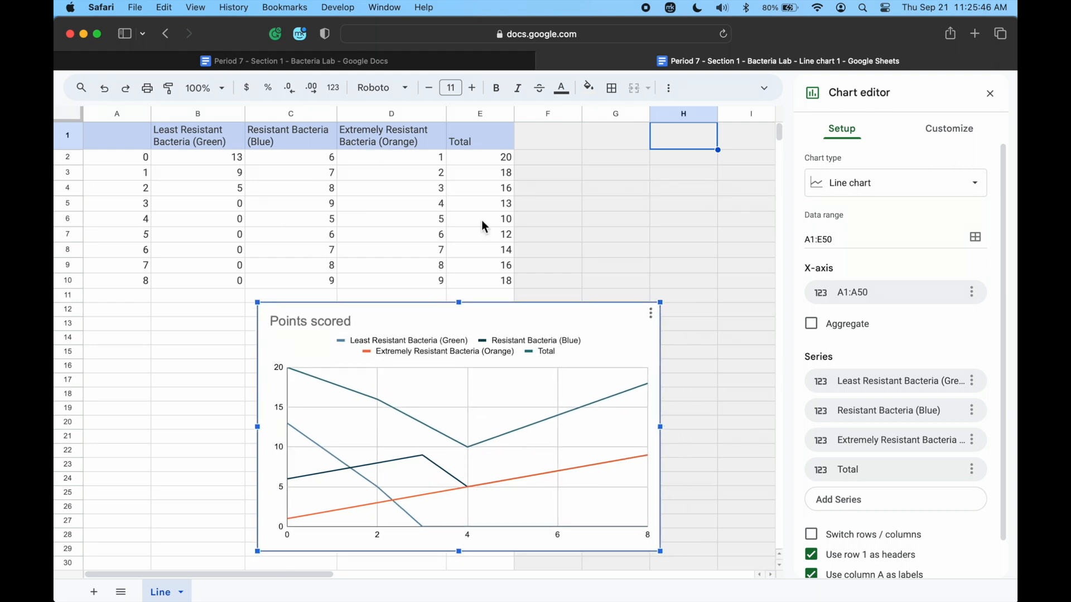
double_click(314, 326)
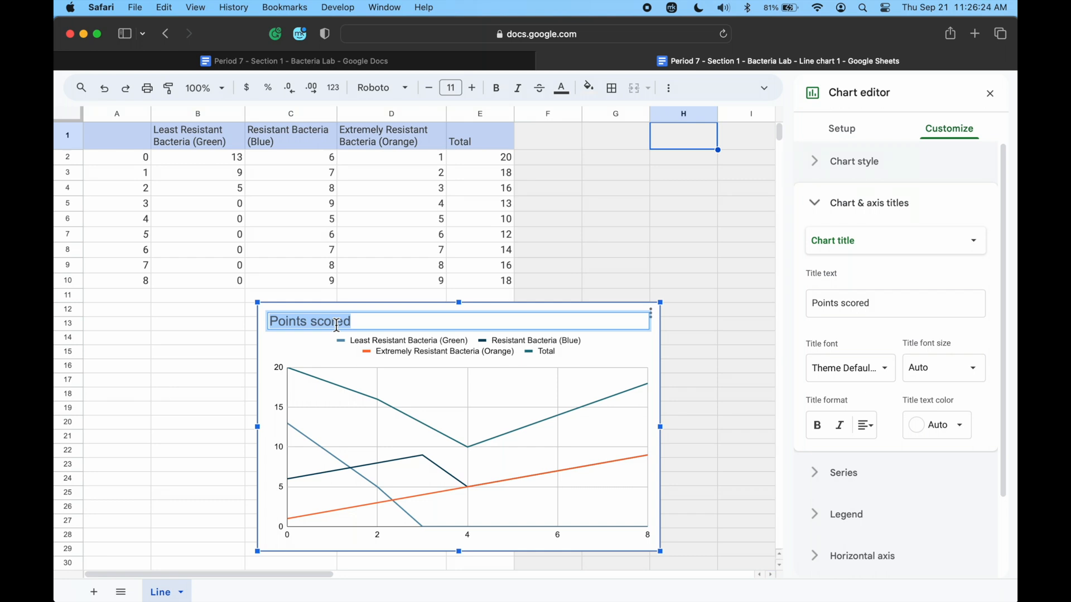
text(Numb)
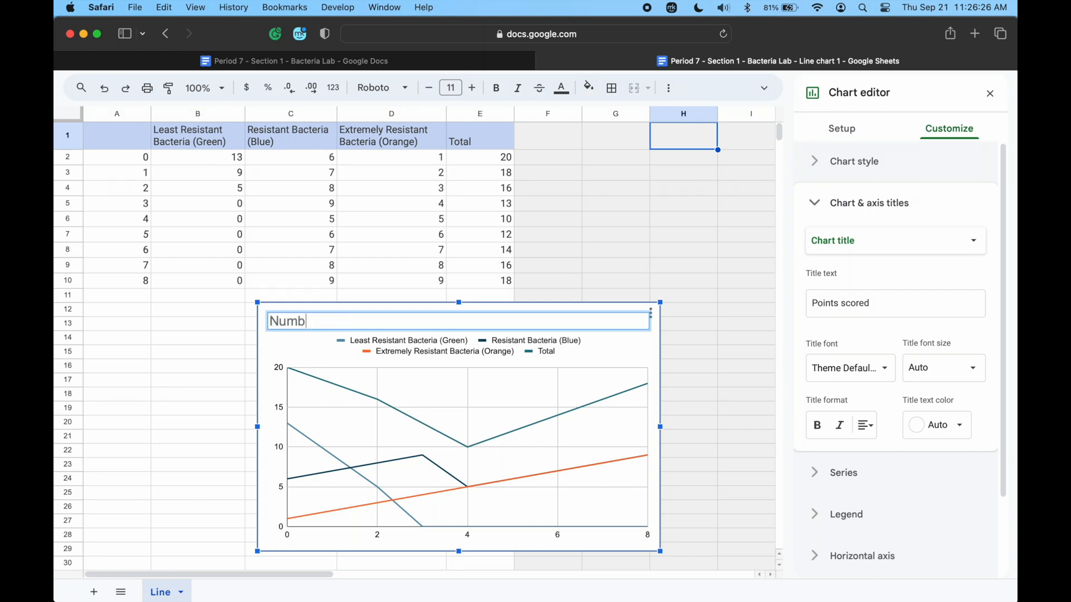
text(er of Harmful Bacteri)
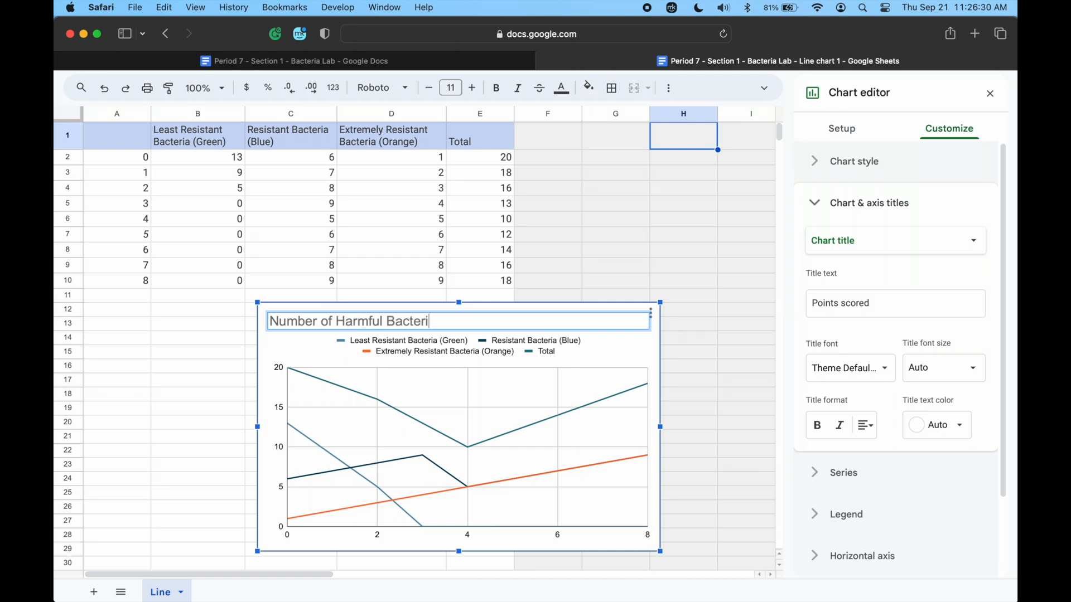
text(a in Your Body)
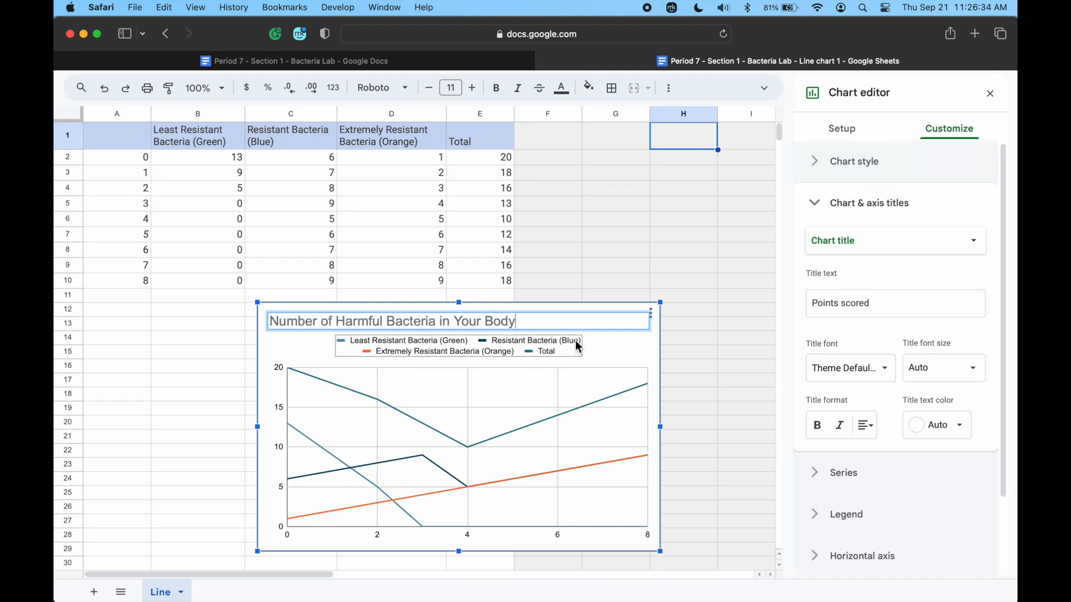
click(618, 351)
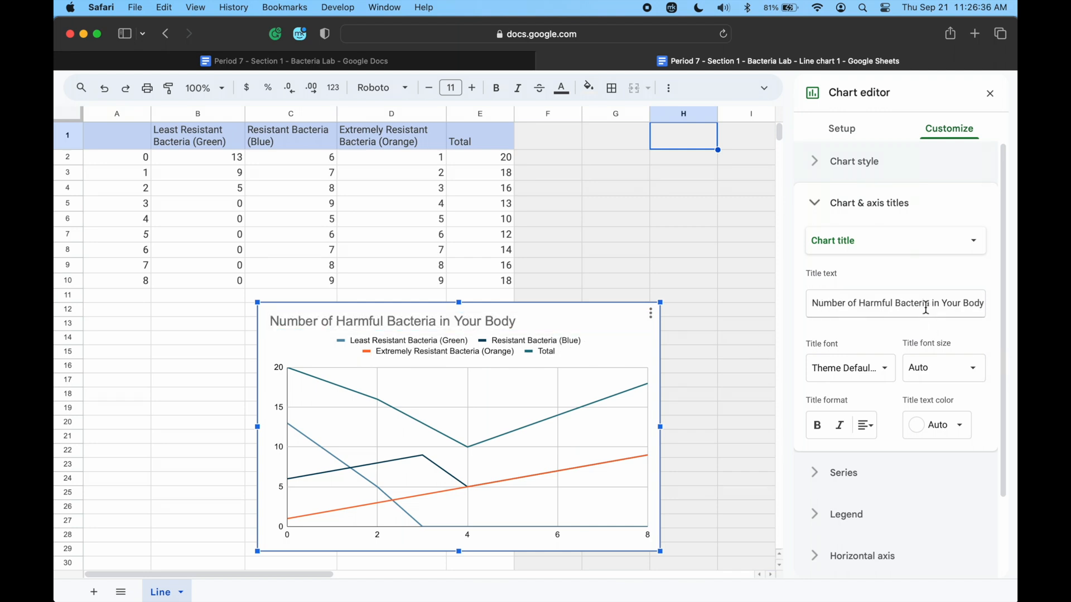
Format the chart title as bold, black and centred.
double_click(453, 320)
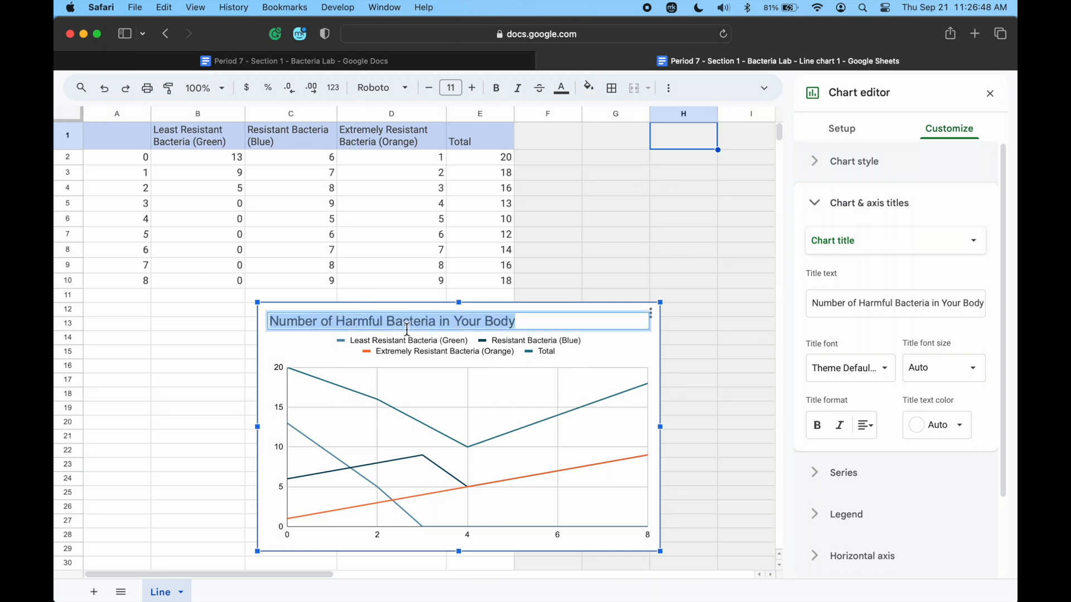
click(817, 426)
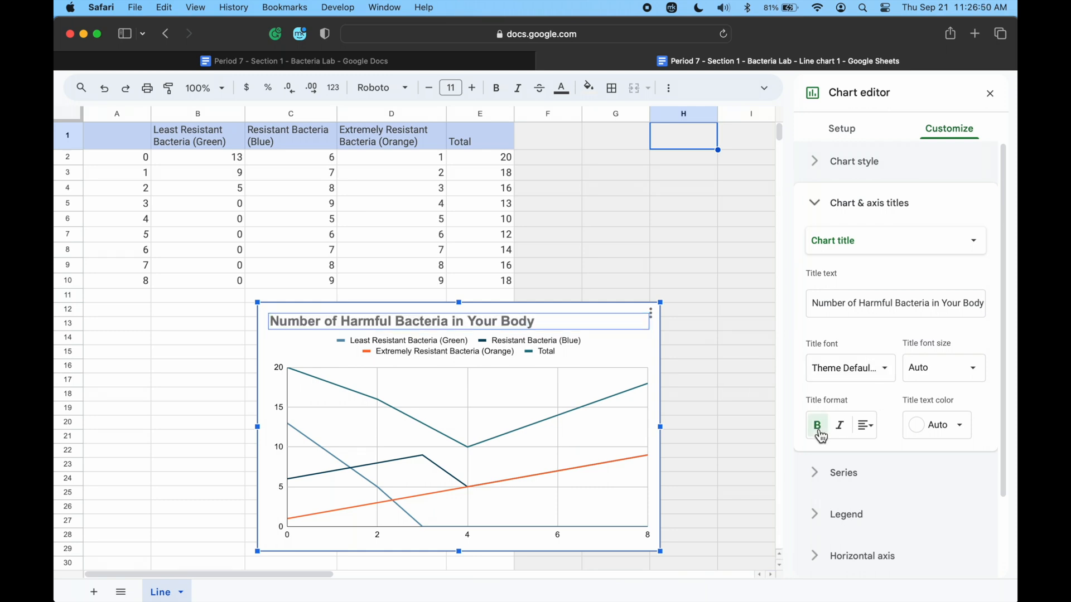
click(961, 426)
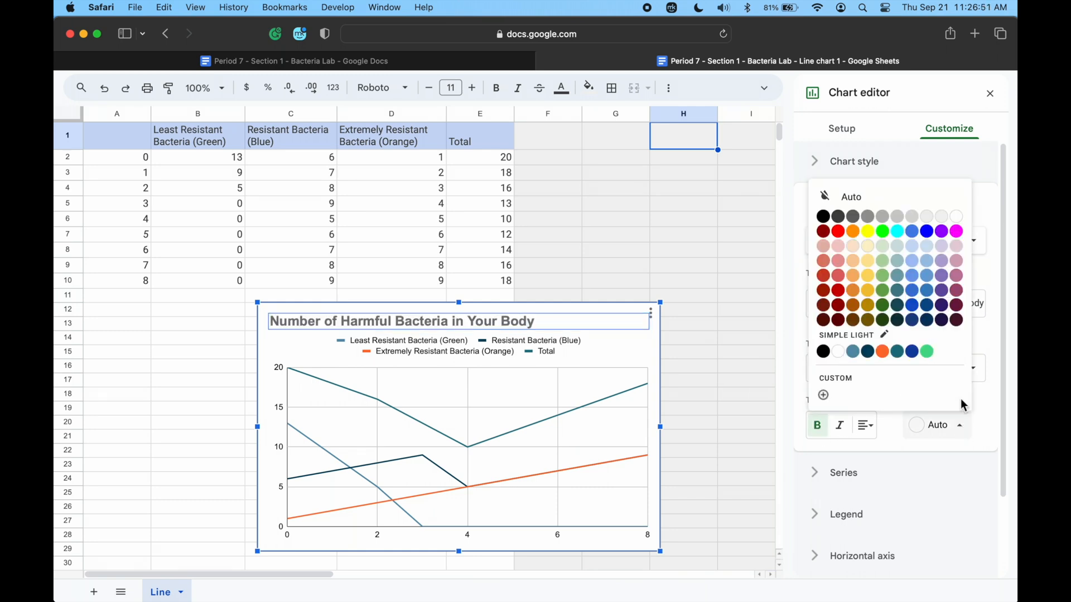
click(824, 217)
click(870, 426)
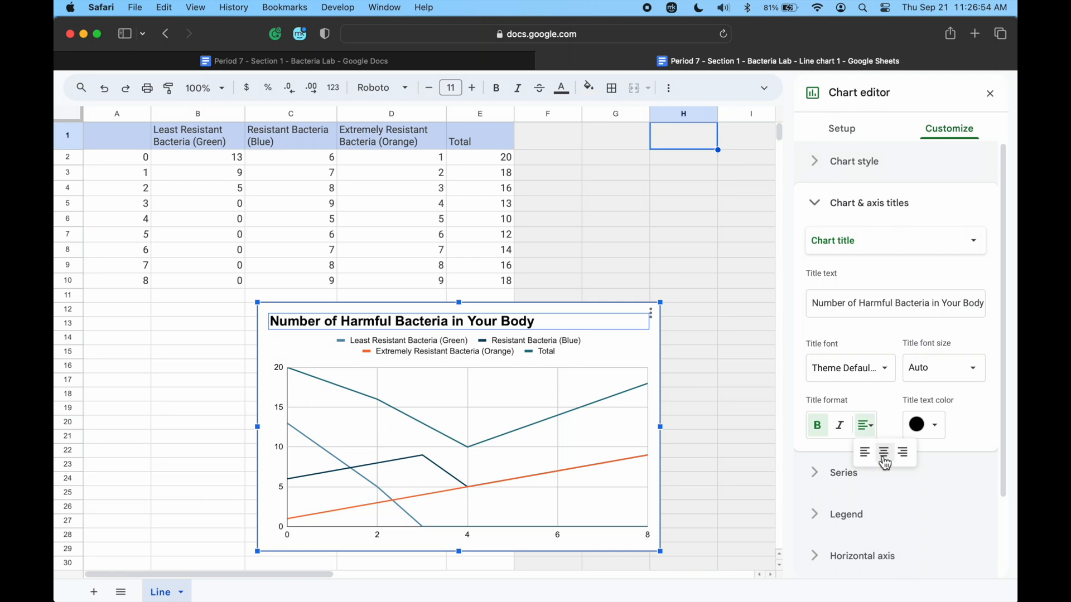
click(884, 454)
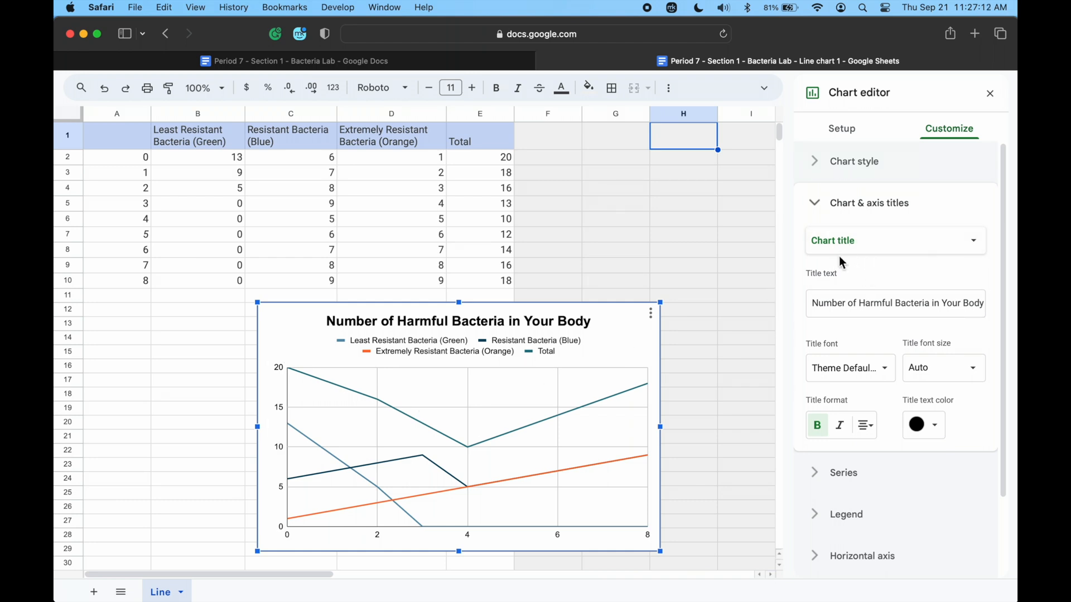
Check the toss numbers in the document's table, then set the chart's horizontal axis title to "Days" in bold.
click(894, 252)
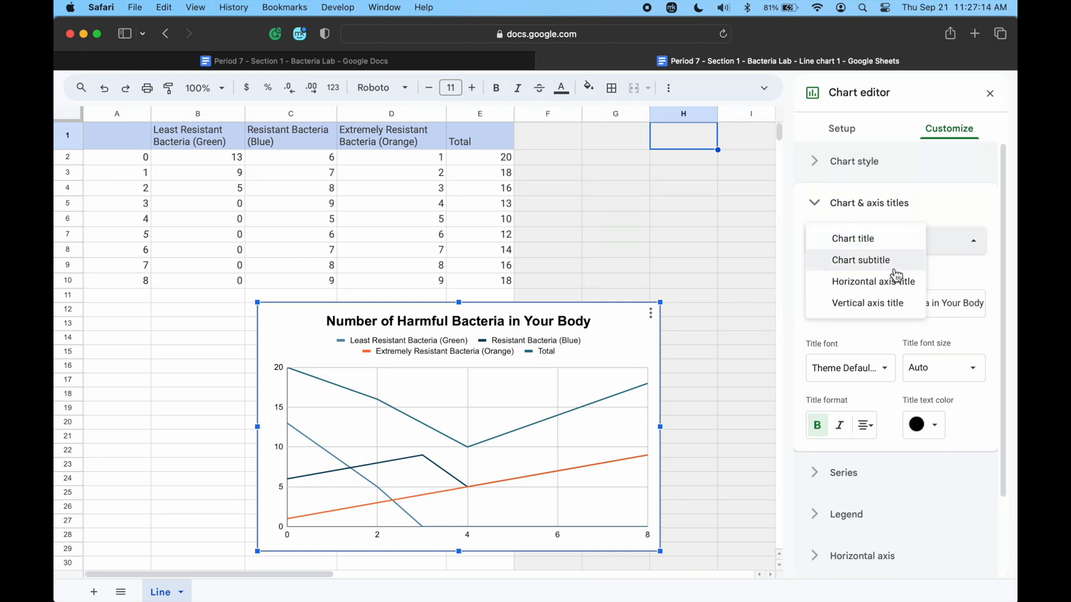
click(892, 287)
click(891, 294)
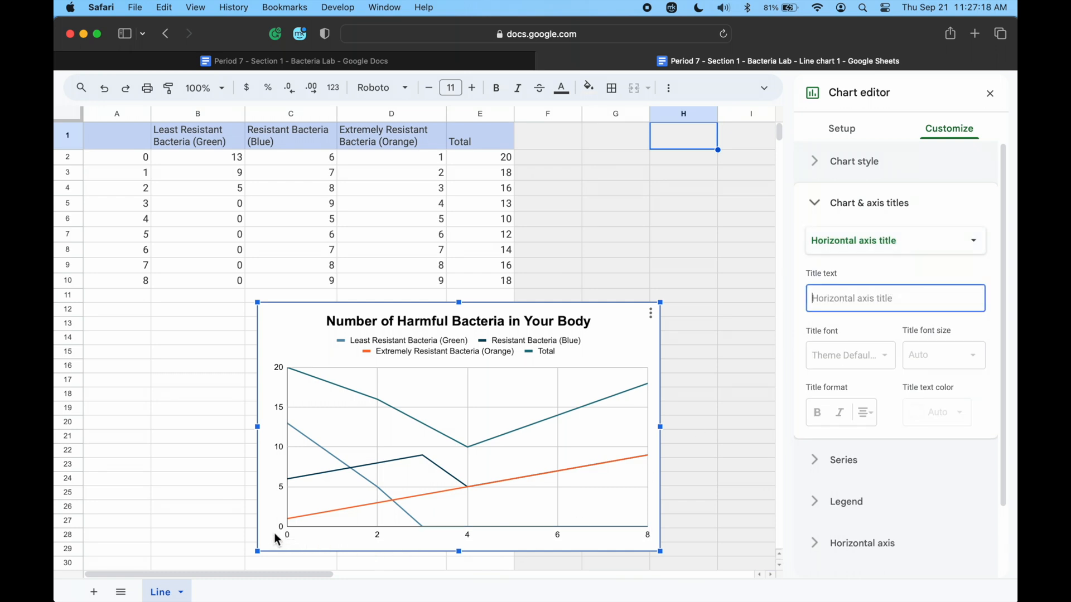
click(426, 62)
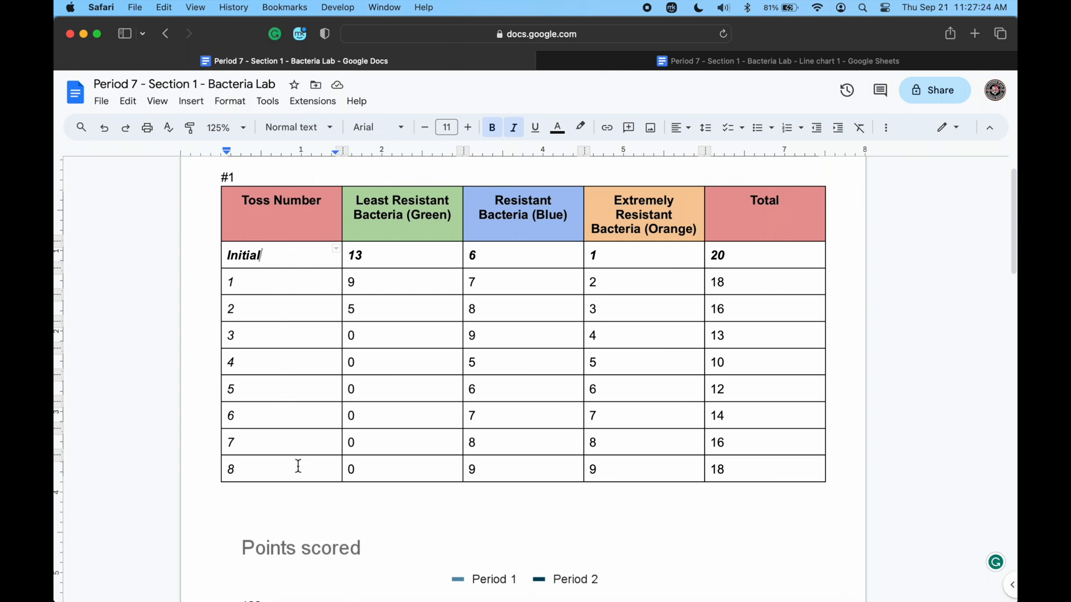
click(704, 65)
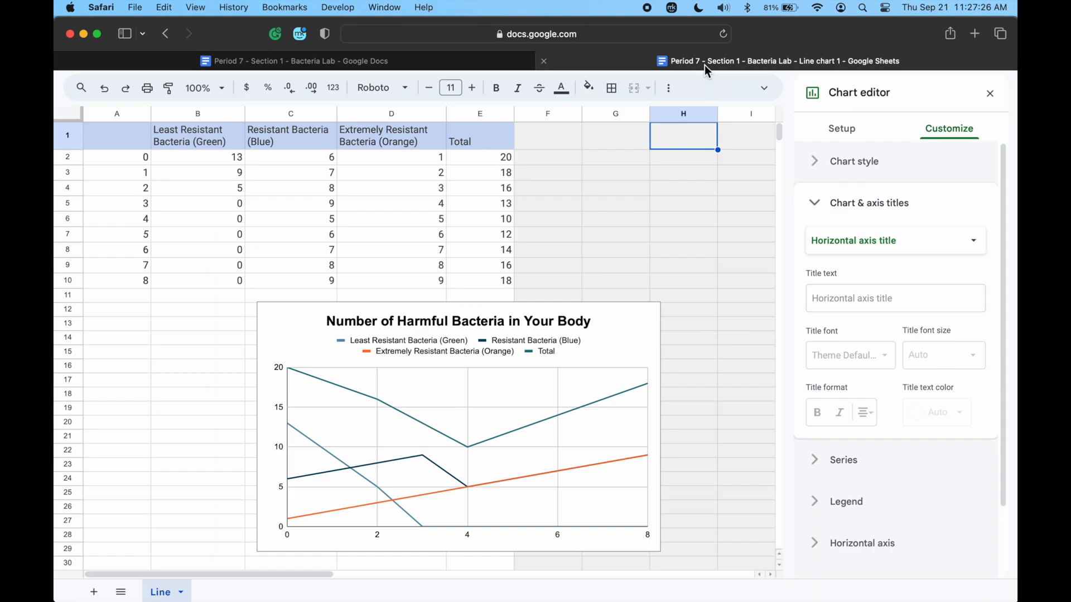
click(842, 297)
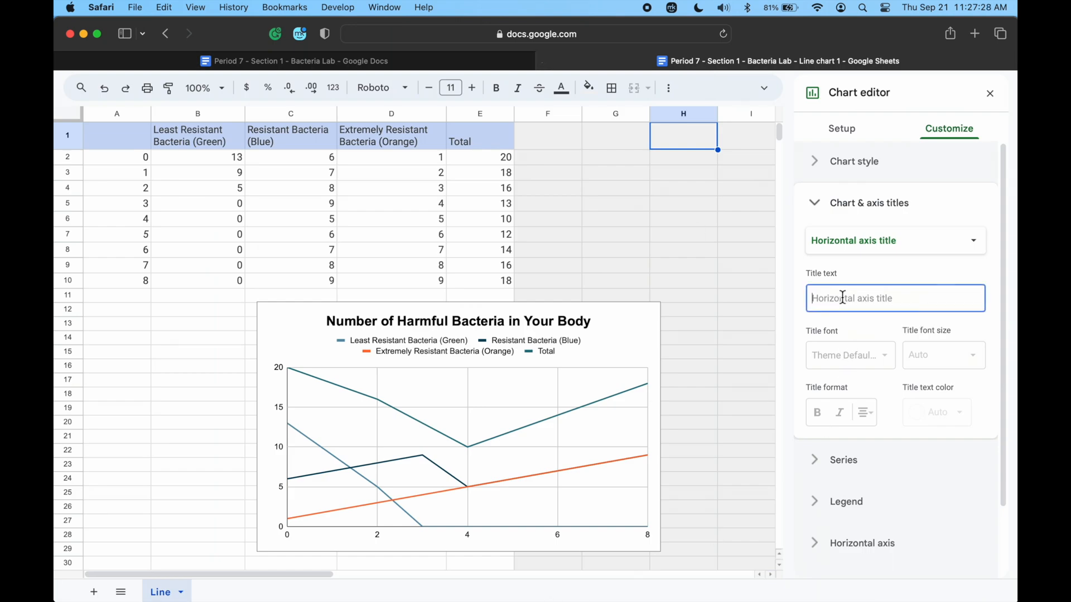
text(Days)
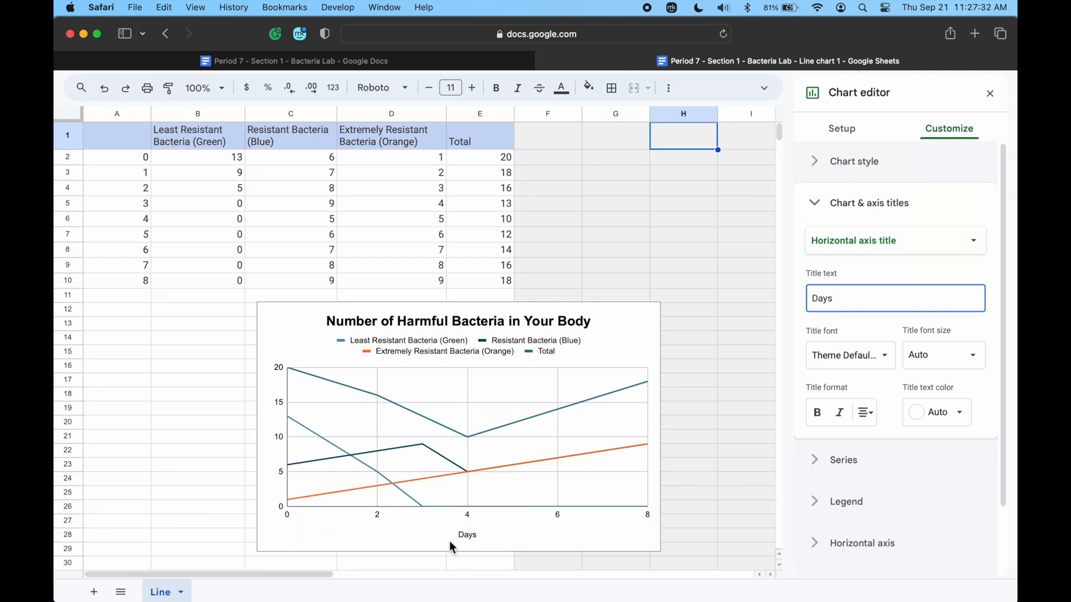
click(823, 416)
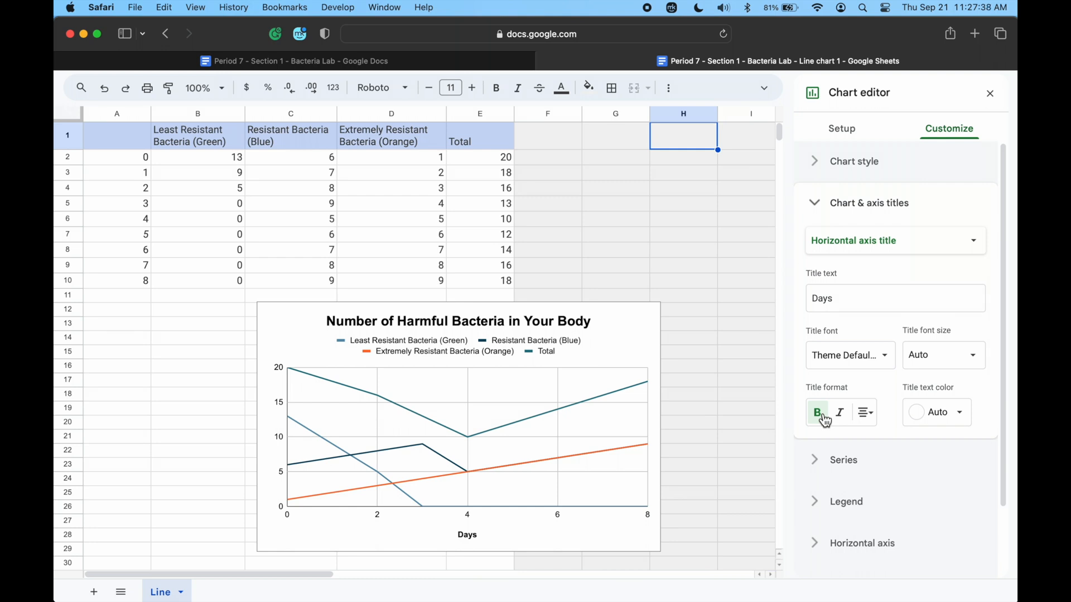
Set the chart's vertical axis title to "Number of Harmful Bacteria" in bold and collapse the title settings.
click(910, 244)
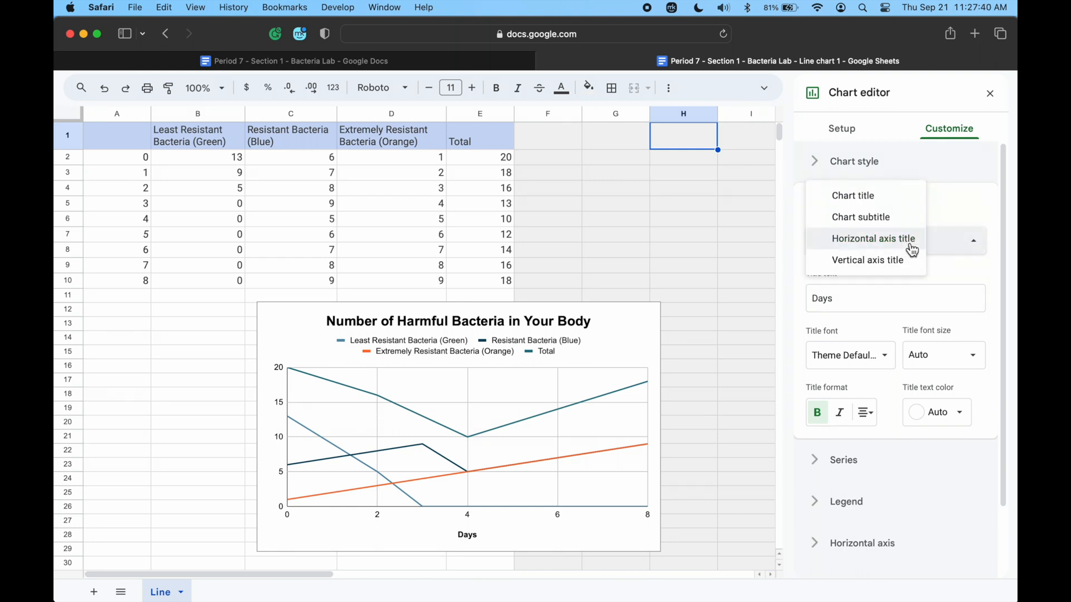
click(896, 262)
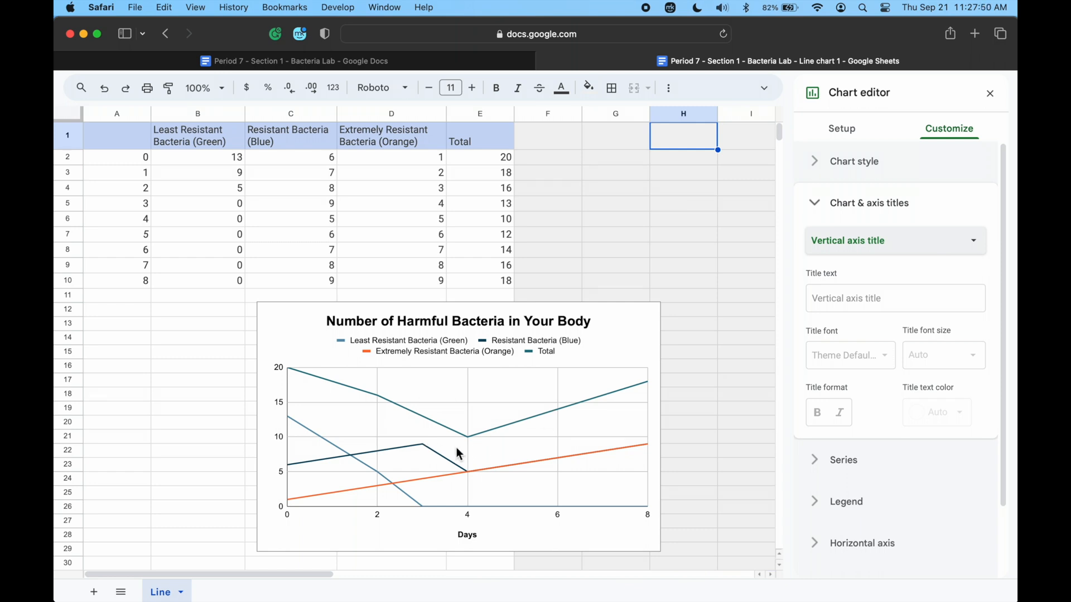
click(845, 302)
text(Numb)
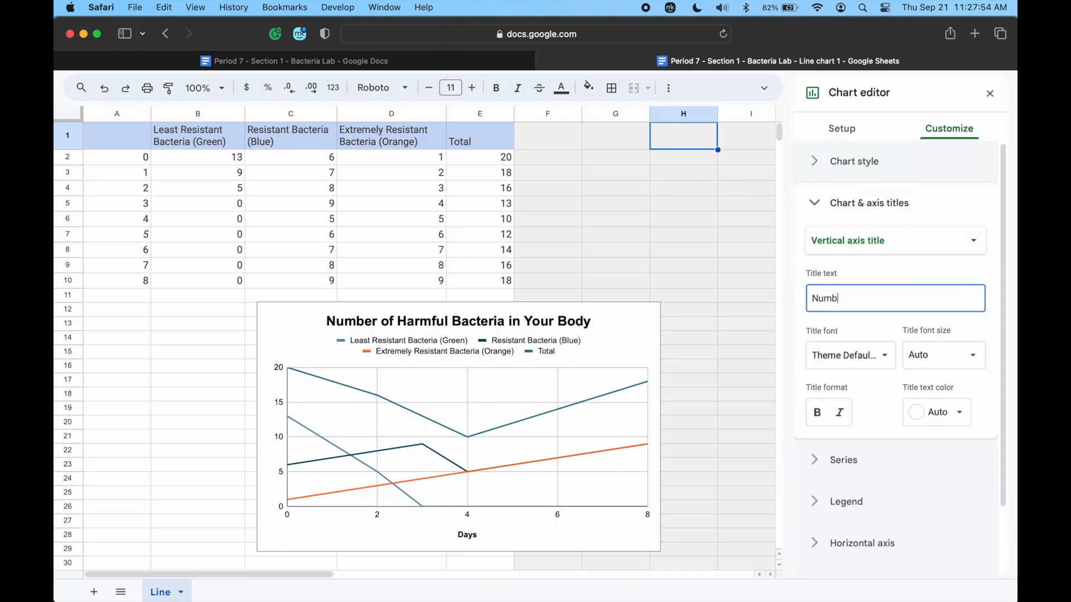
text(er of Harmful Bacteria)
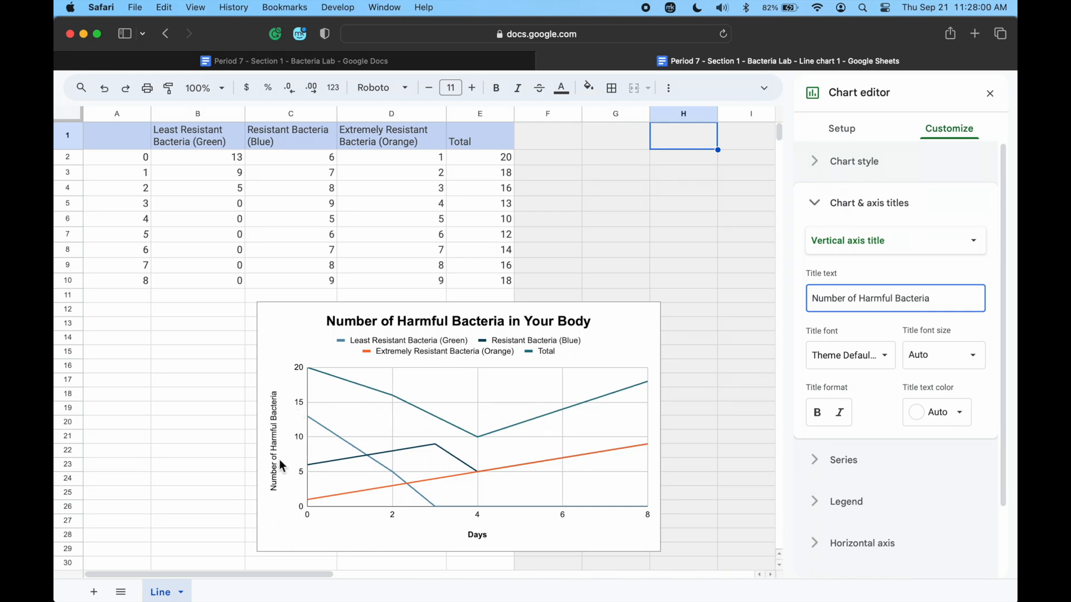
click(817, 414)
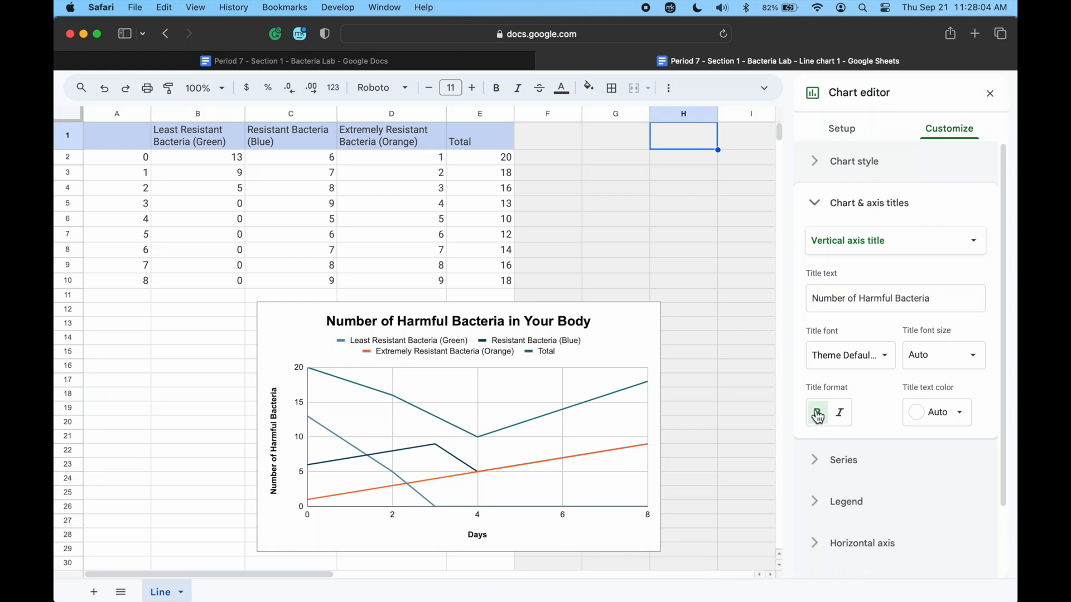
click(818, 207)
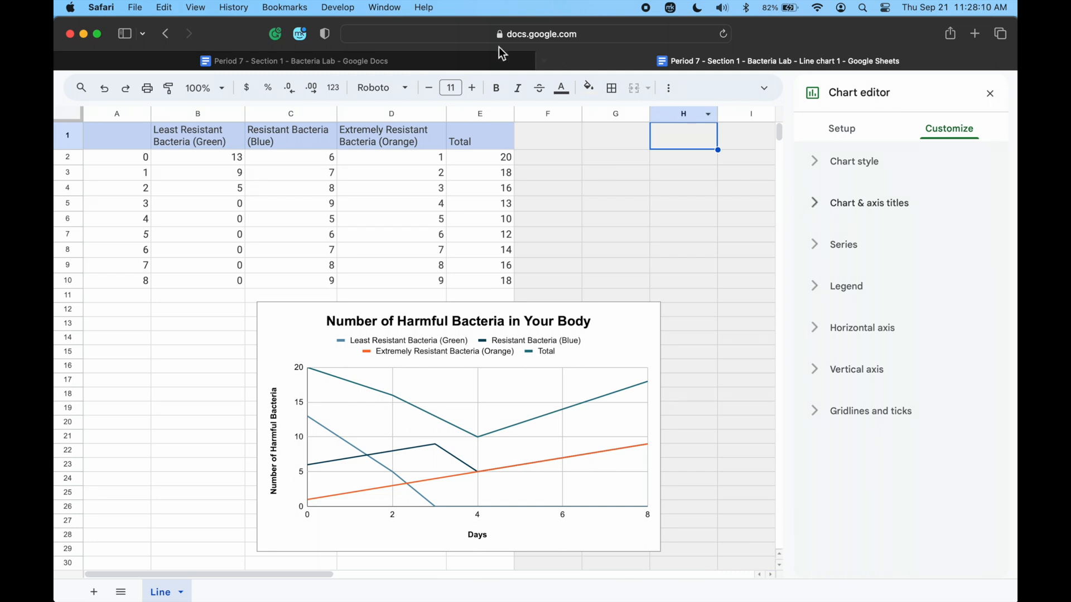
Switch to the Google Docs document, update its linked Points scored chart from the sheet, and return to the spreadsheet.
click(471, 58)
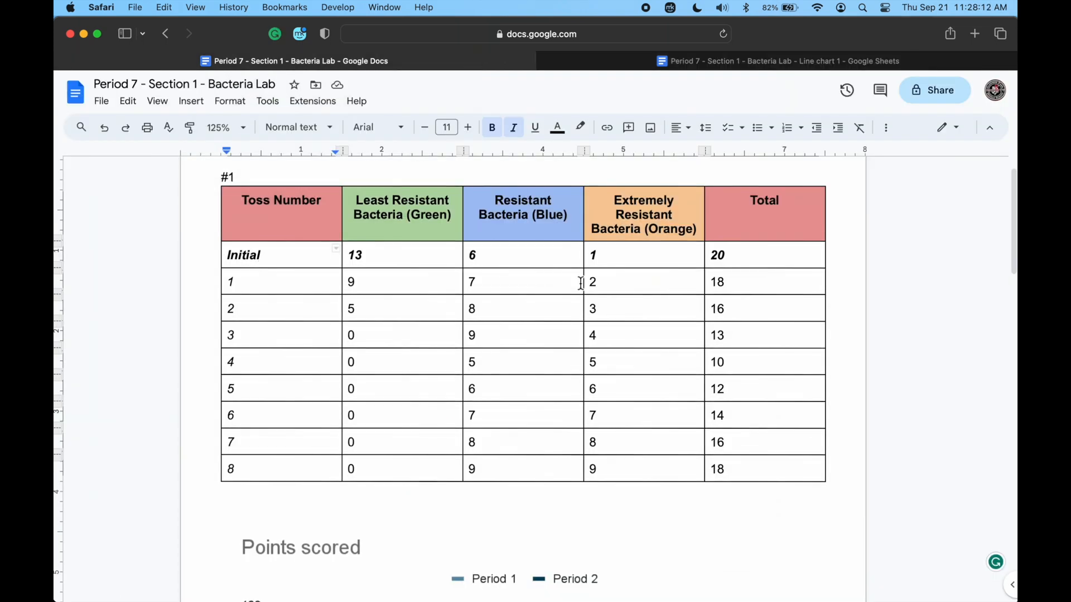
scroll(580, 283, down, 10)
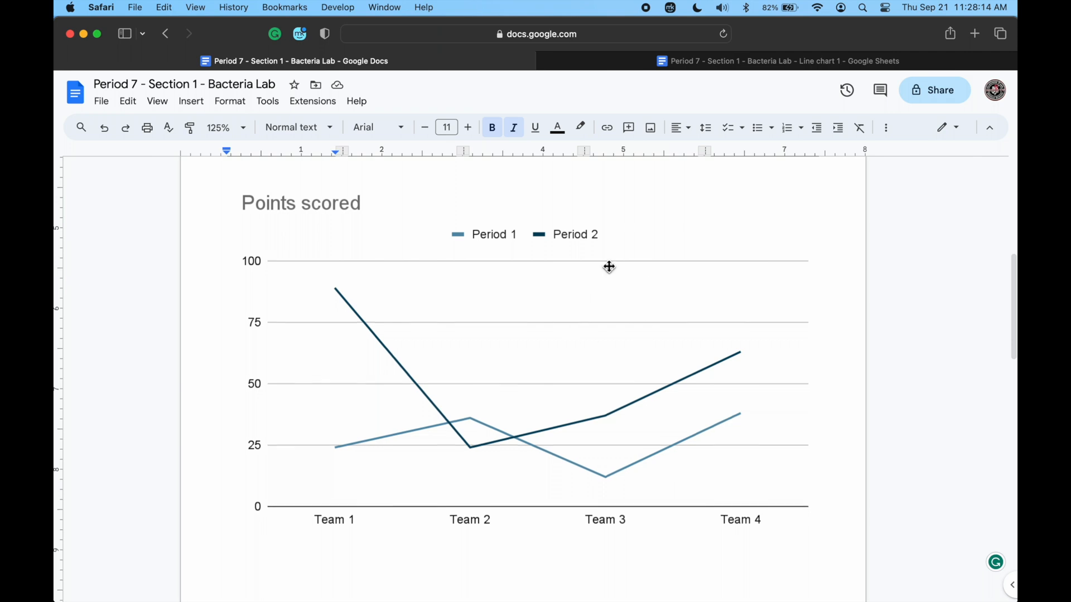
click(567, 342)
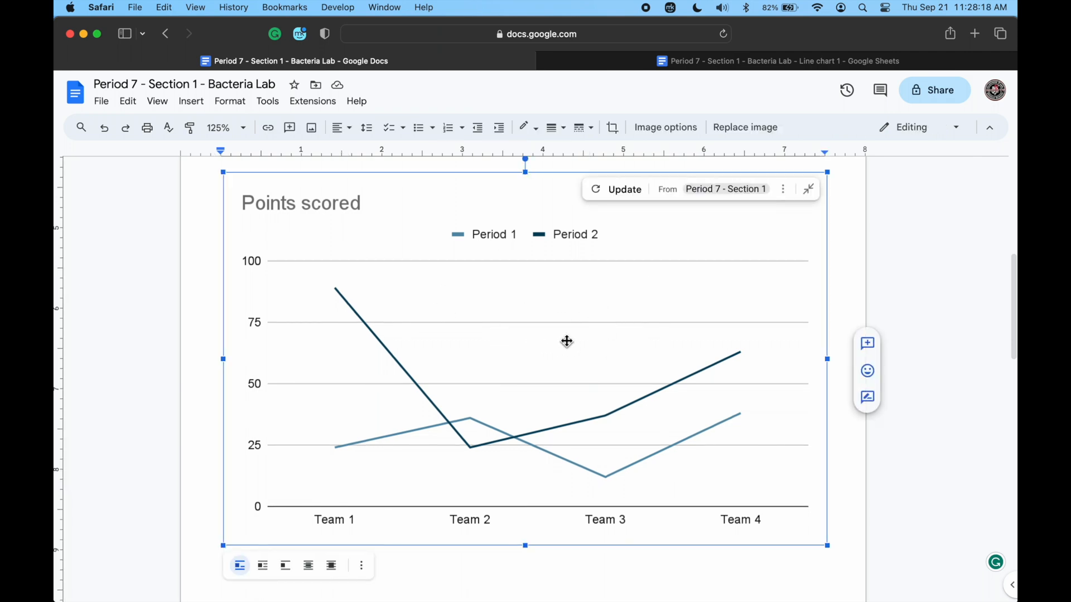
click(625, 191)
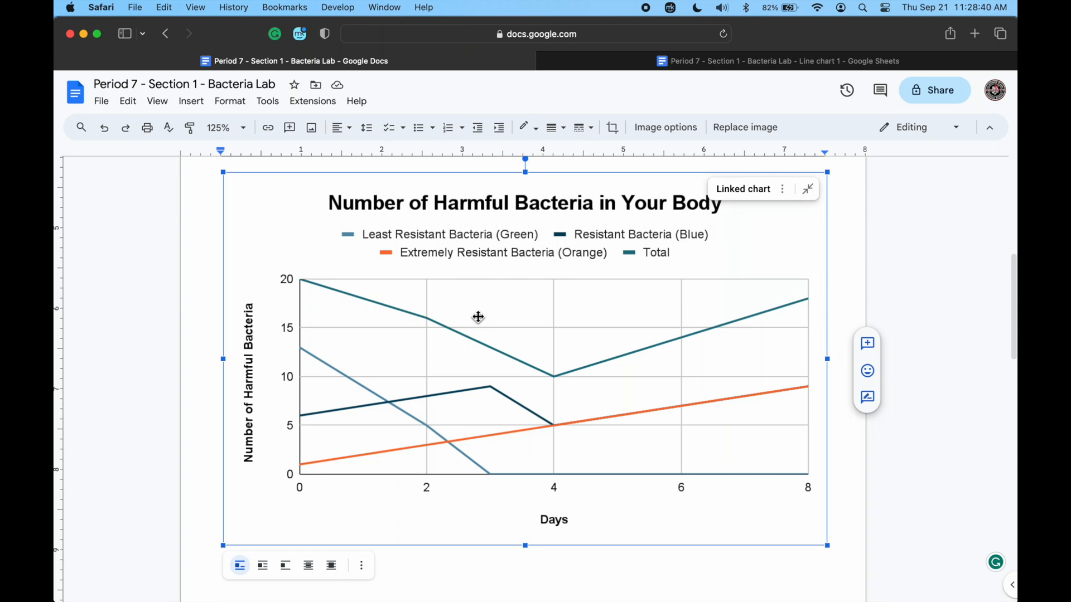
click(686, 62)
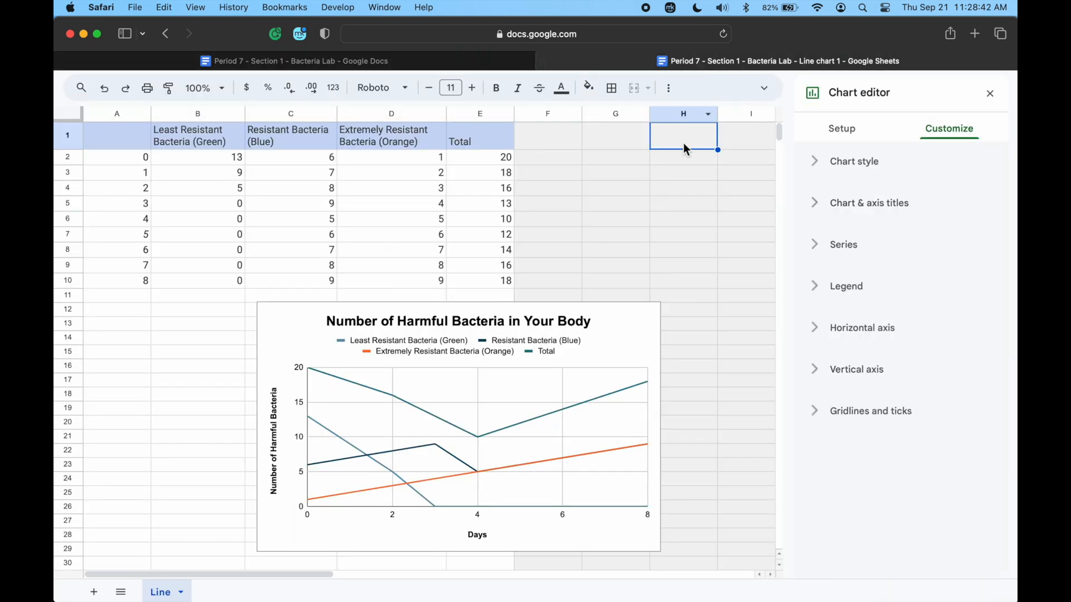
Turn on data labels for all series of the line chart and move the chart up over the data rows.
click(862, 134)
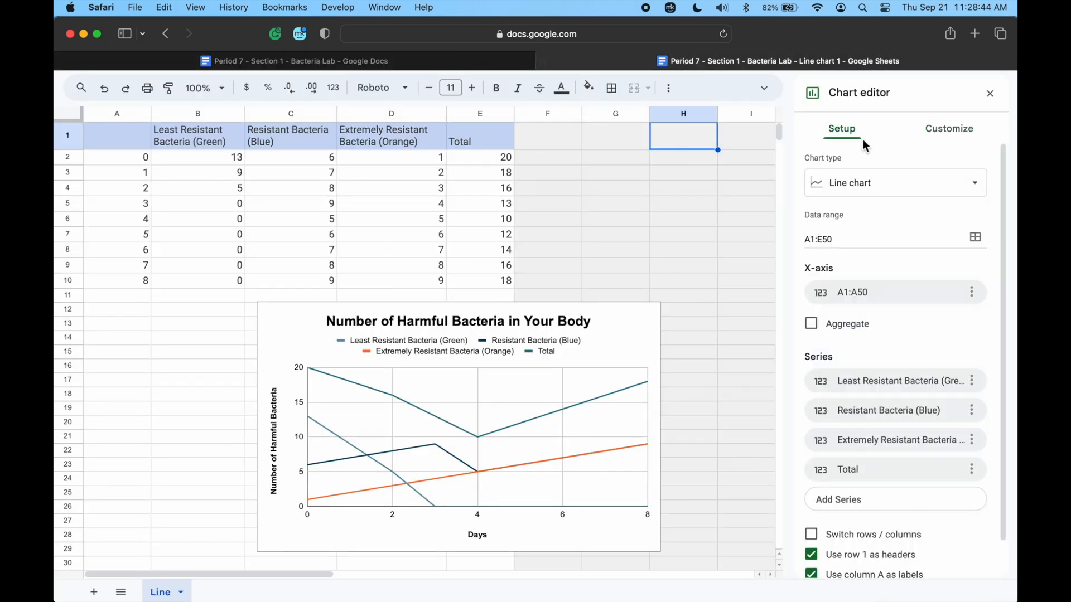
click(950, 132)
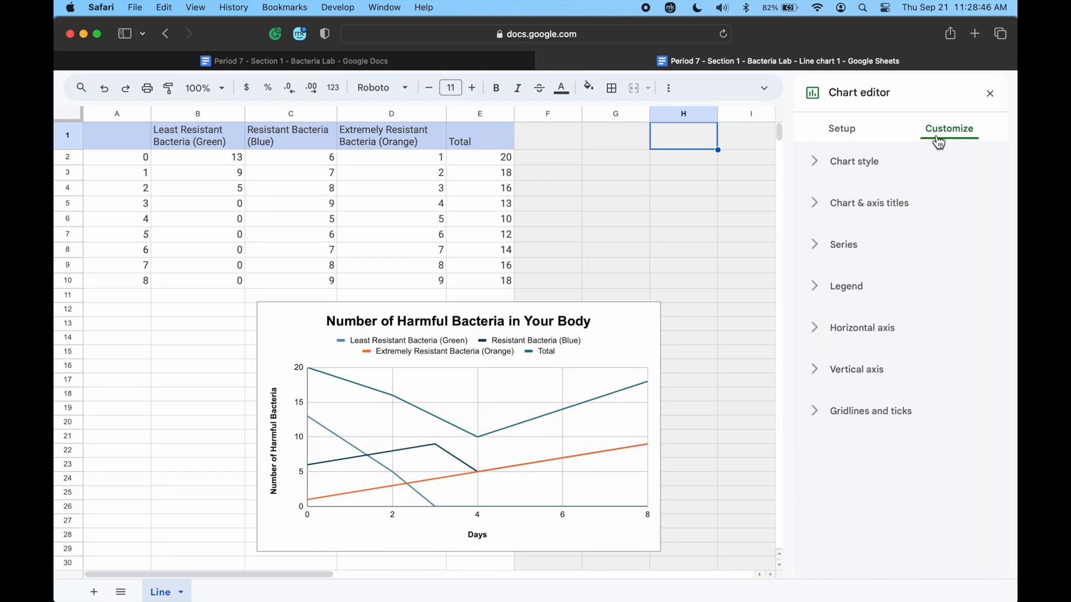
click(845, 245)
scroll(844, 249, down, 1)
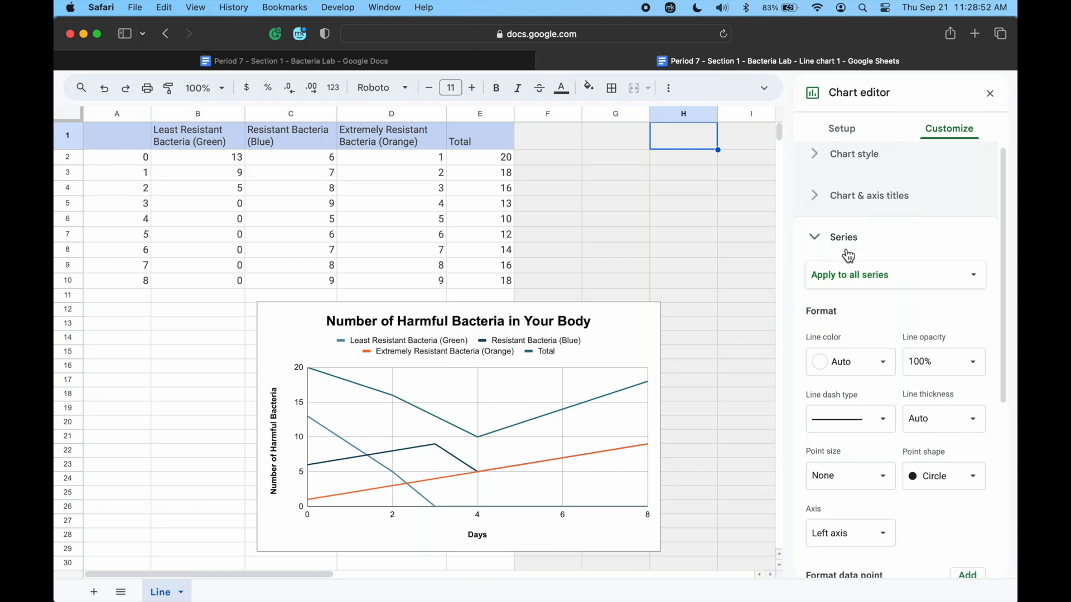
scroll(875, 287, down, 5)
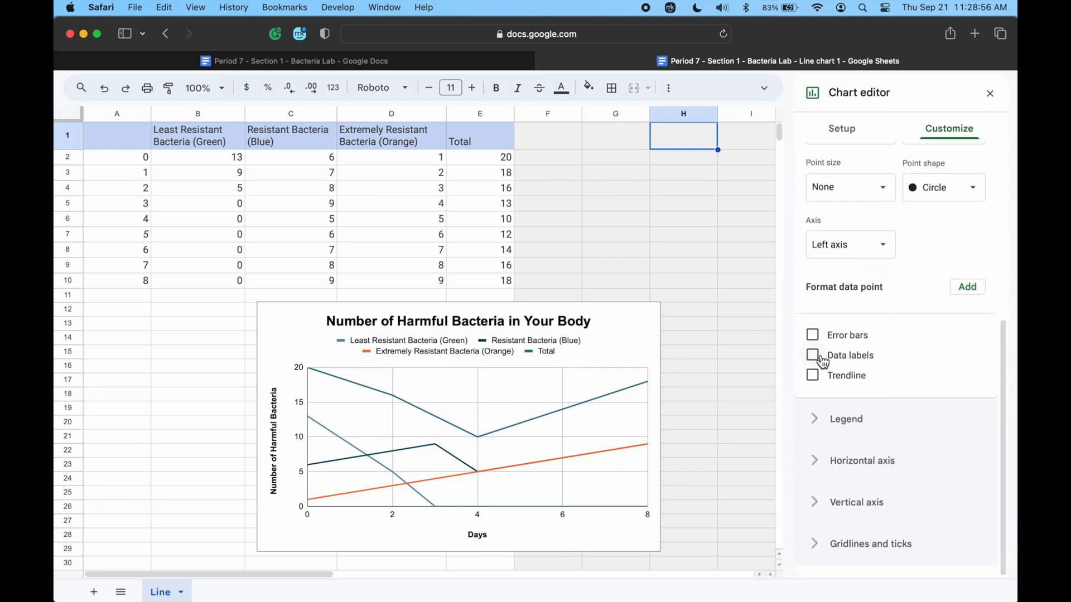
click(815, 355)
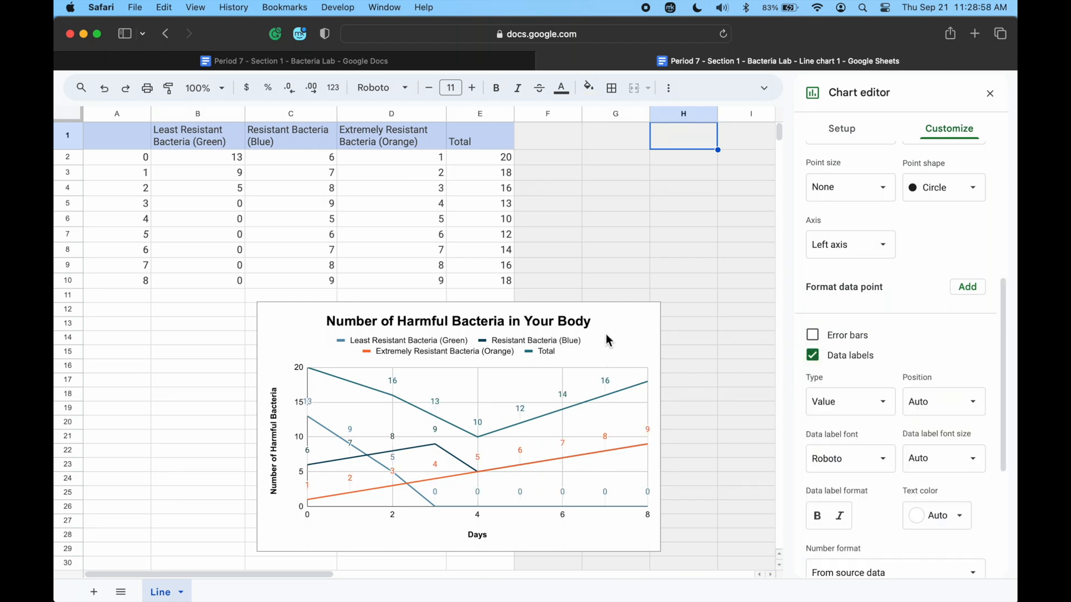
drag(607, 350, 645, 203)
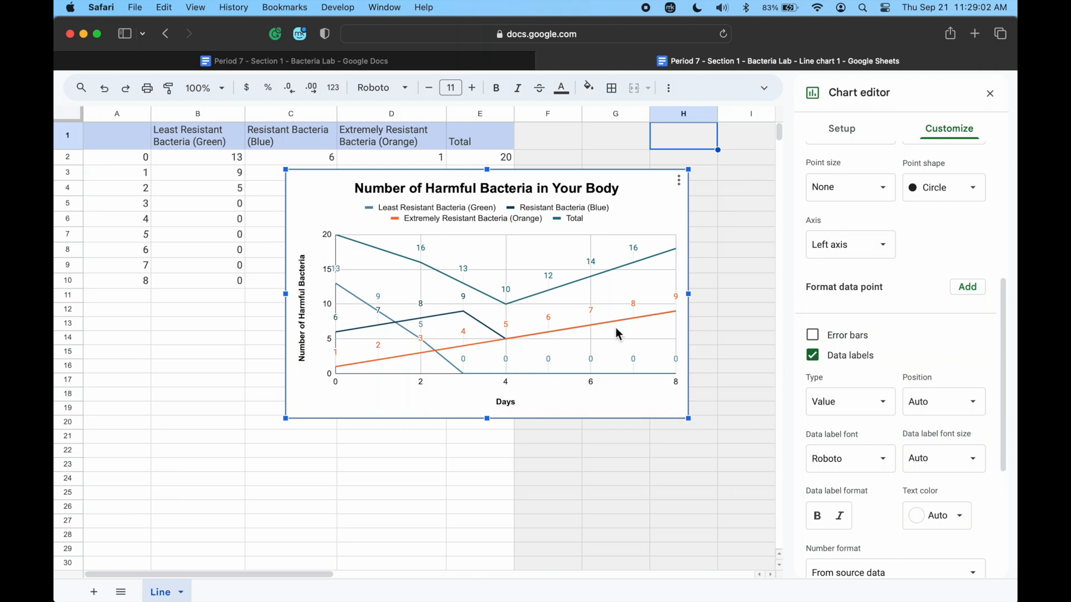
Format the Least Resistant Bacteria (Green) series as a green dotted line with circle points.
scroll(933, 292, up, 3)
scroll(932, 291, up, 8)
click(921, 290)
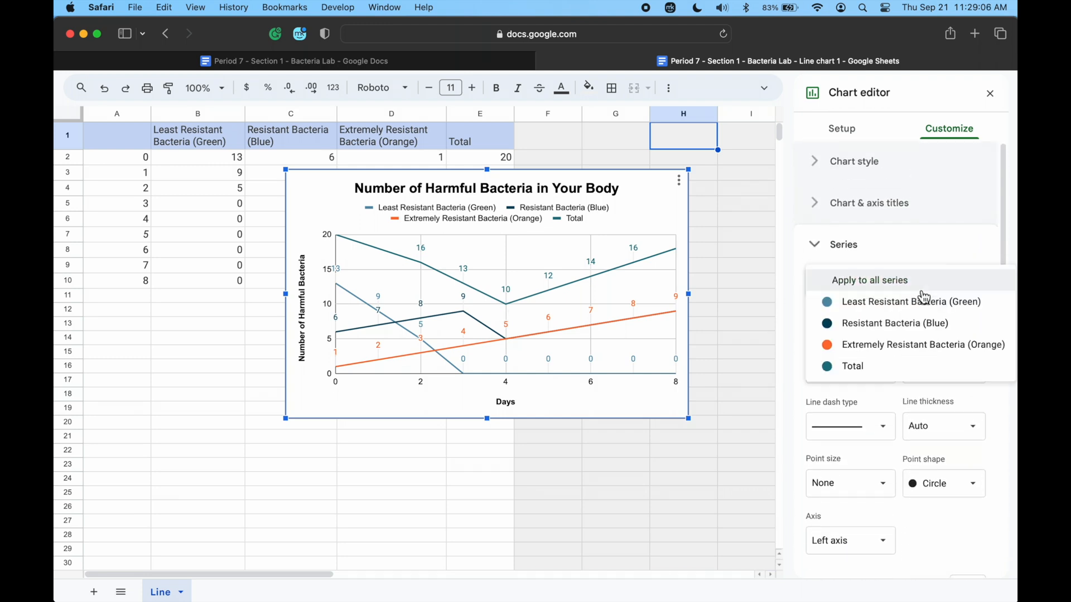
click(919, 304)
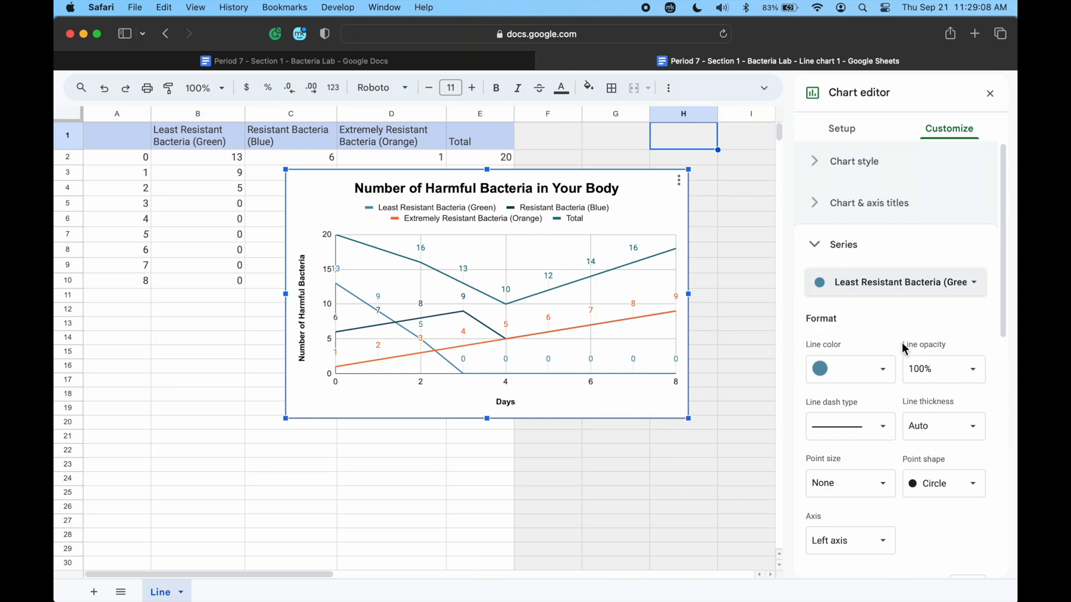
click(881, 369)
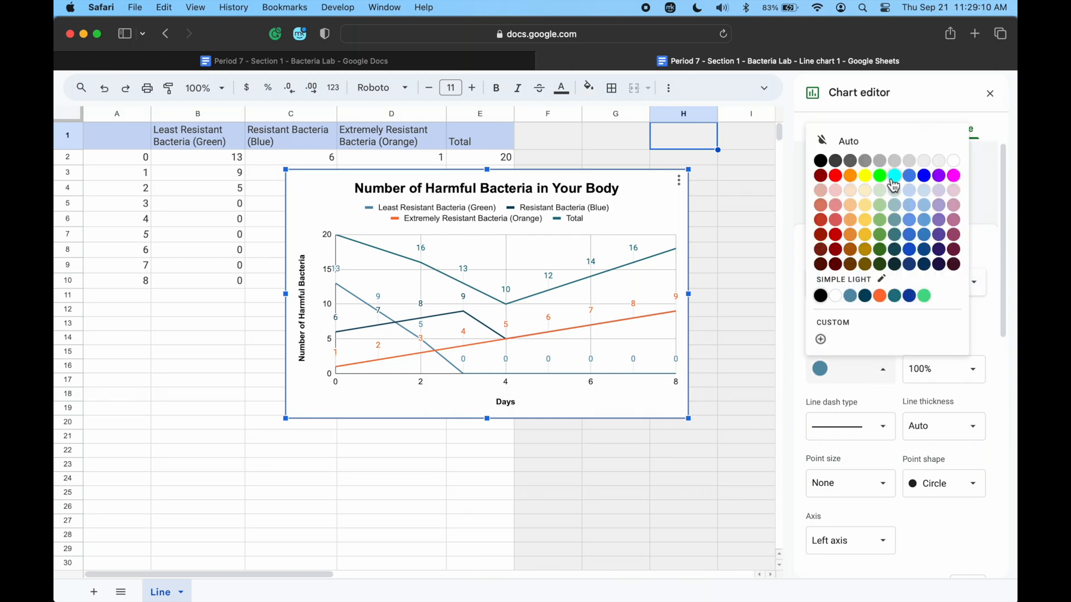
click(924, 298)
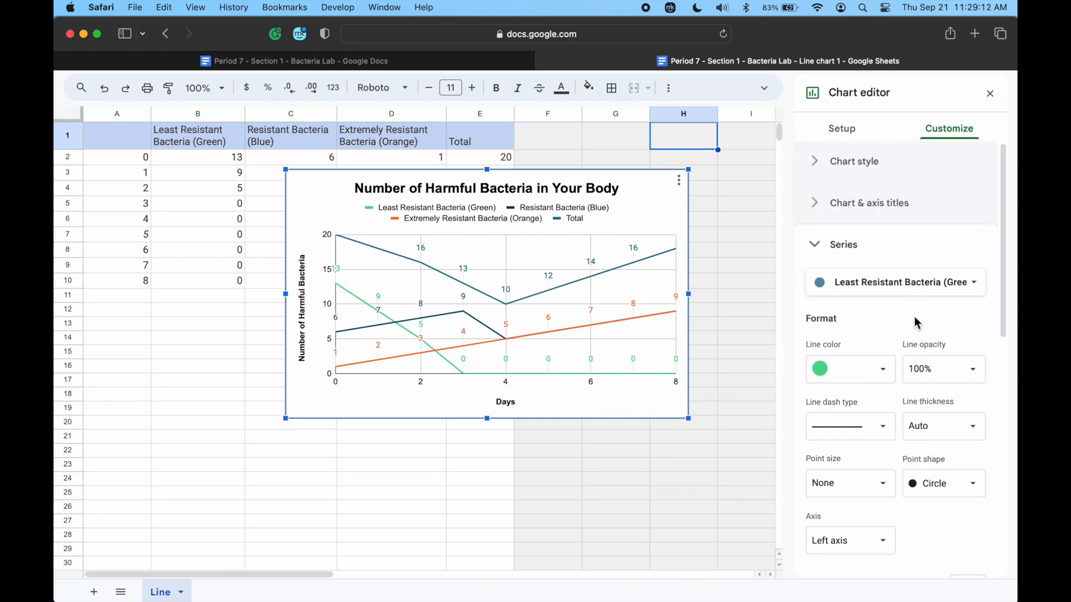
click(880, 435)
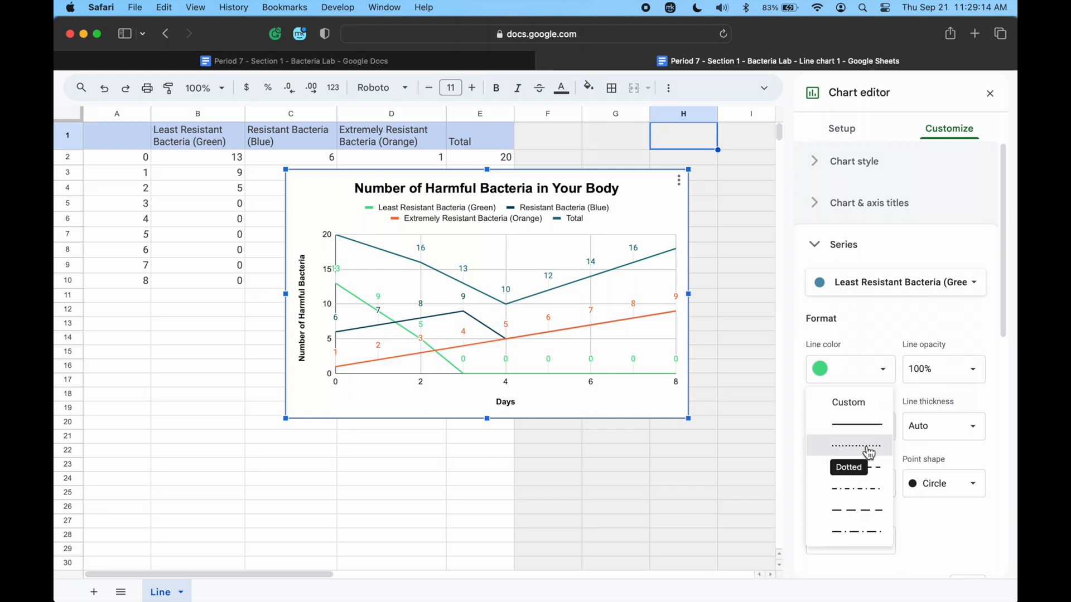
click(866, 446)
click(951, 489)
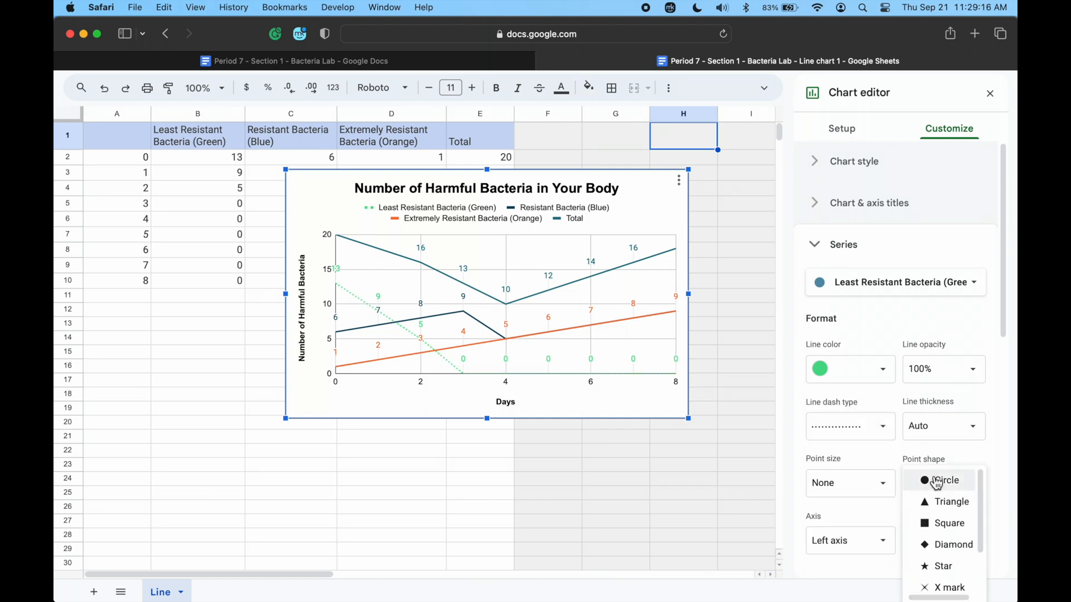
click(950, 489)
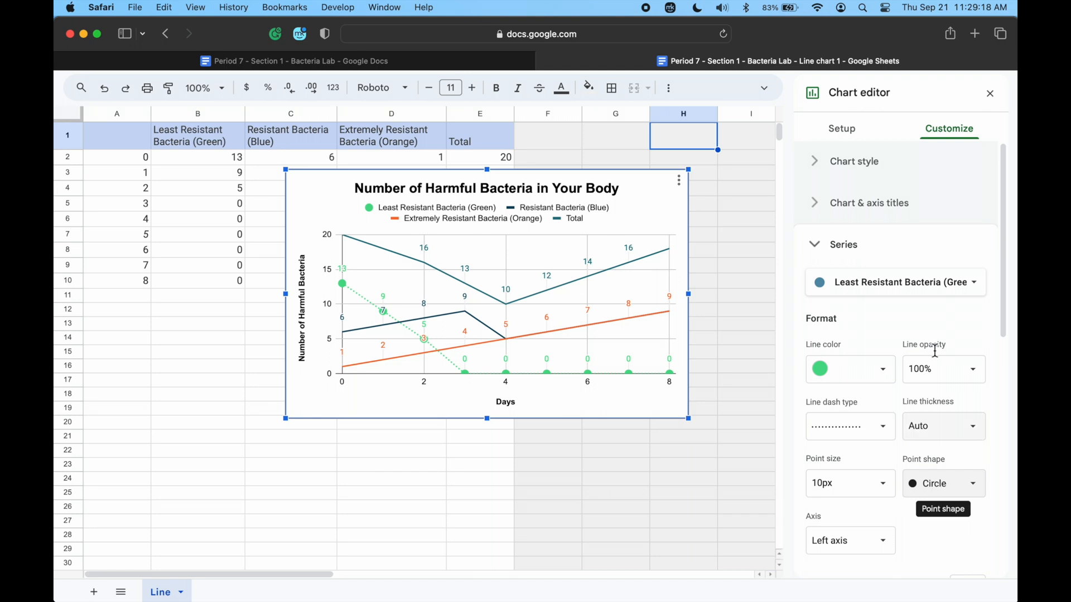
Format the Resistant Bacteria (Blue) series as a bright blue dash-dot line with triangle points.
click(903, 283)
click(902, 304)
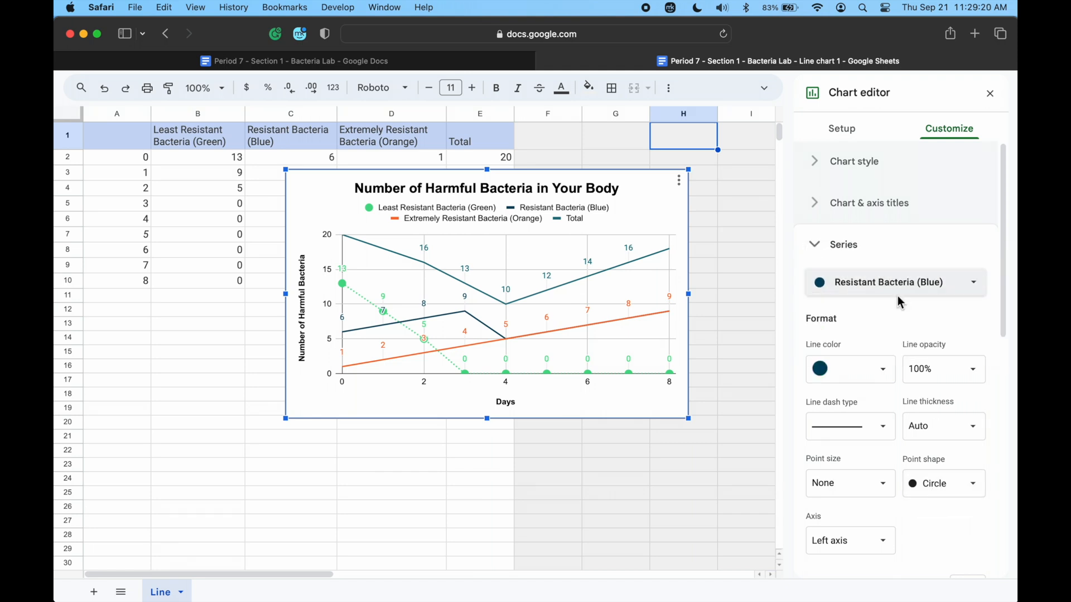
click(881, 369)
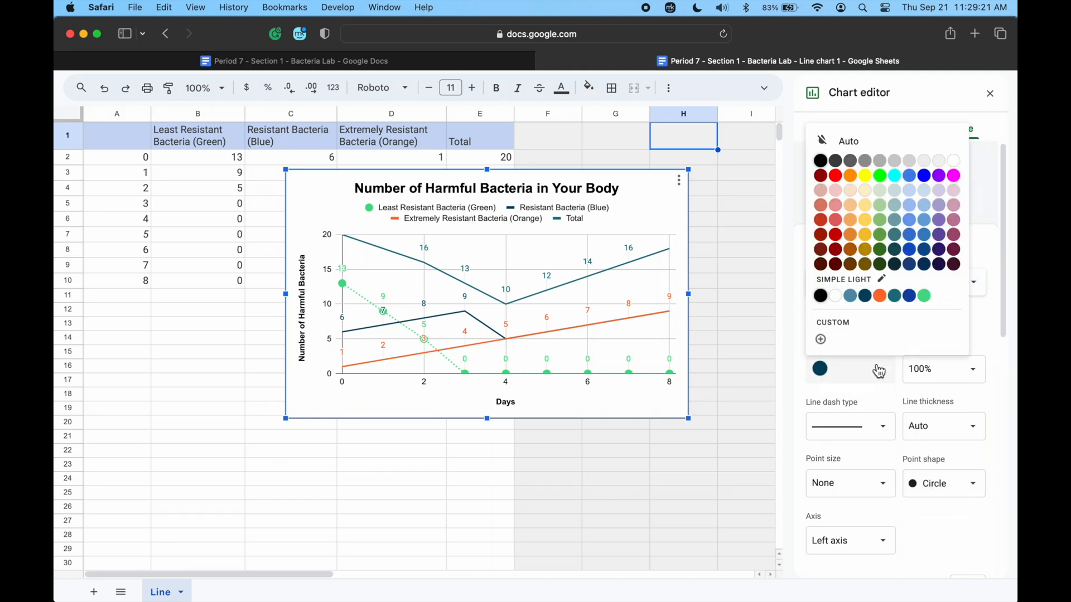
click(923, 175)
click(881, 434)
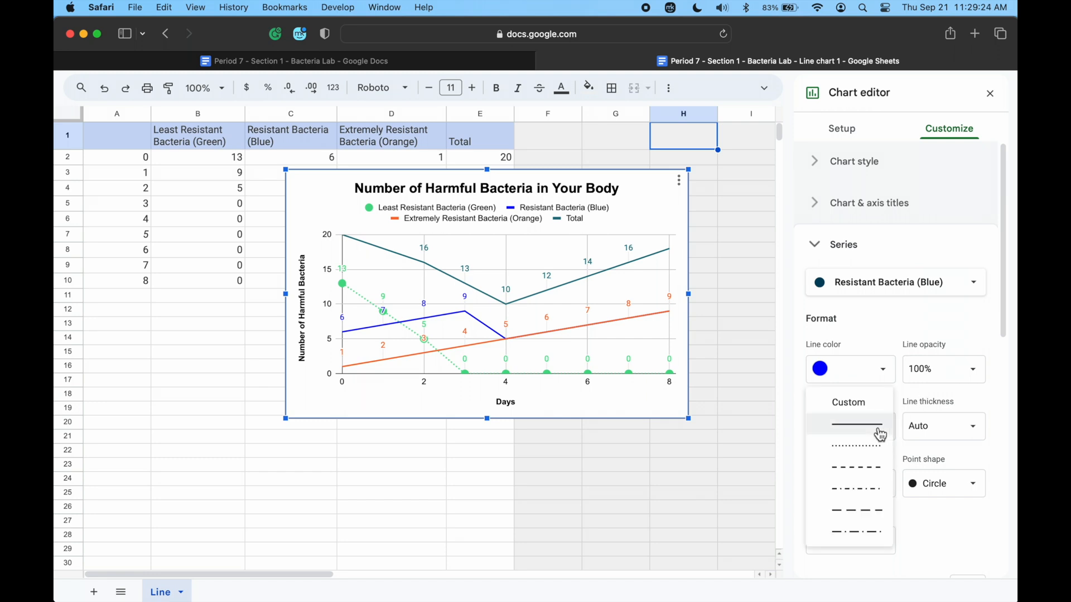
click(872, 448)
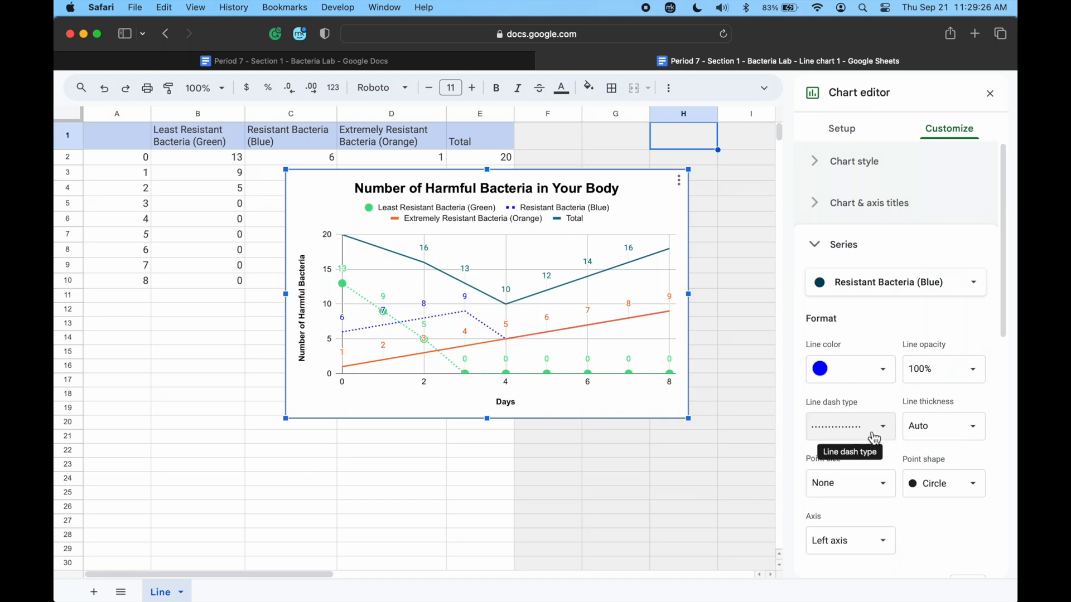
click(873, 449)
click(868, 468)
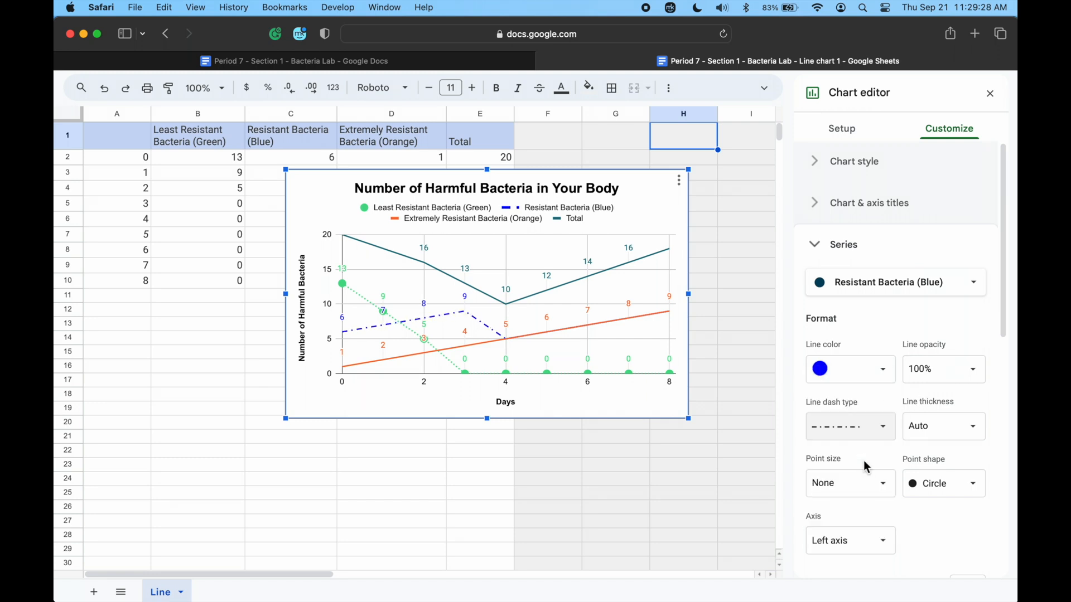
click(942, 483)
click(952, 505)
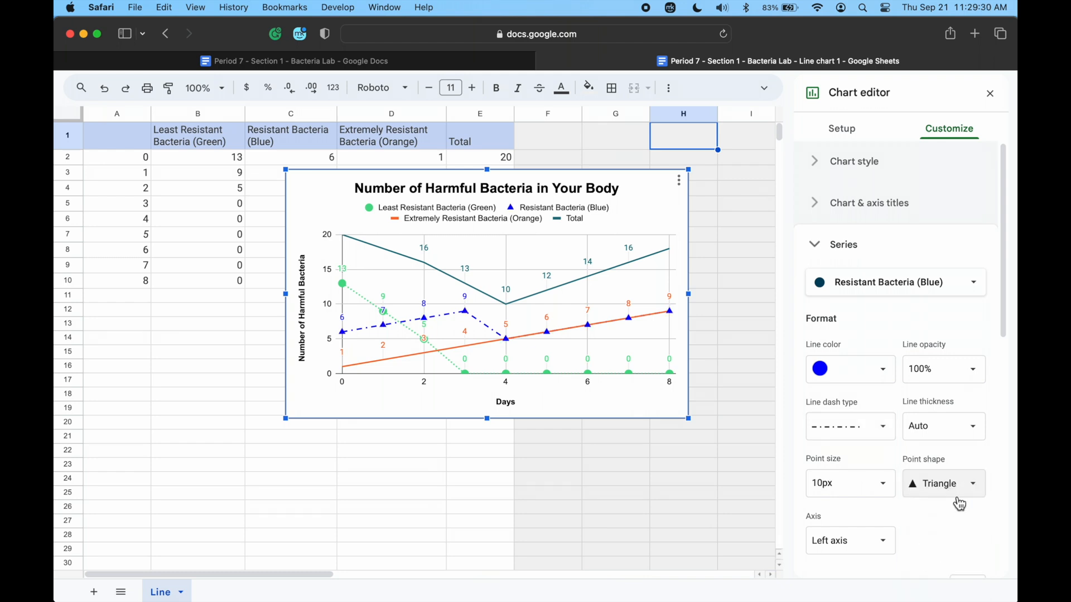
Format the Extremely Resistant Bacteria (Orange) series as an orange long-dashed line with square points.
click(942, 291)
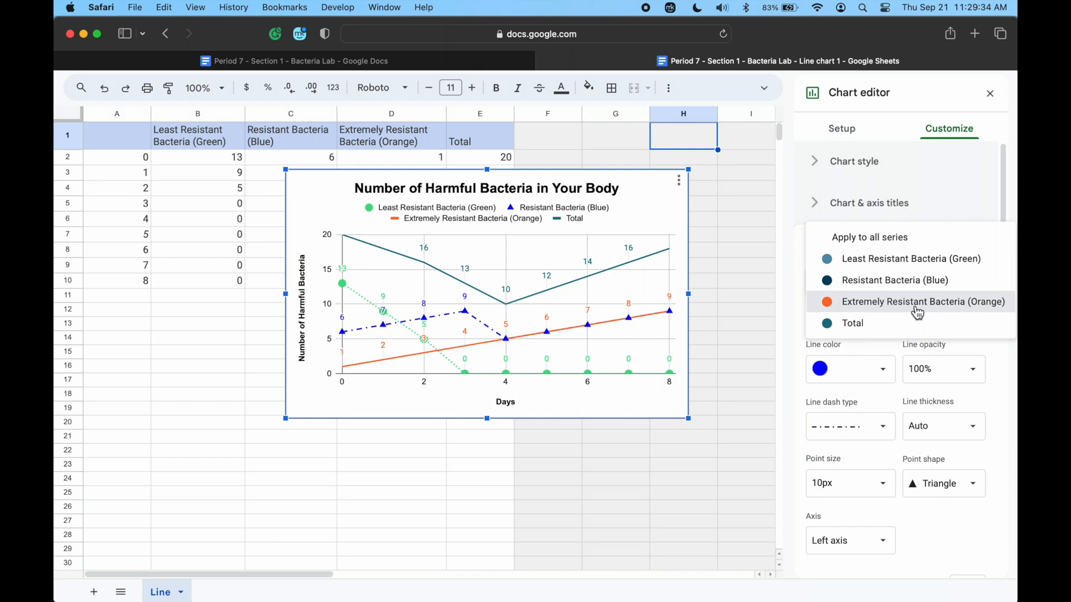
click(916, 310)
click(885, 381)
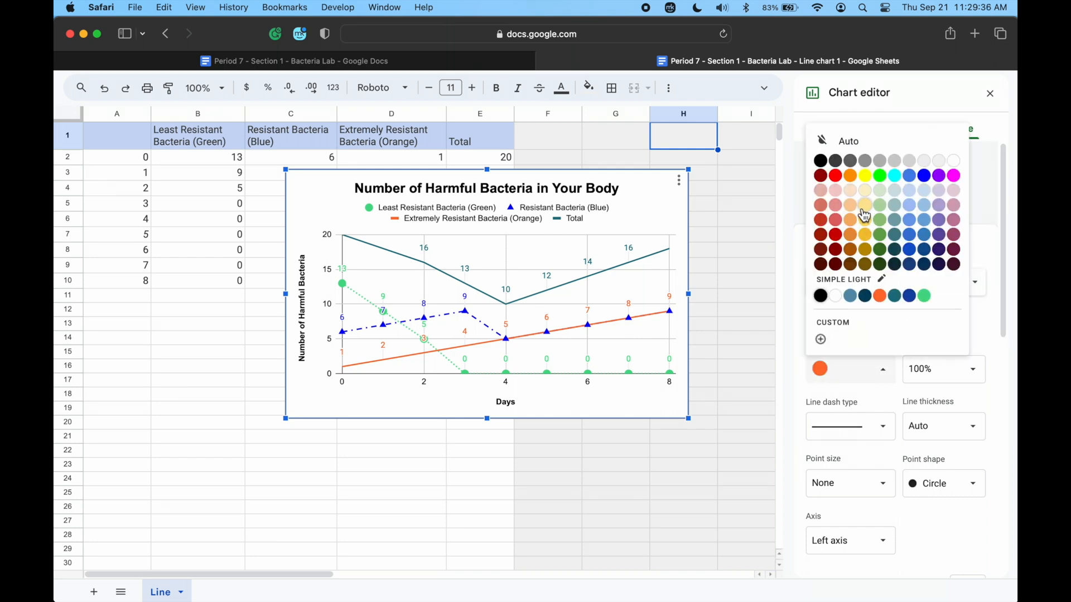
click(850, 175)
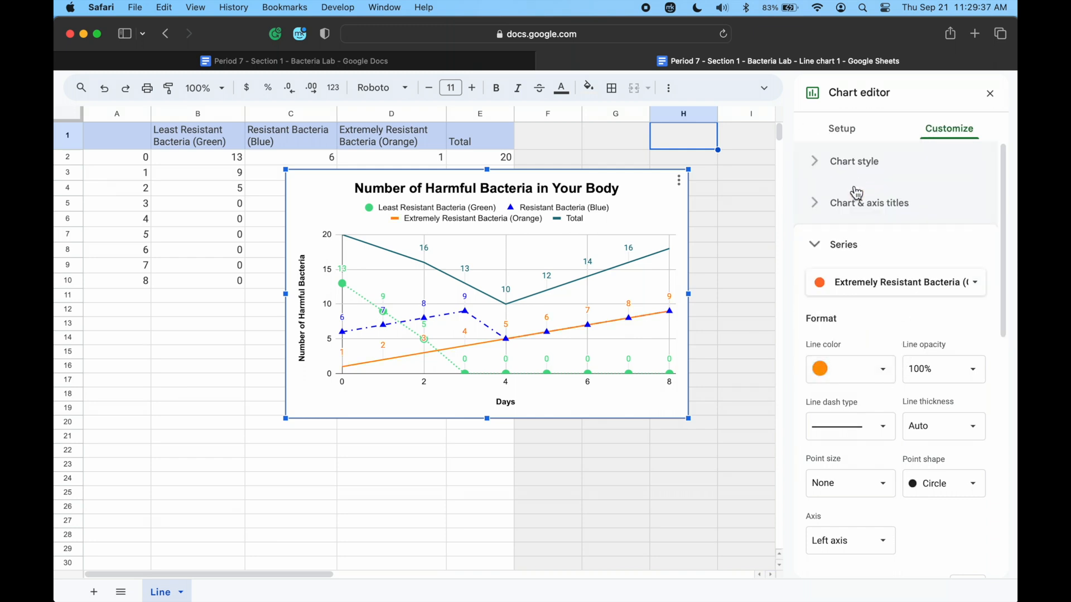
click(880, 438)
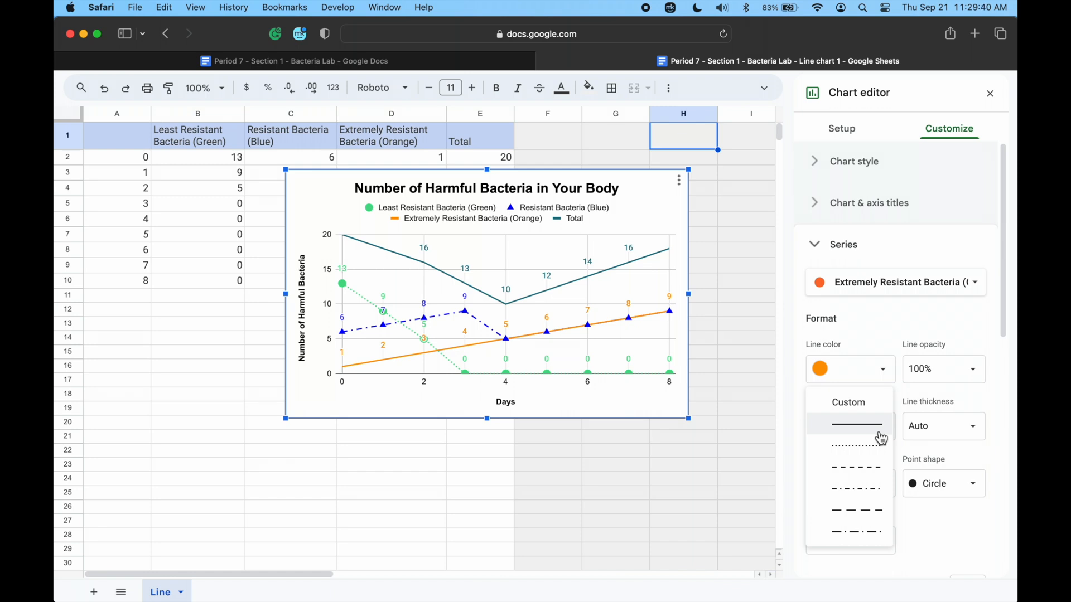
click(871, 517)
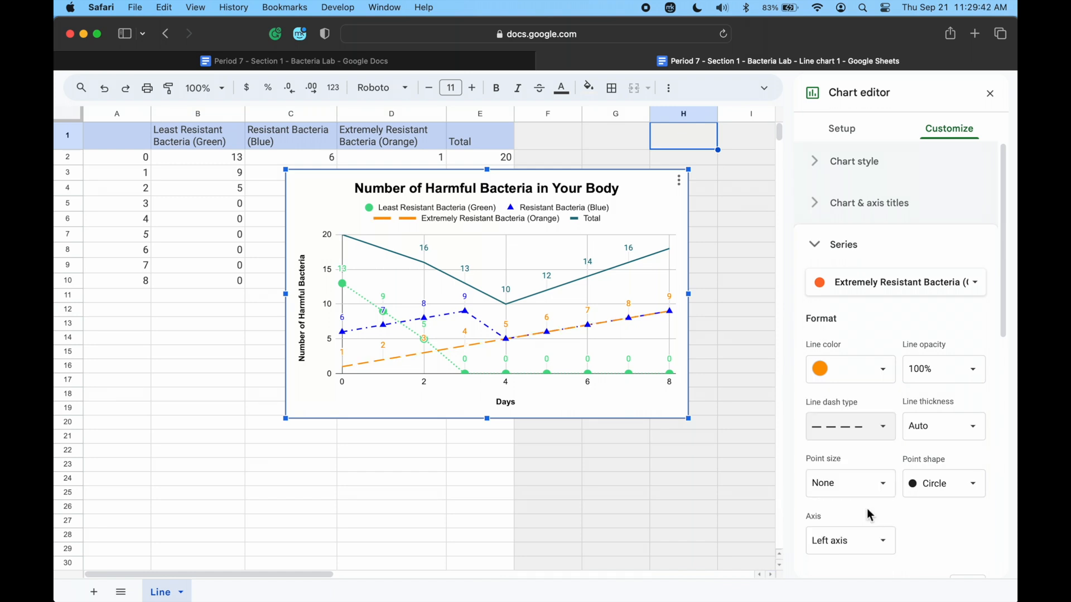
click(934, 487)
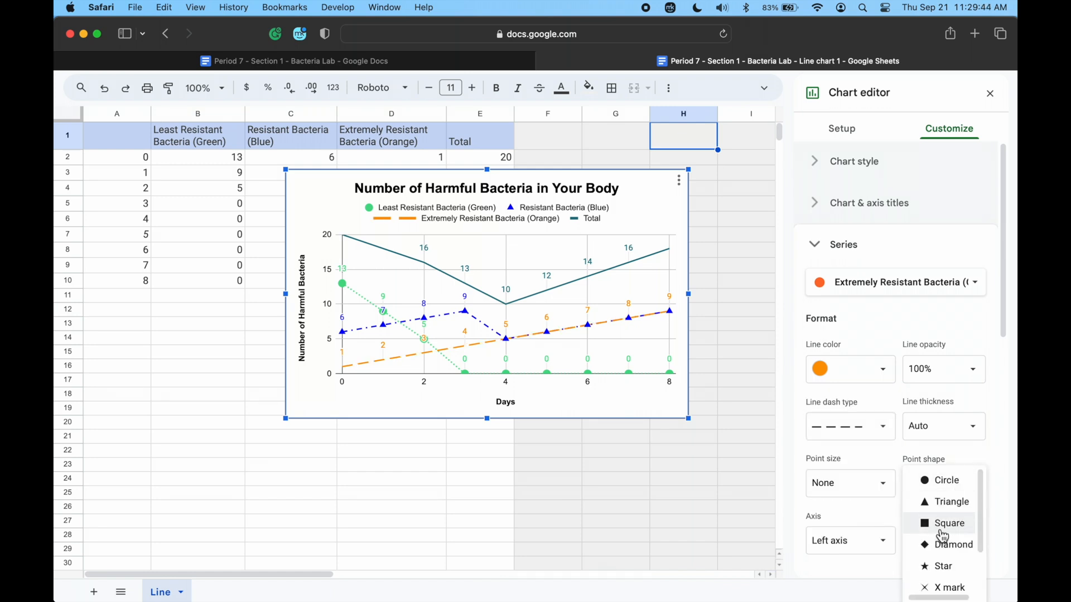
click(941, 527)
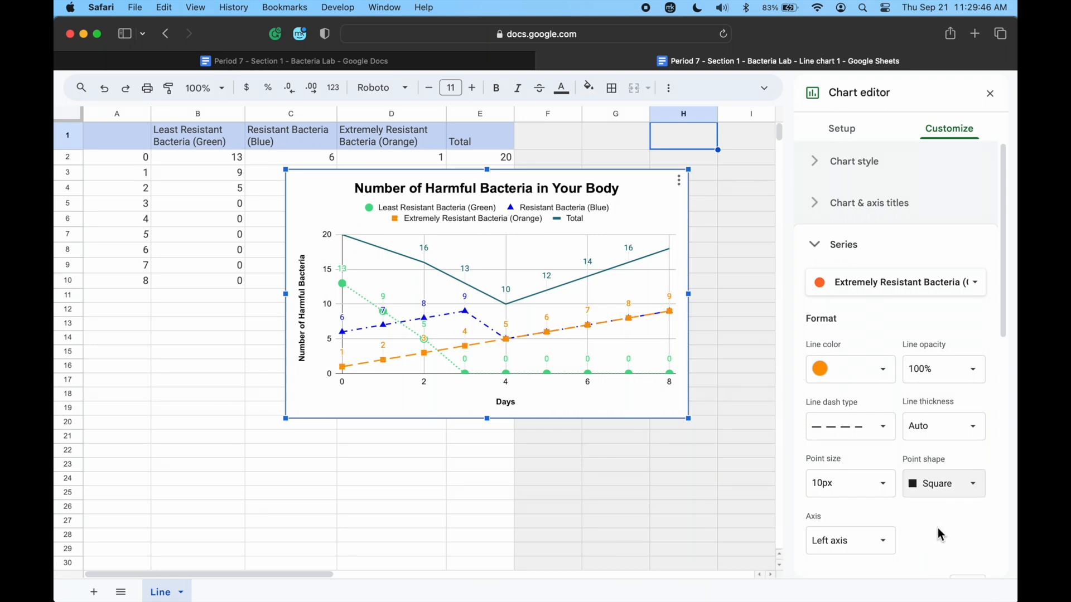
Keep the Total series as a solid line and give it diamond points.
click(889, 291)
click(893, 308)
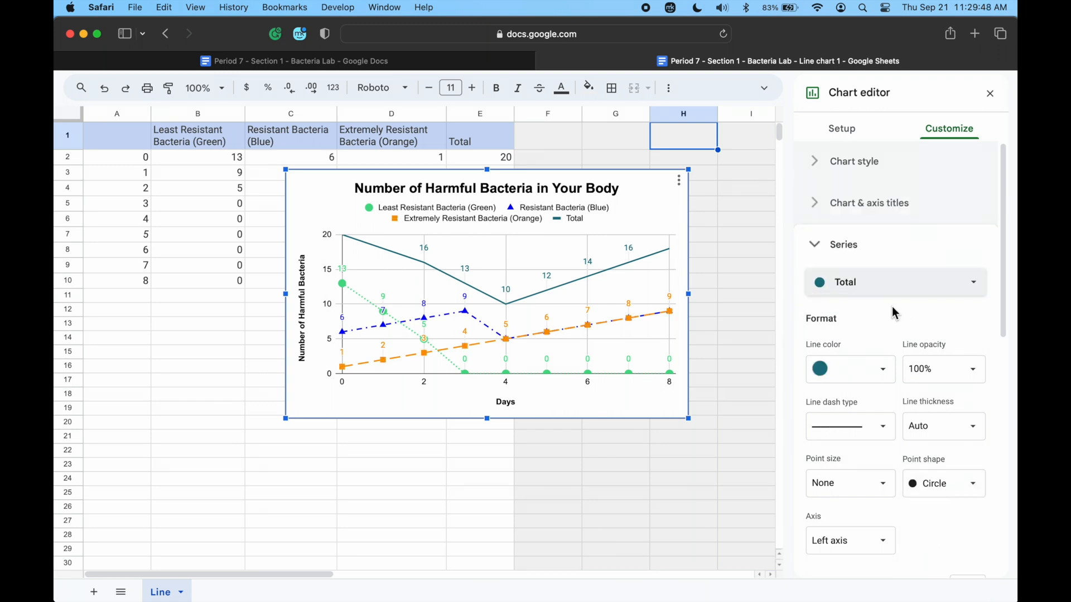
click(872, 427)
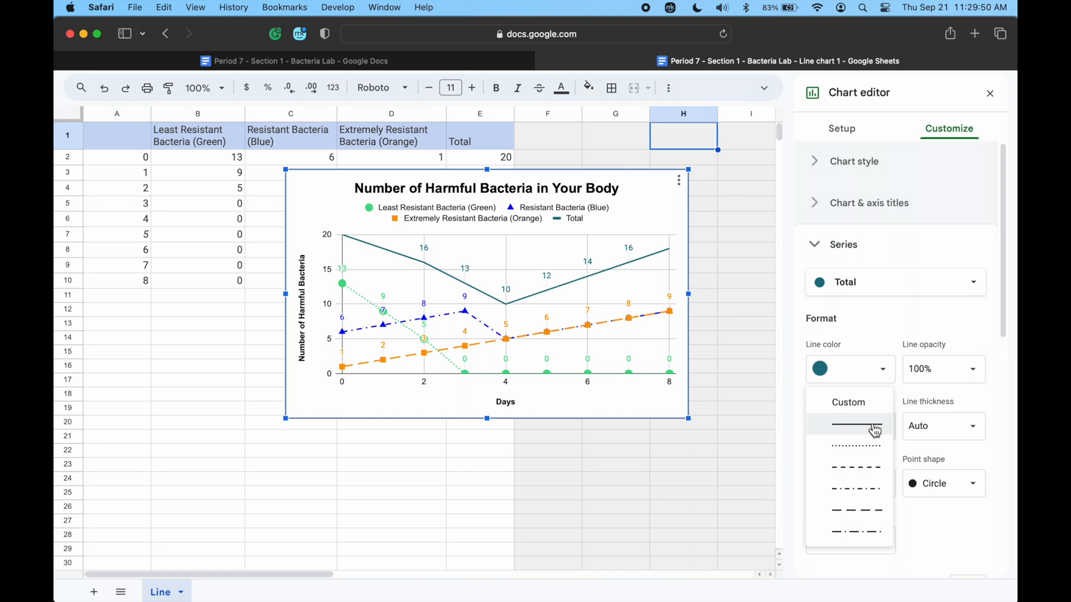
click(875, 430)
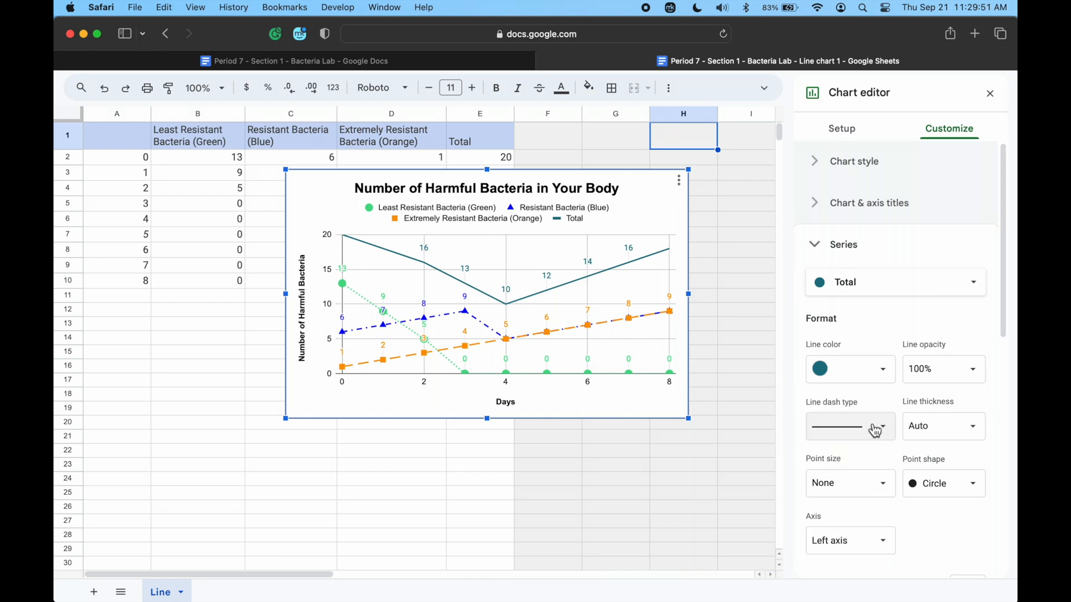
click(957, 492)
click(958, 544)
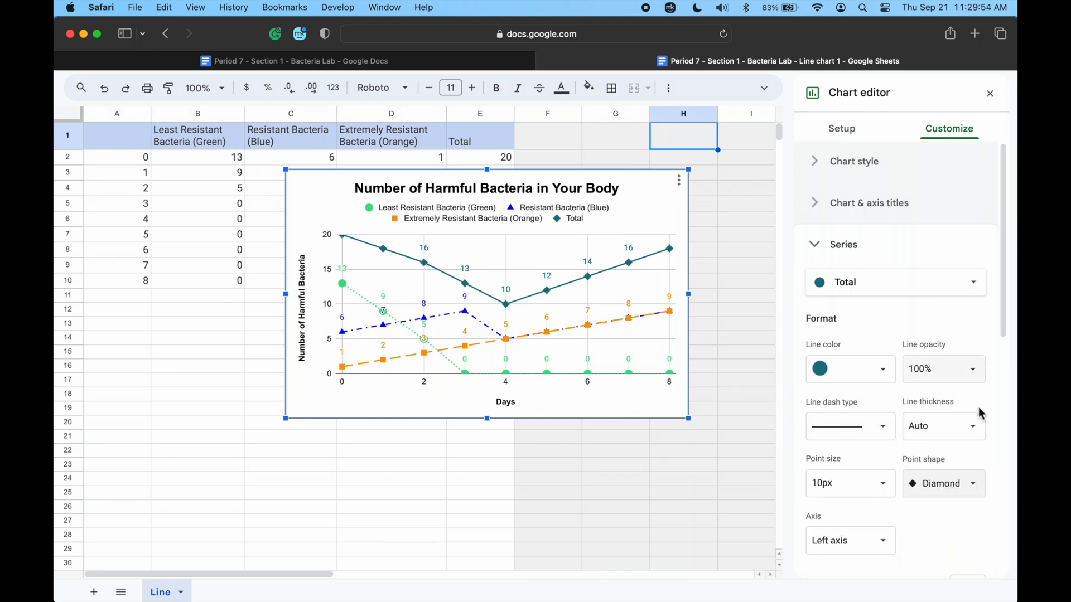
Try star points on the Total series and switch them back to diamonds.
click(972, 493)
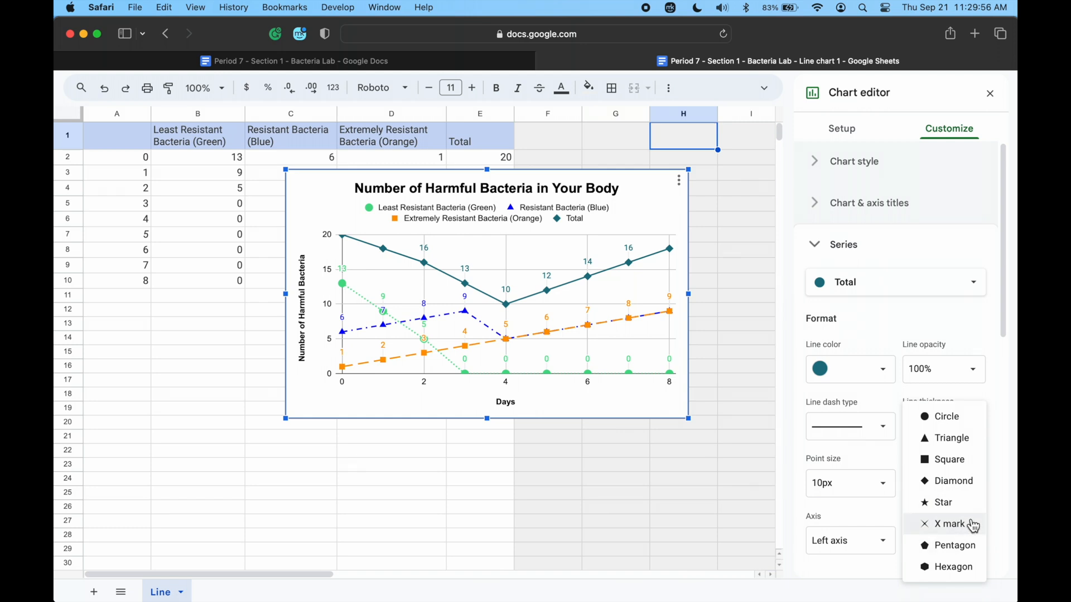
click(969, 505)
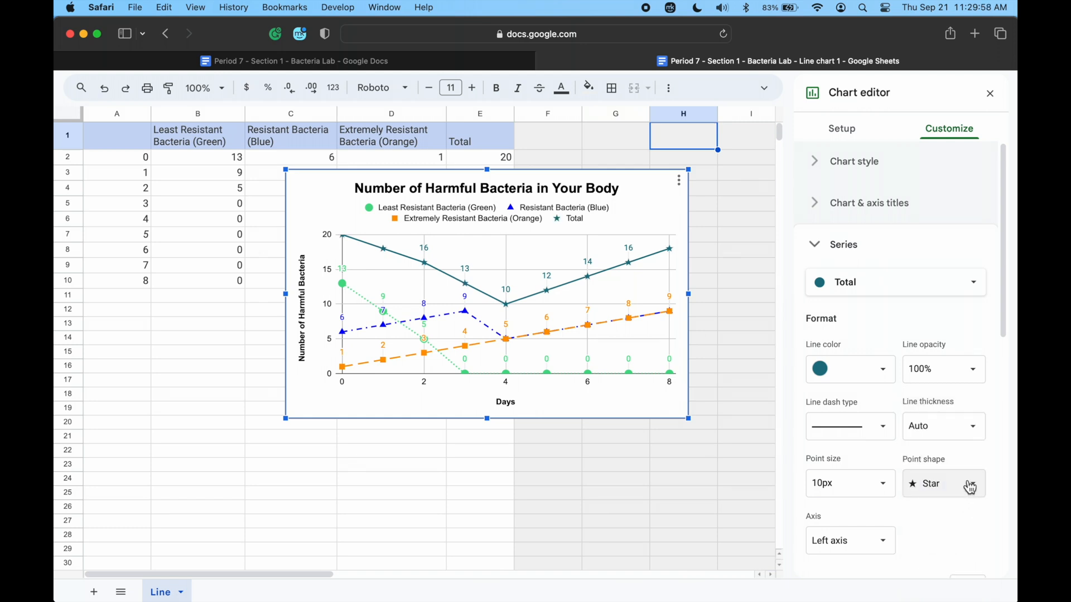
click(970, 488)
click(970, 461)
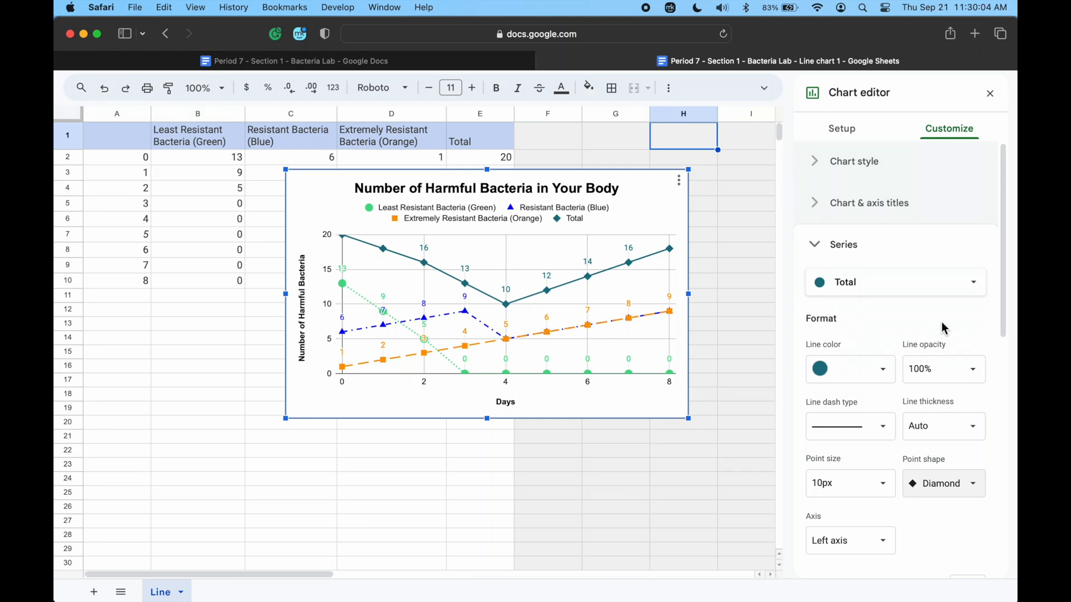
Switch to the Google Docs document and update its linked bacteria chart from the sheet.
click(442, 63)
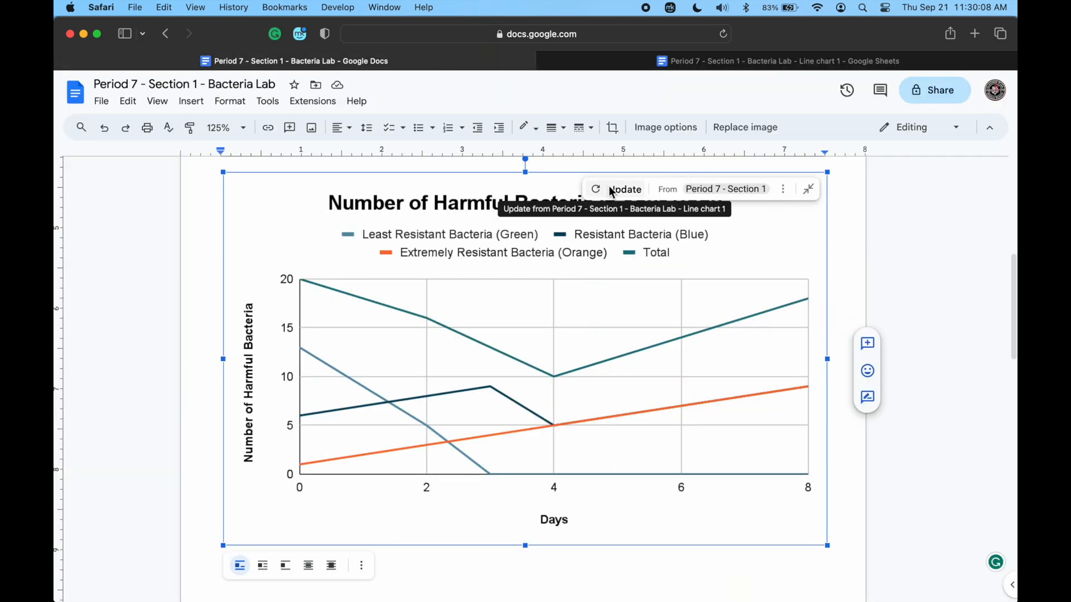
click(609, 189)
scroll(576, 278, down, 1)
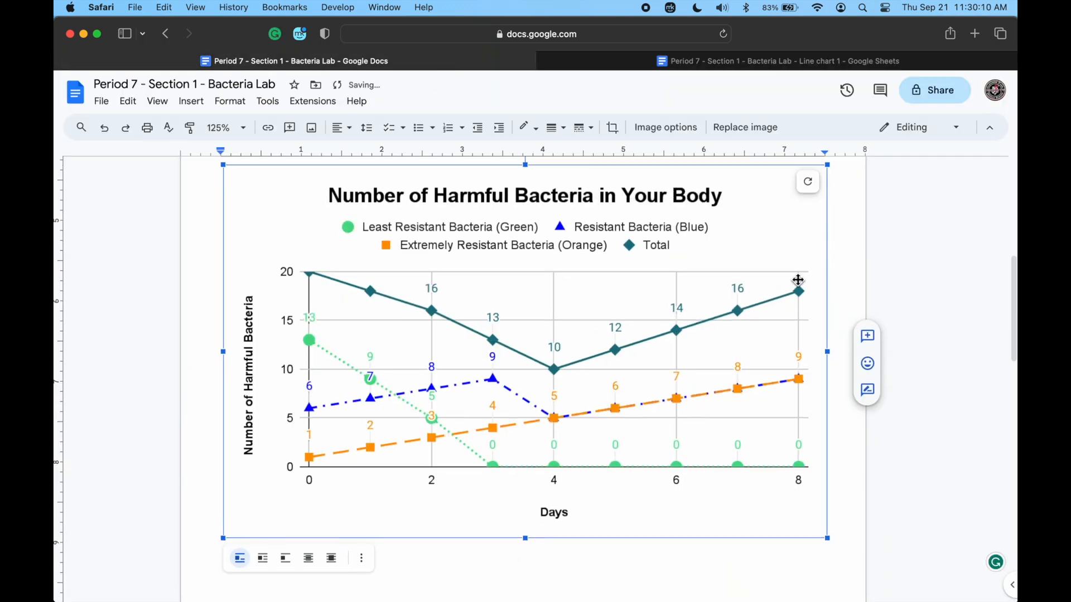
Deselect the updated chart and review it together with the toss data table at the start of the document.
click(866, 272)
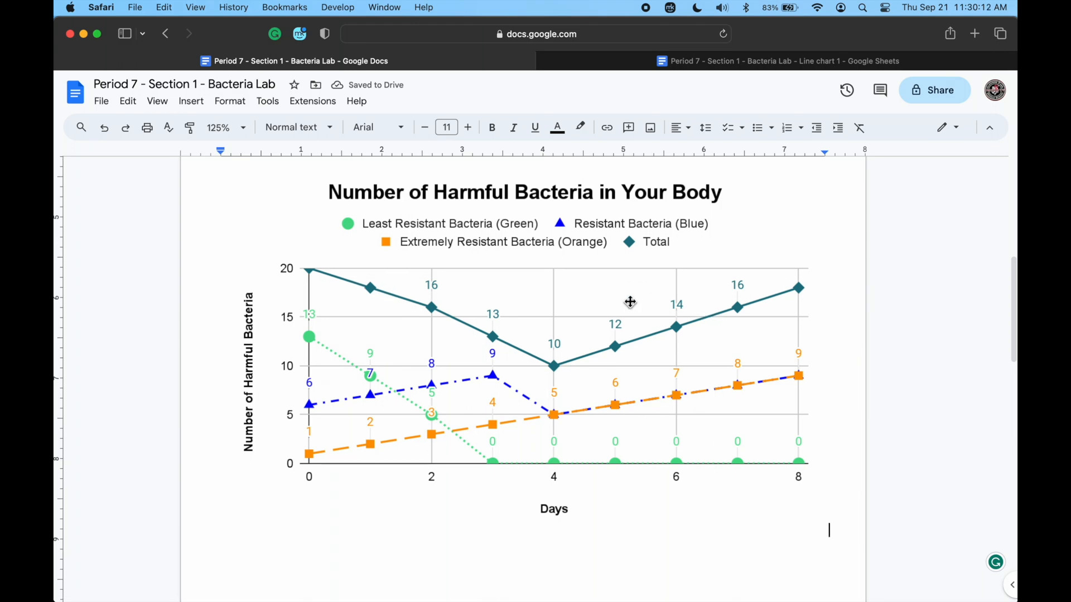
scroll(629, 301, up, 8)
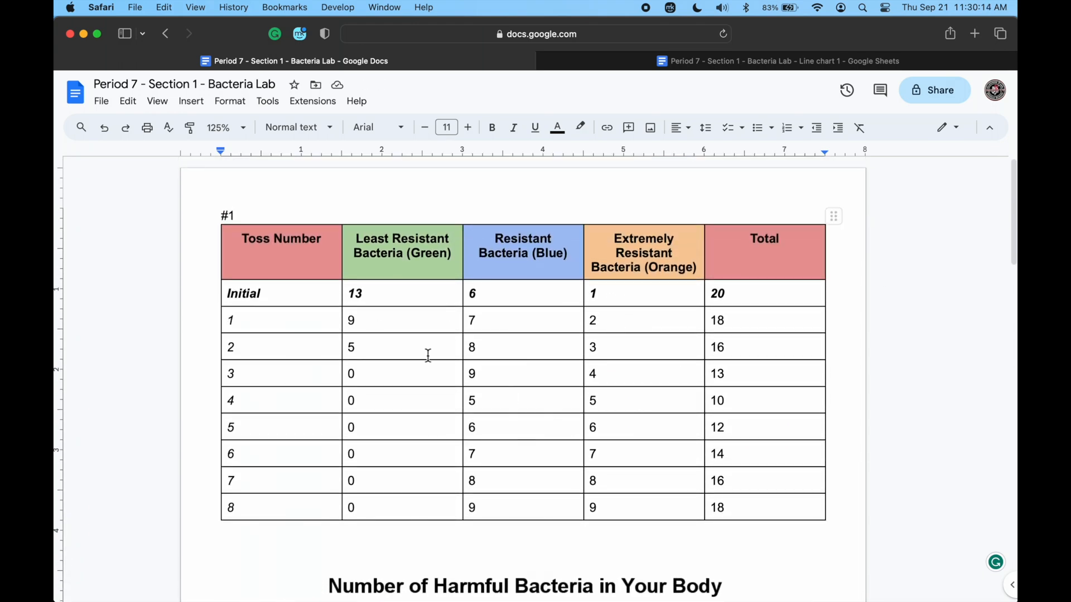
scroll(430, 357, down, 10)
scroll(498, 316, up, 2)
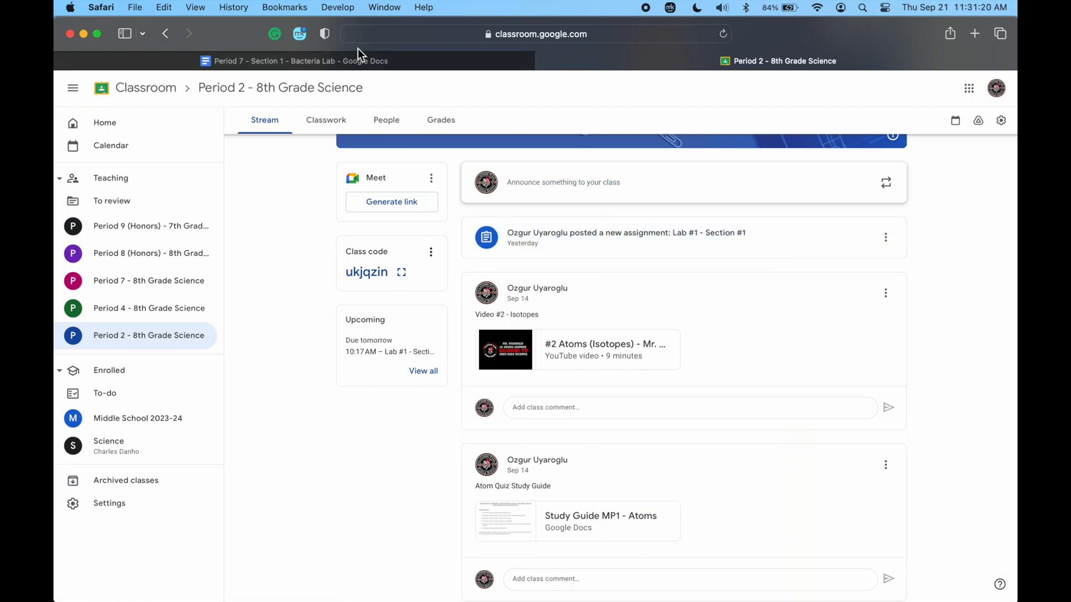
Switch from Google Classroom to the bacteria lab document in Google Docs and examine the general access options in its sharing settings.
click(367, 62)
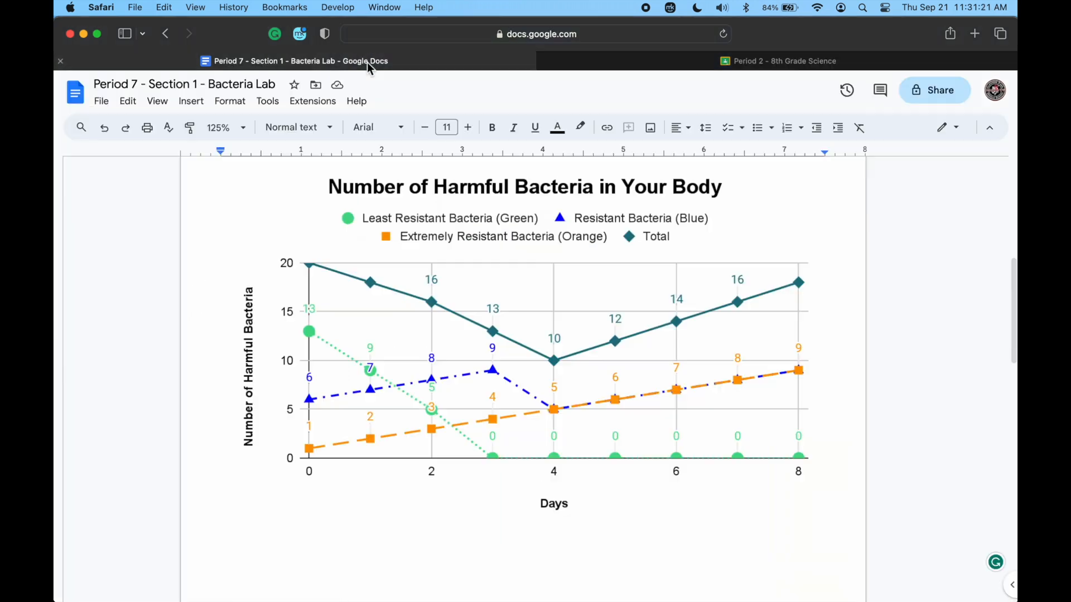
click(936, 100)
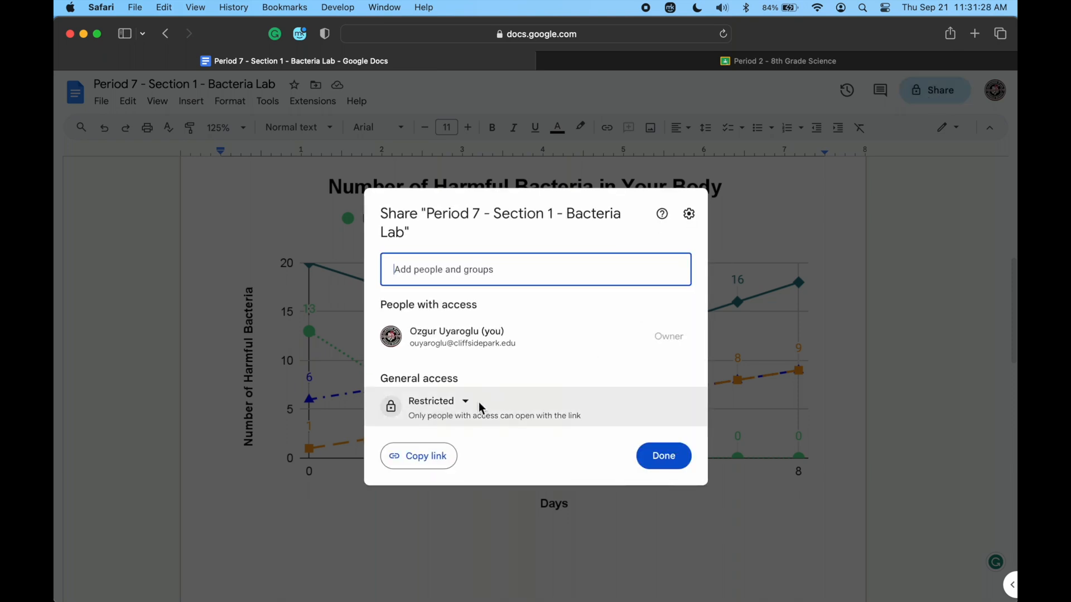
click(465, 401)
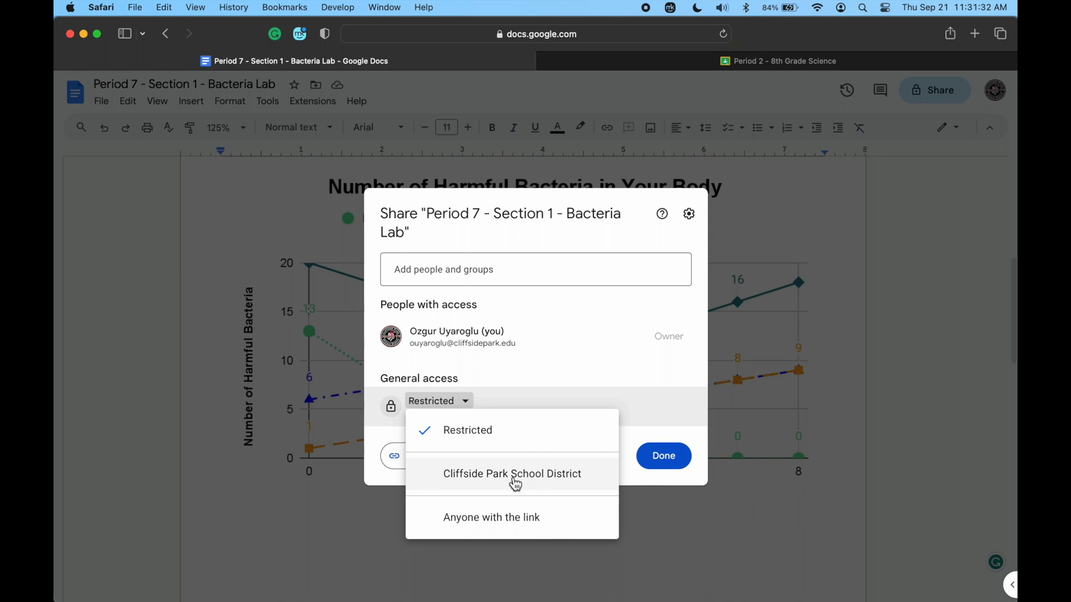
click(567, 367)
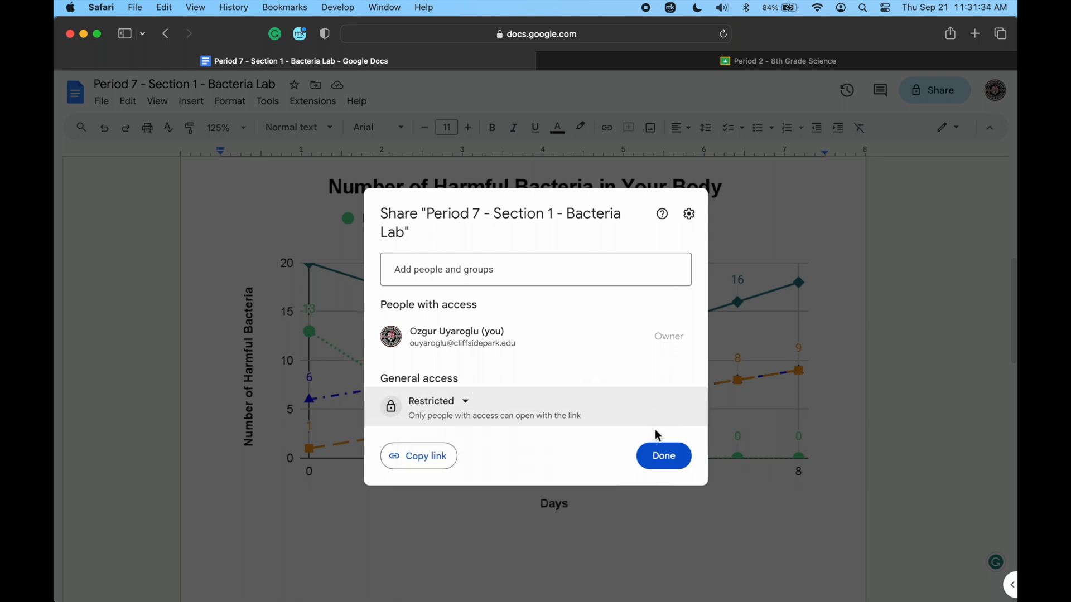
click(665, 457)
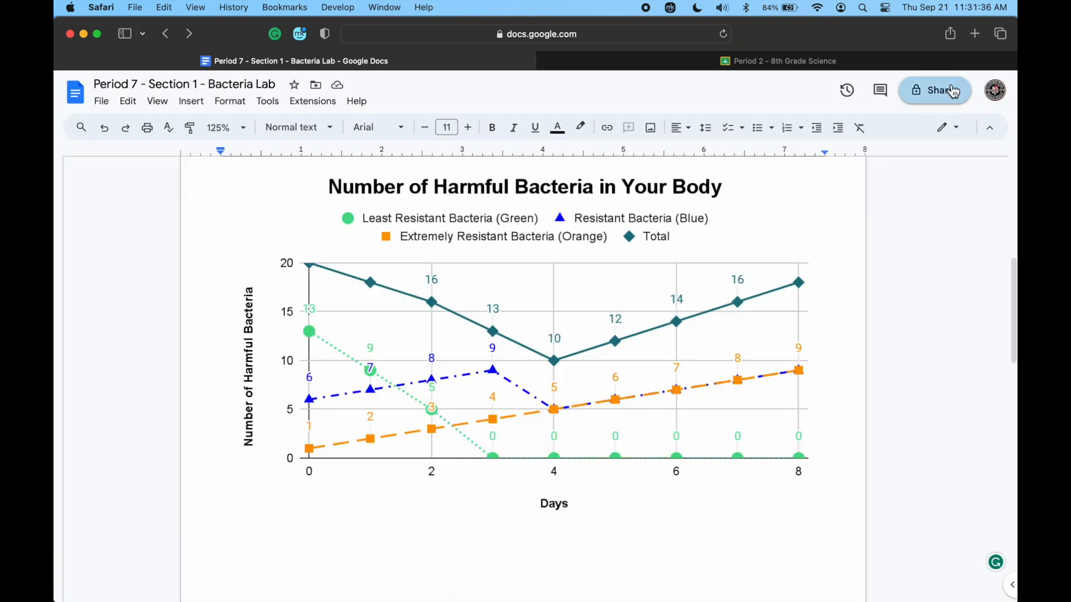